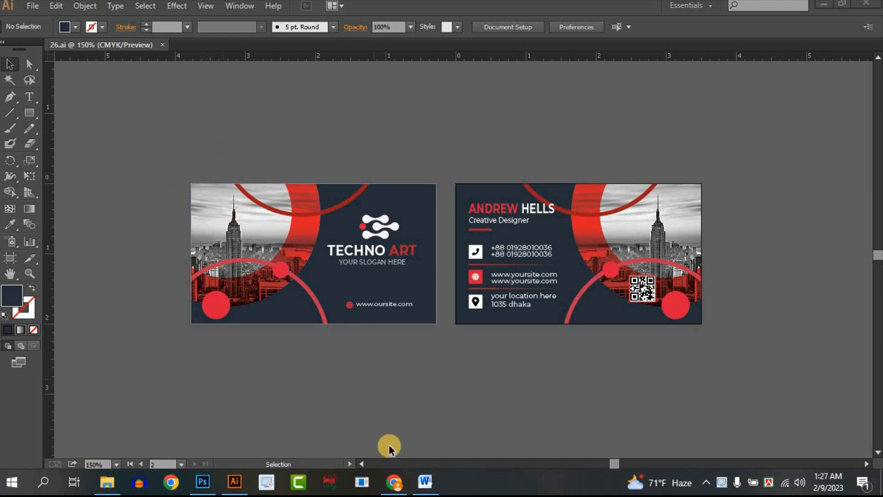
Step: Switch to Chrome and search Google Images for "business card mockup design"
{"action": "mouse_move", "coordinate": [400, 487]}
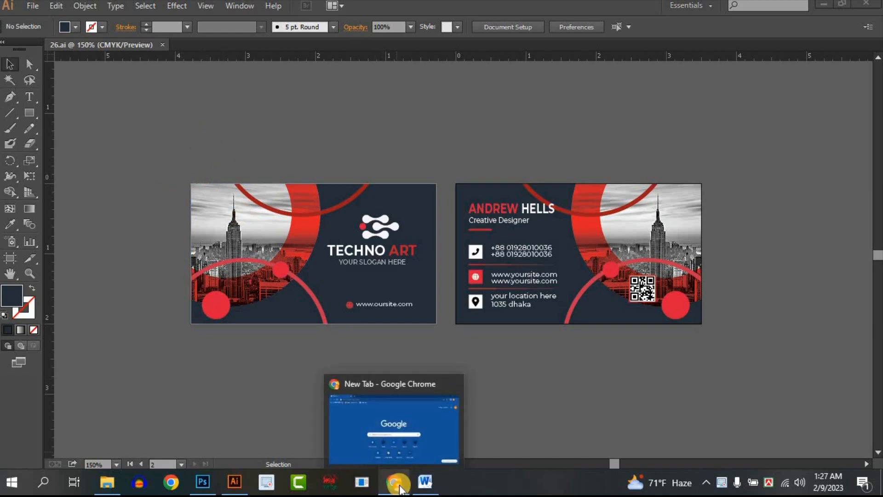
{"action": "left_click", "coordinate": [398, 483]}
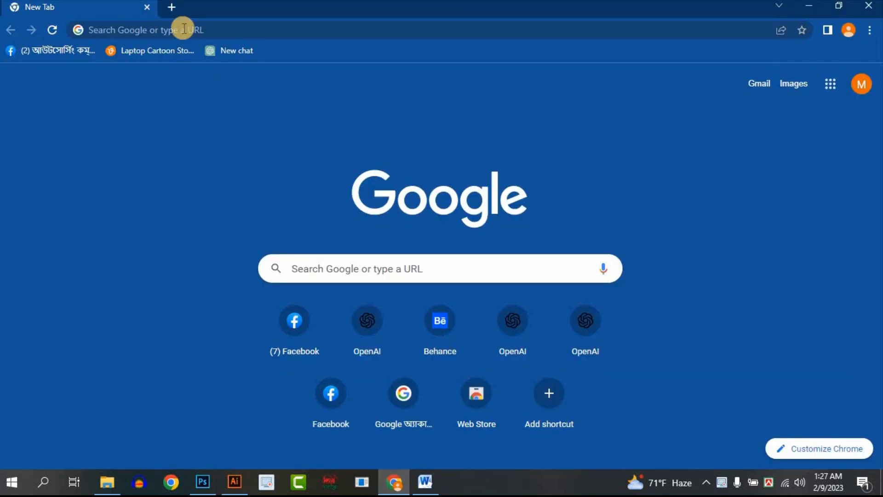
{"action": "left_click", "coordinate": [127, 30]}
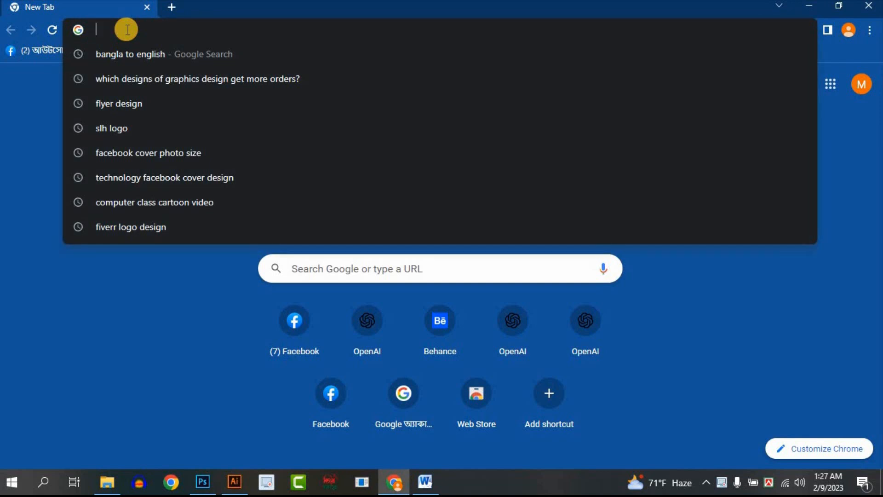
{"action": "type", "text": "bus"}
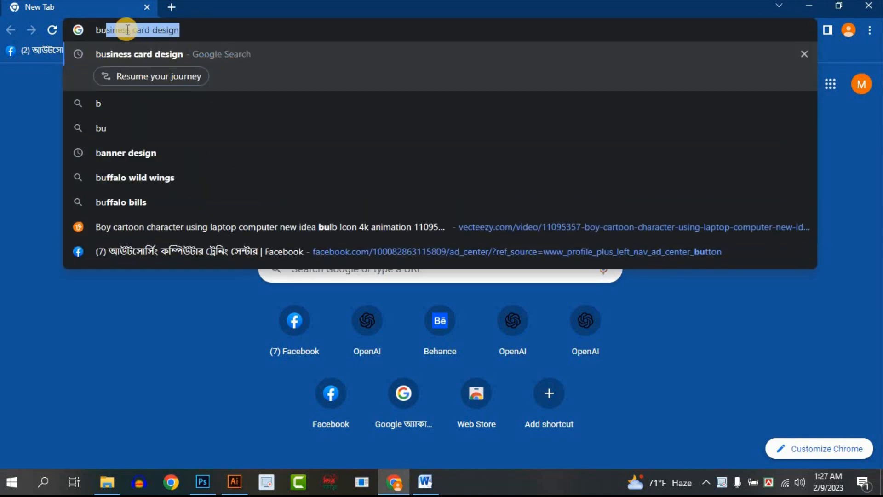
{"action": "type", "text": "i"}
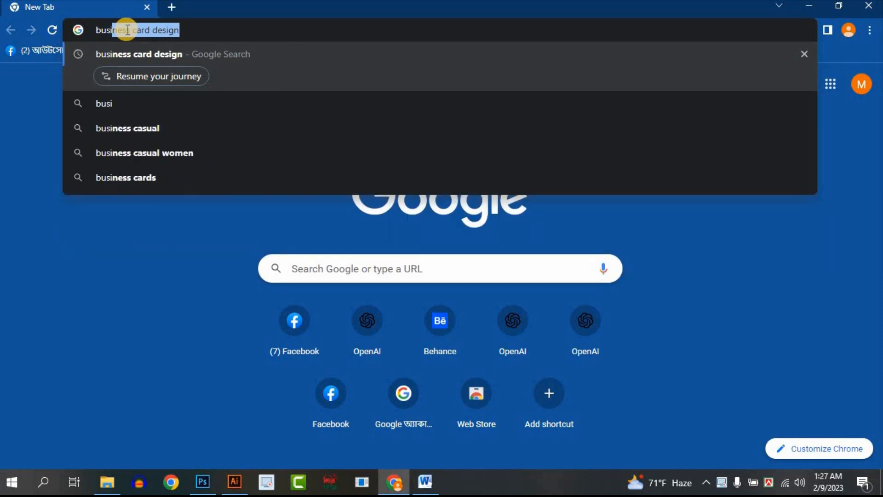
{"action": "type", "text": "ness v"}
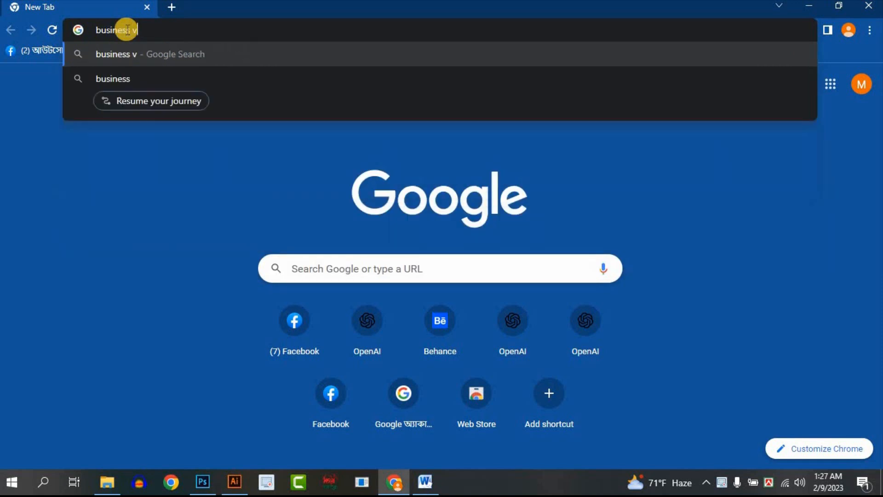
{"action": "type", "text": "ar"}
{"action": "key", "text": "BackSpace"}
{"action": "key", "text": "BackSpace"}
{"action": "key", "text": "BackSpace"}
{"action": "type", "text": "card d"}
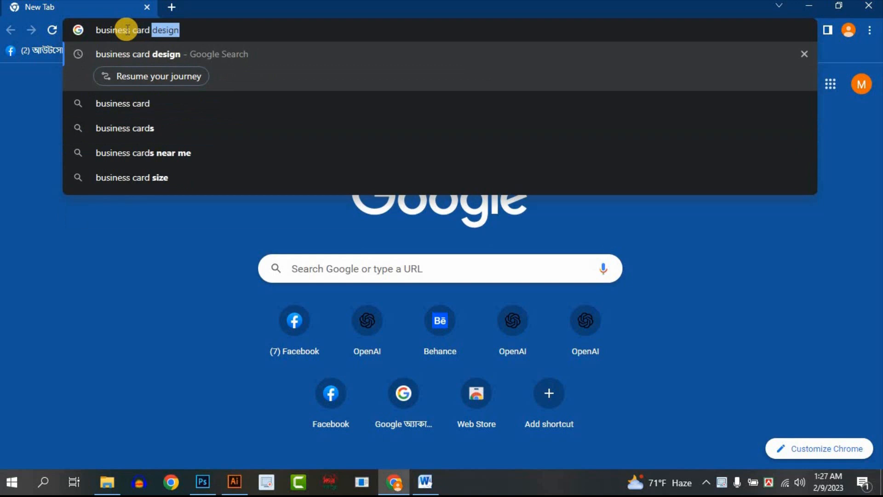
{"action": "key", "text": "BackSpace"}
{"action": "type", "text": "mo"}
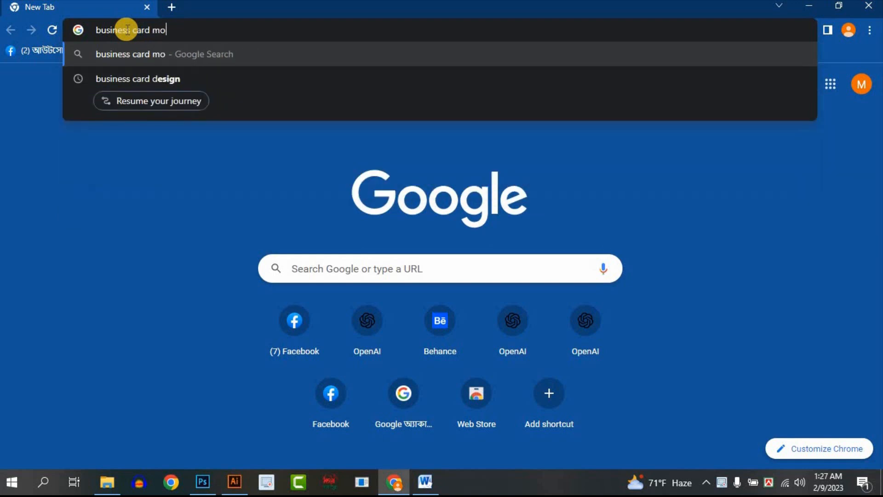
{"action": "type", "text": "pckup d"}
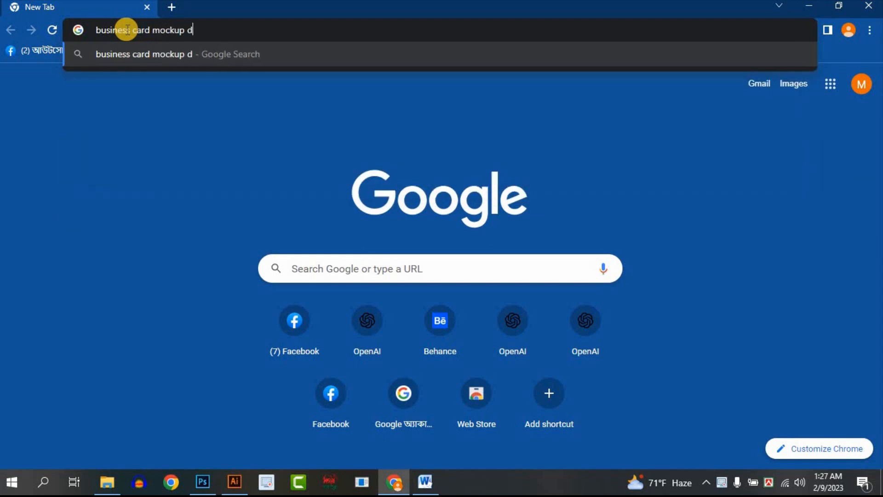
{"action": "type", "text": "esign"}
{"action": "key", "text": "Return"}
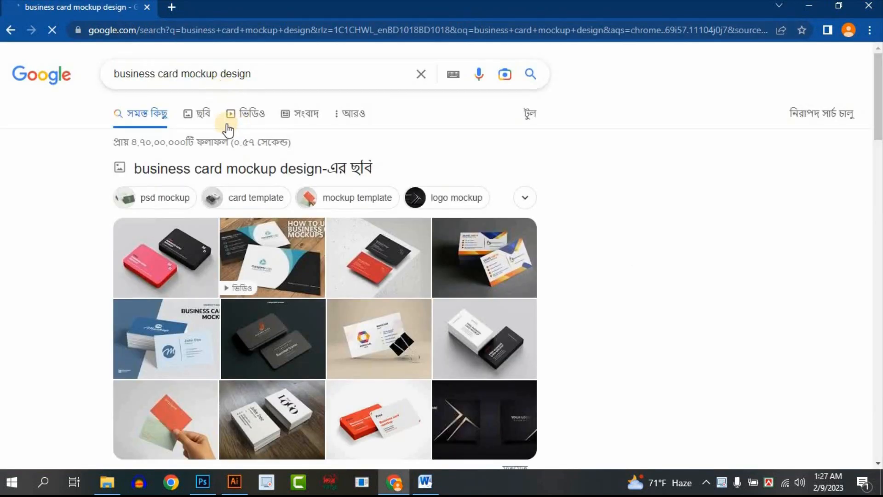
{"action": "left_click", "coordinate": [202, 116]}
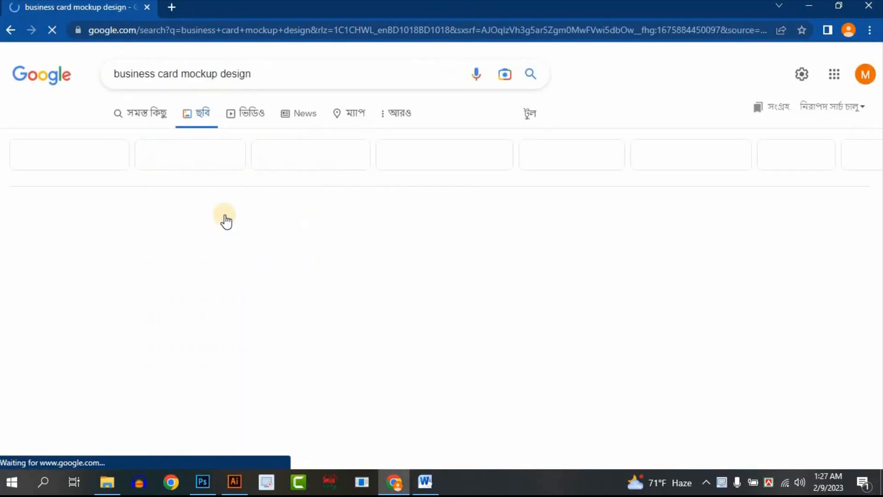
Step: Browse the image results and preview the Mckups mockup of a business card held in a hand
{"action": "scroll", "coordinate": [439, 359], "scroll_direction": "down", "scroll_amount": 3}
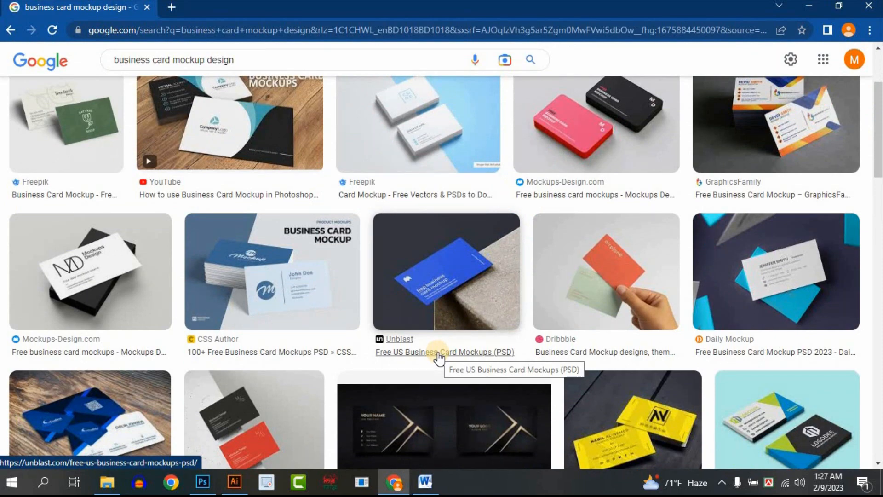
{"action": "scroll", "coordinate": [446, 331], "scroll_direction": "down", "scroll_amount": 4}
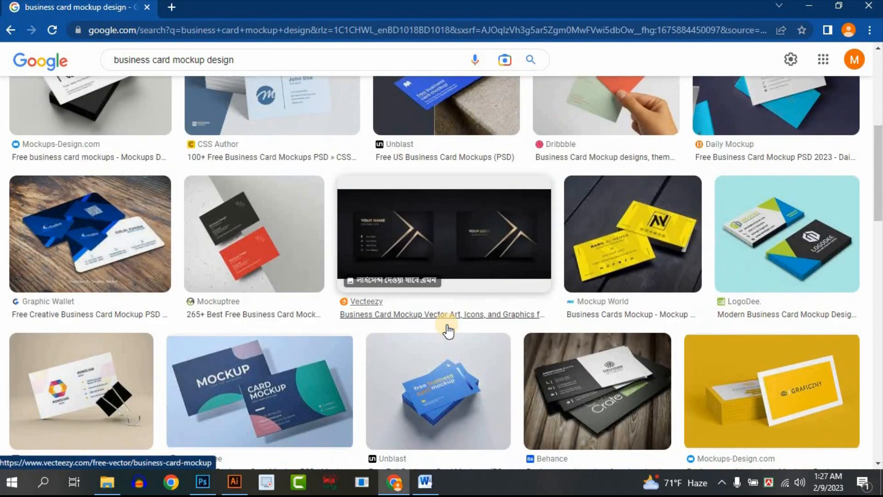
{"action": "scroll", "coordinate": [434, 330], "scroll_direction": "down", "scroll_amount": 10}
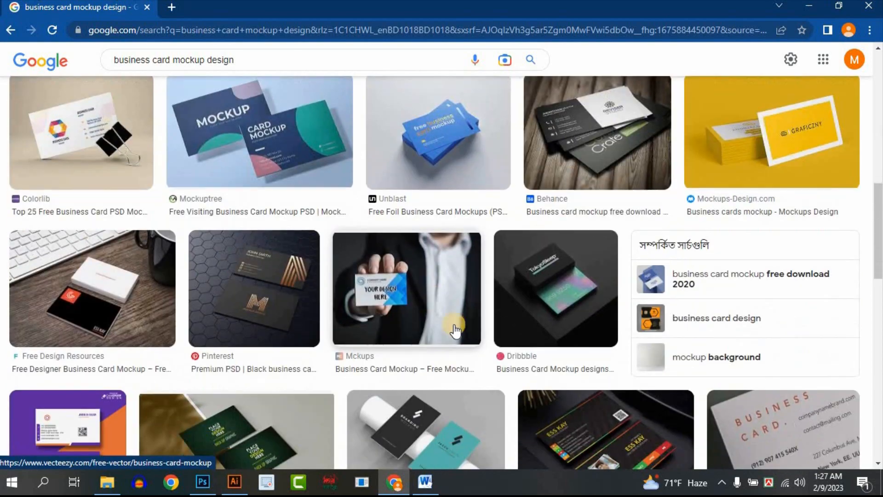
{"action": "scroll", "coordinate": [404, 325], "scroll_direction": "up", "scroll_amount": 1}
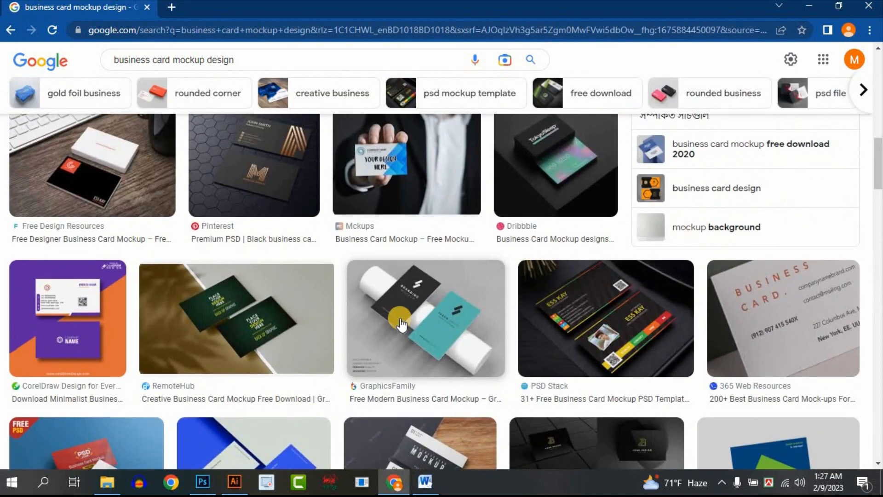
{"action": "scroll", "coordinate": [424, 365], "scroll_direction": "up", "scroll_amount": 1}
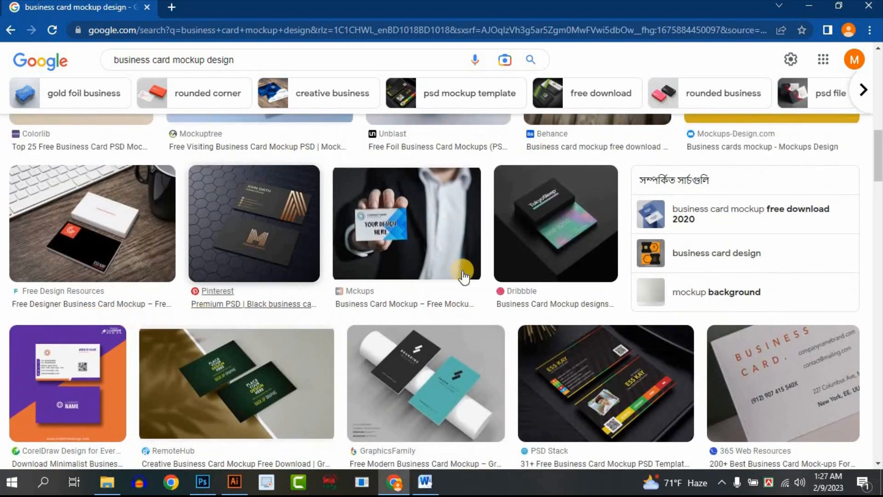
{"action": "left_click", "coordinate": [386, 237]}
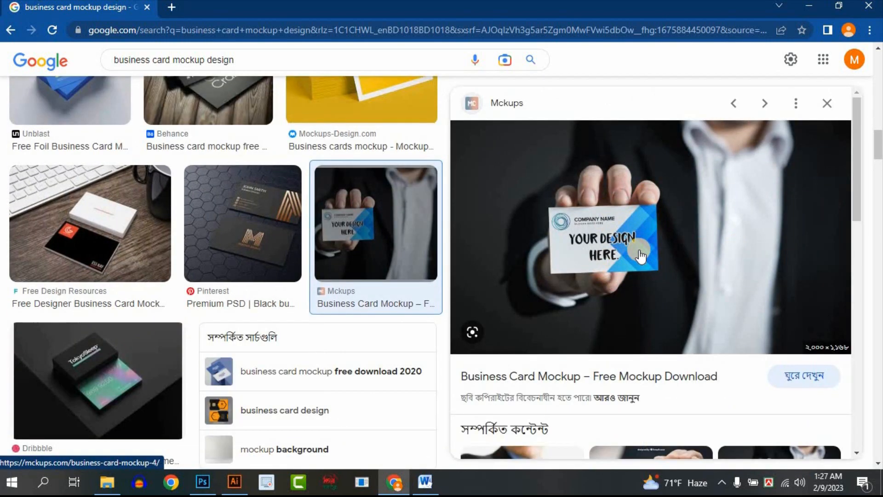
Step: Look through more mockup results and preview RemoteHub's Creative Business Card Mockup with two dark green cards
{"action": "scroll", "coordinate": [269, 359], "scroll_direction": "down", "scroll_amount": 3}
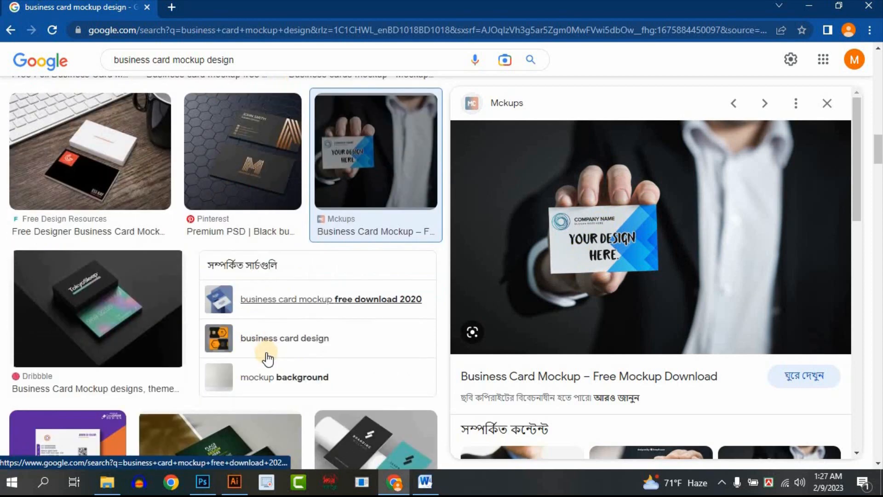
{"action": "scroll", "coordinate": [387, 372], "scroll_direction": "down", "scroll_amount": 2}
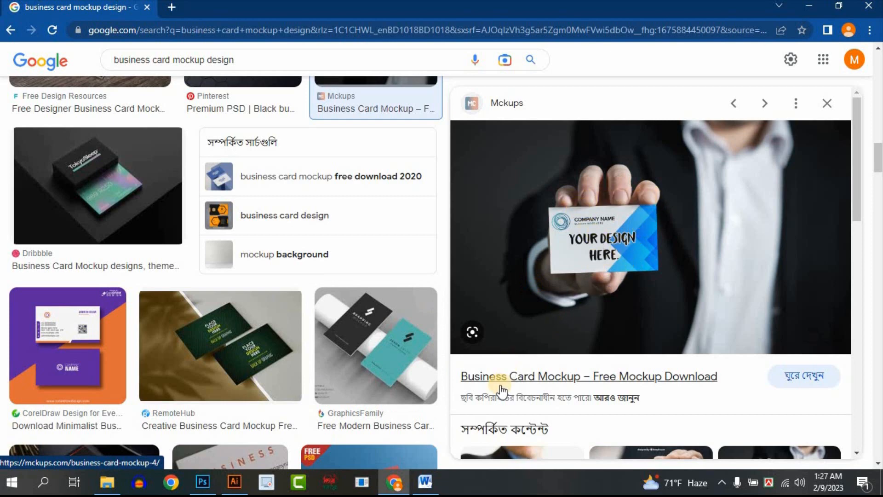
{"action": "scroll", "coordinate": [754, 304], "scroll_direction": "down", "scroll_amount": 3}
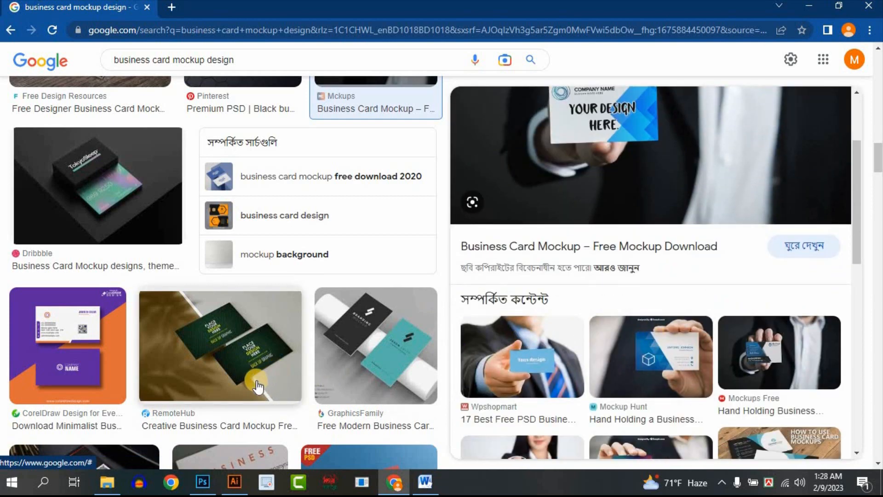
{"action": "scroll", "coordinate": [232, 365], "scroll_direction": "down", "scroll_amount": 2}
{"action": "scroll", "coordinate": [232, 366], "scroll_direction": "up", "scroll_amount": 2}
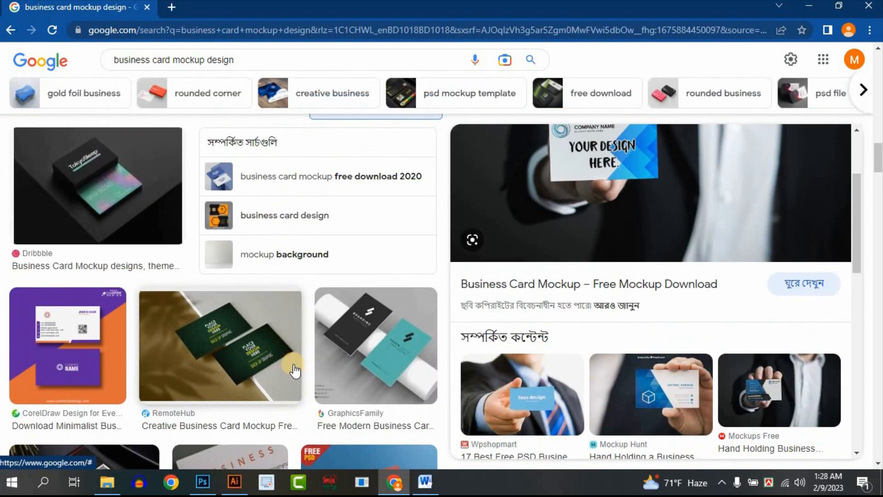
{"action": "scroll", "coordinate": [246, 352], "scroll_direction": "down", "scroll_amount": 5}
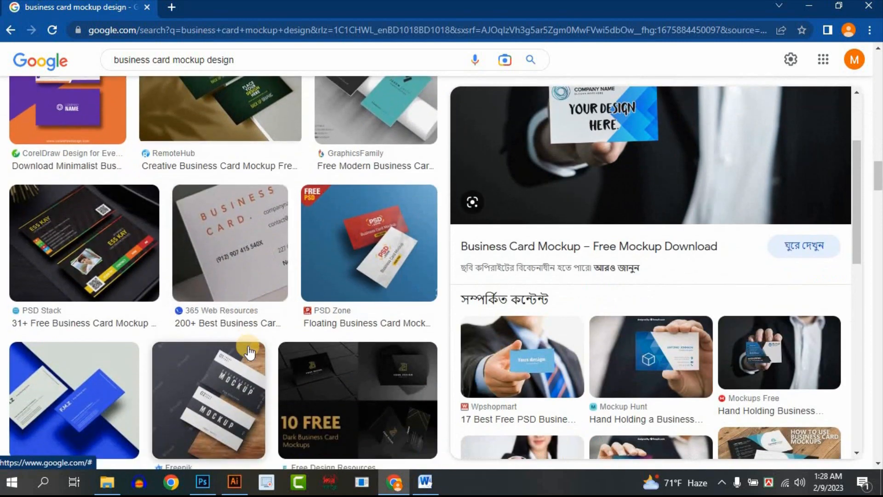
{"action": "left_click", "coordinate": [217, 109]}
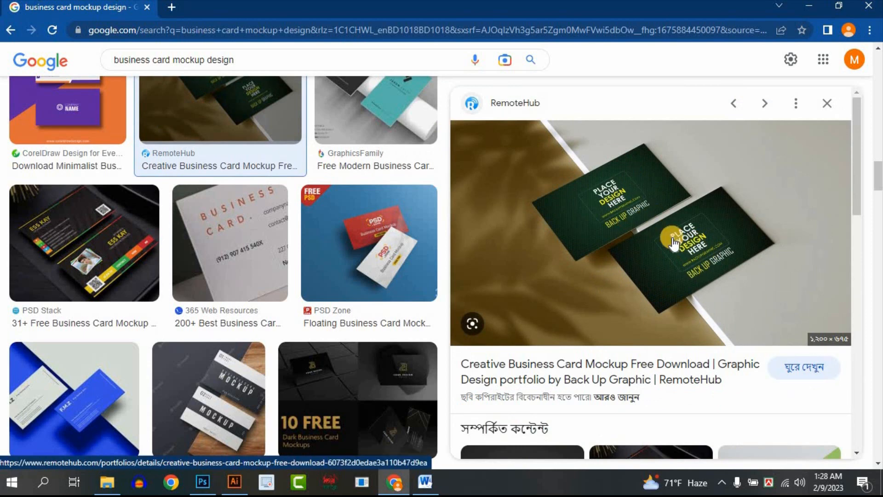
{"action": "scroll", "coordinate": [669, 246], "scroll_direction": "up", "scroll_amount": 2}
{"action": "scroll", "coordinate": [669, 246], "scroll_direction": "down", "scroll_amount": 2}
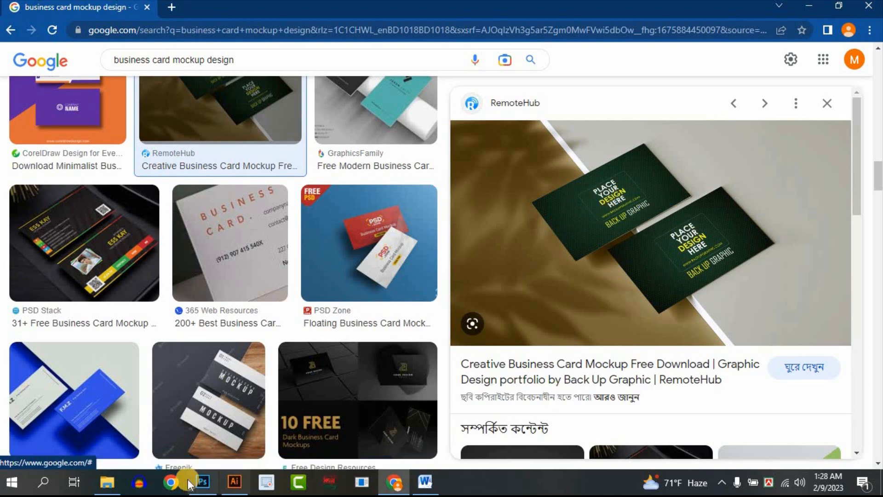
Step: Check the card design in Illustrator, then return to Chrome and copy the RemoteHub mockup image to the clipboard
{"action": "left_click", "coordinate": [233, 481]}
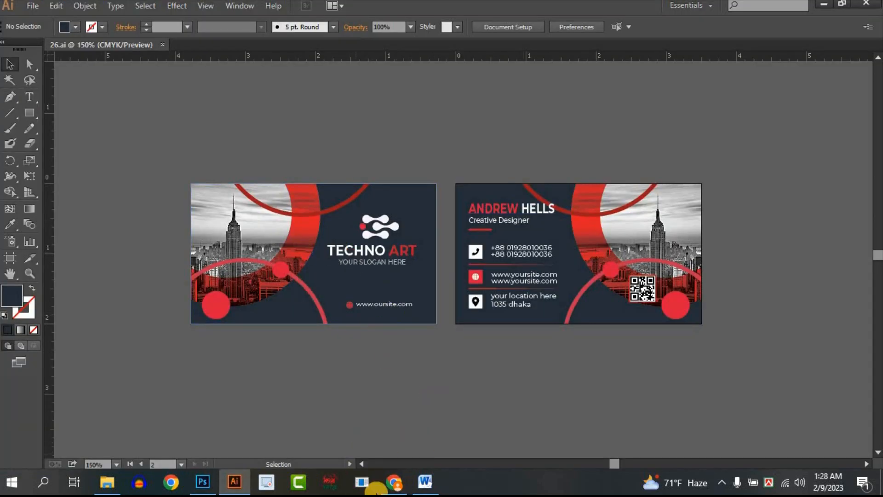
{"action": "left_click", "coordinate": [393, 481]}
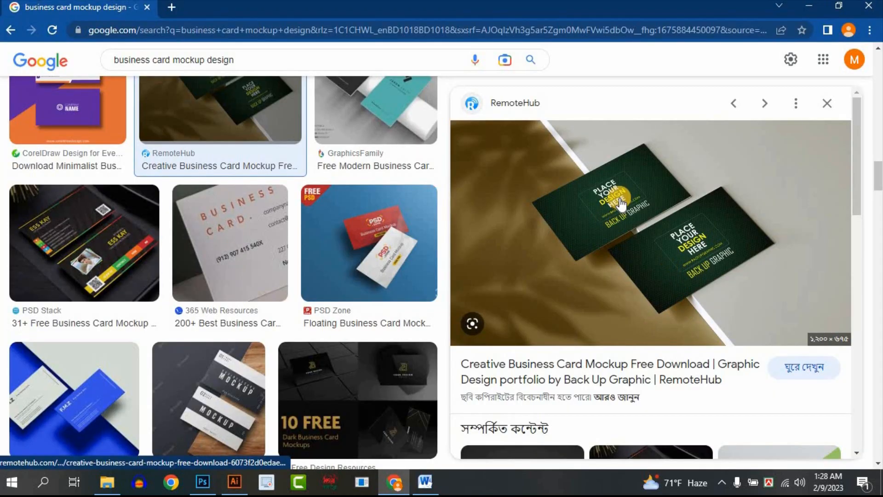
{"action": "right_click", "coordinate": [637, 168]}
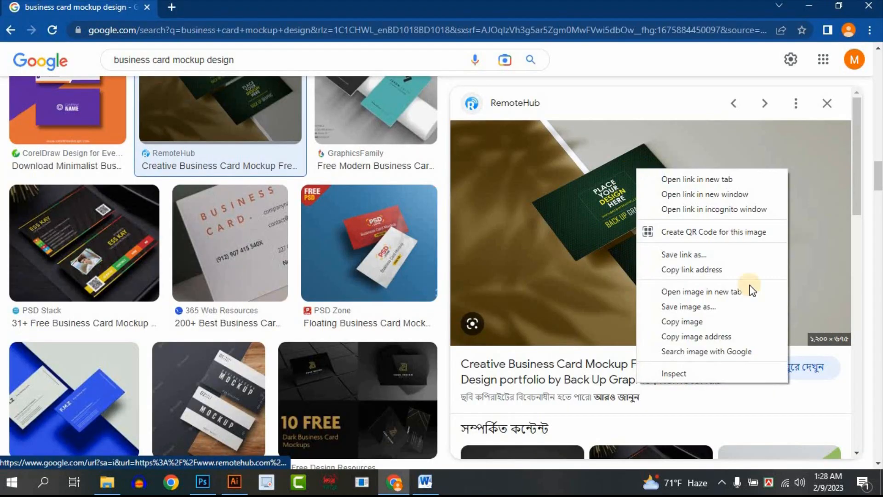
{"action": "left_click", "coordinate": [690, 323]}
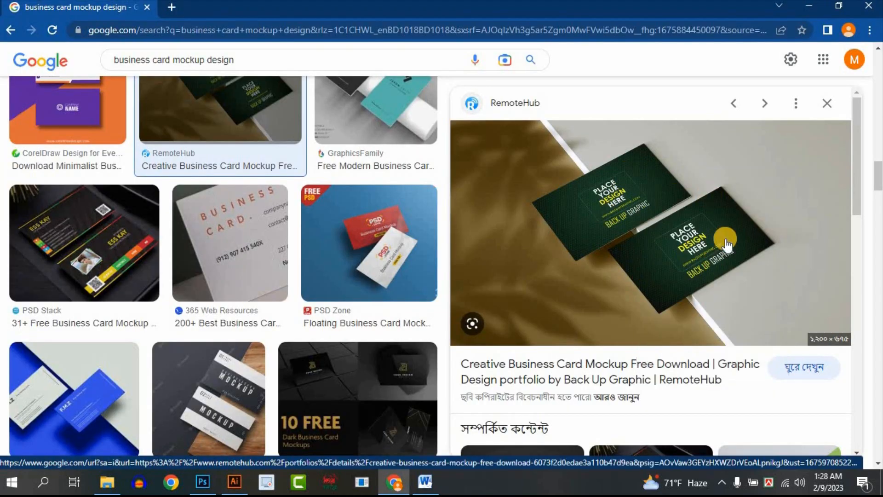
{"action": "right_click", "coordinate": [646, 198]}
{"action": "left_click", "coordinate": [683, 349]}
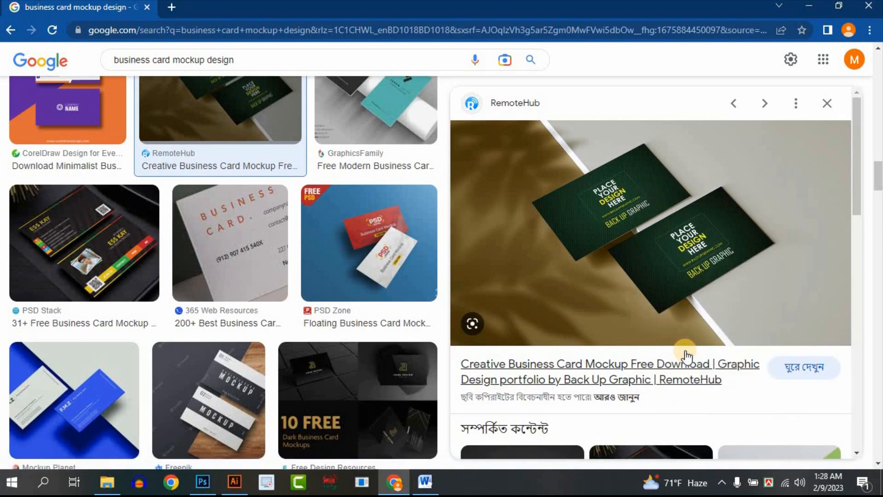
Step: Switch to Photoshop, create a white 864 × 534 px RGB document at 72 ppi from the Clipboard preset, and dock its window as a tab
{"action": "left_click", "coordinate": [203, 482]}
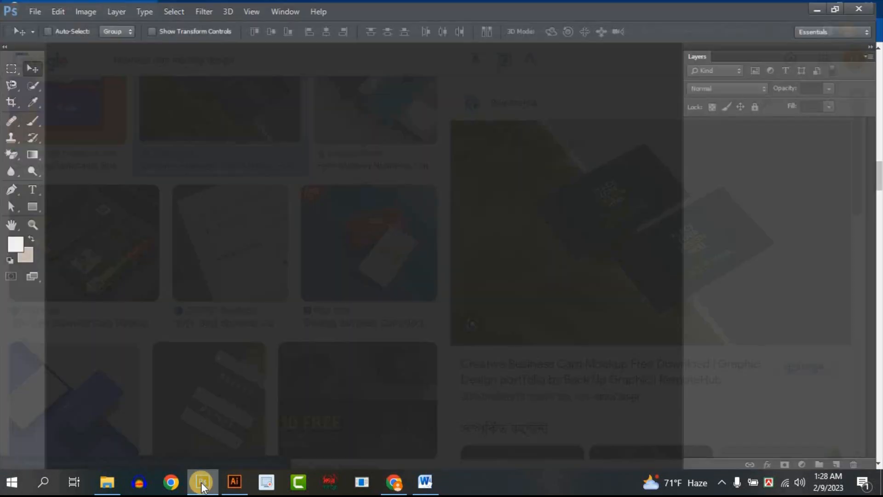
{"action": "left_click", "coordinate": [32, 10]}
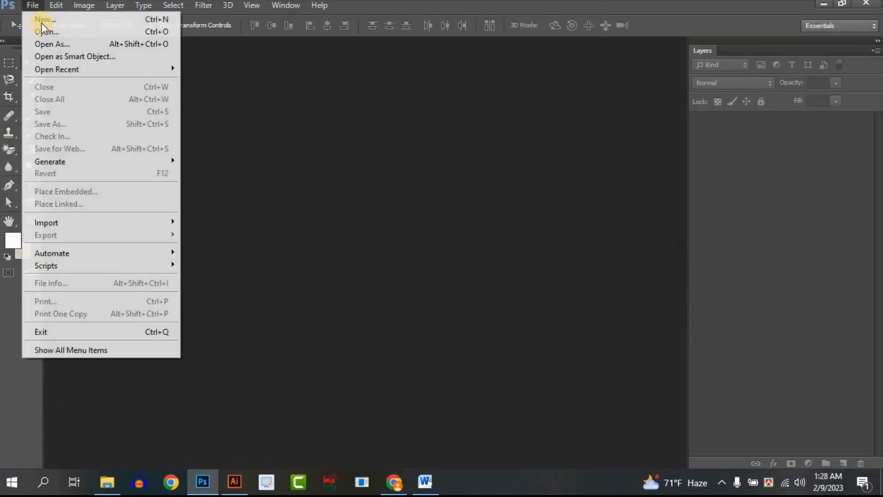
{"action": "left_click", "coordinate": [42, 23]}
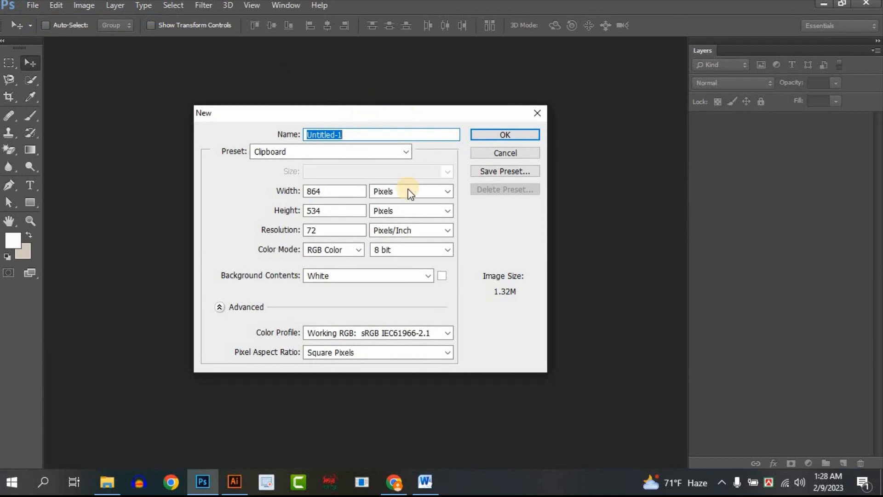
{"action": "left_click", "coordinate": [339, 189]}
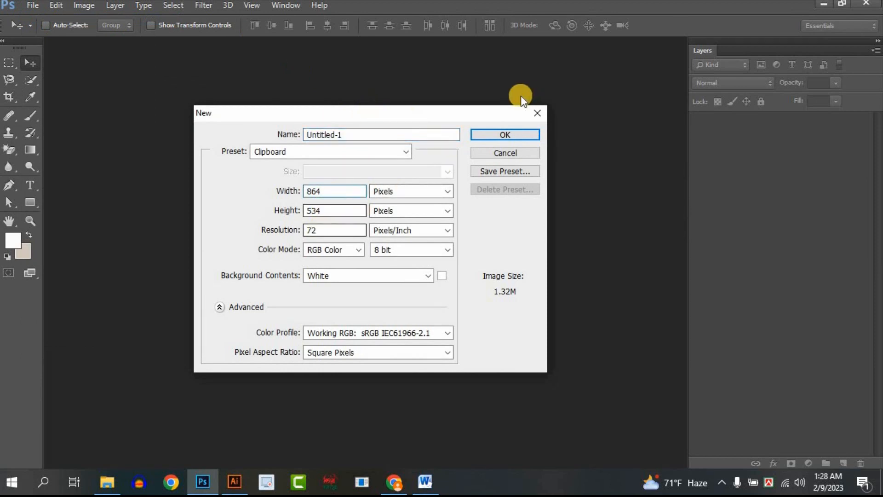
{"action": "left_click", "coordinate": [494, 136]}
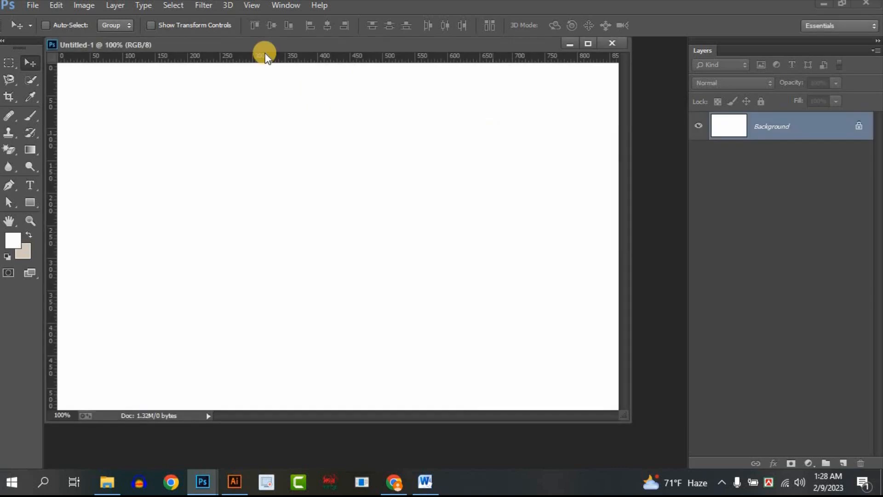
{"action": "left_click_drag", "start_coordinate": [216, 48], "coordinate": [272, 43]}
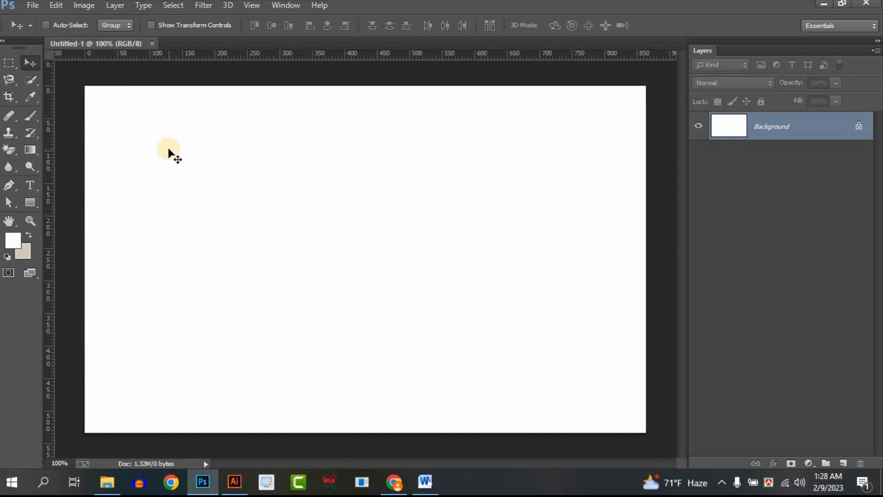
Step: Paste the mockup image, compare it with the original in Chrome, and close the Photoshop document without saving
{"action": "key", "text": "ctrl+v"}
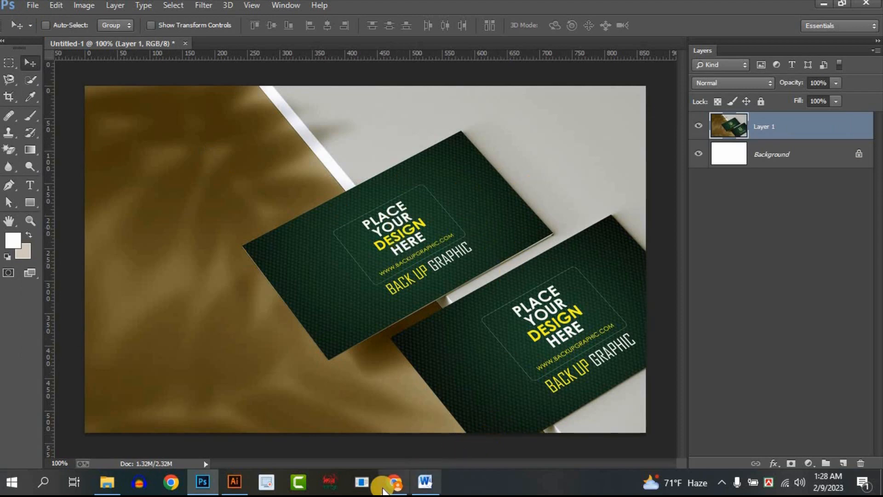
{"action": "left_click", "coordinate": [394, 482]}
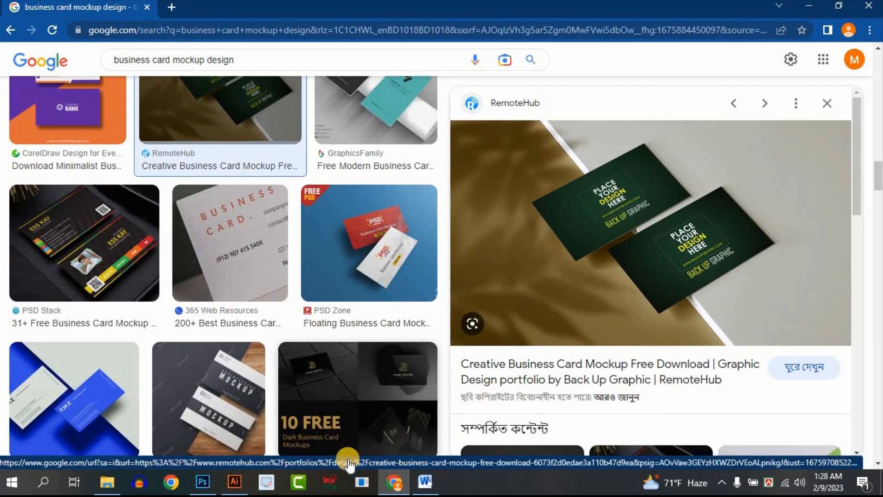
{"action": "left_click", "coordinate": [202, 482]}
{"action": "left_click_drag", "start_coordinate": [446, 258], "coordinate": [444, 236]}
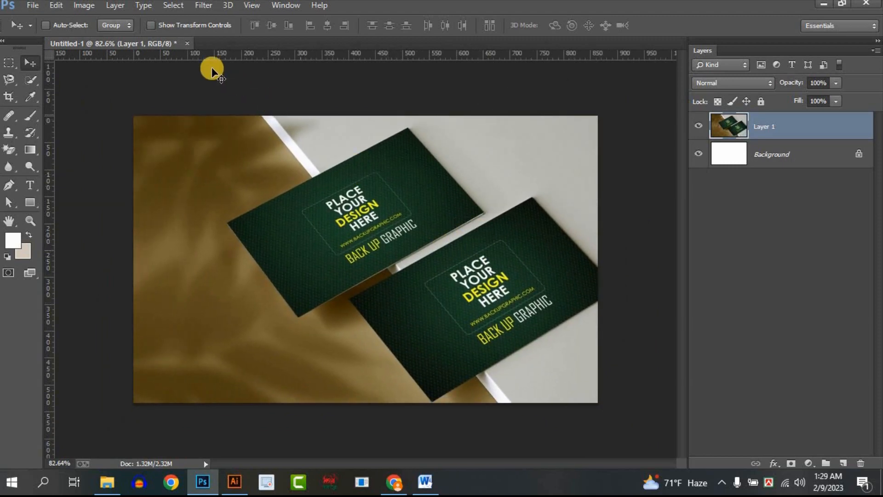
{"action": "left_click", "coordinate": [187, 43]}
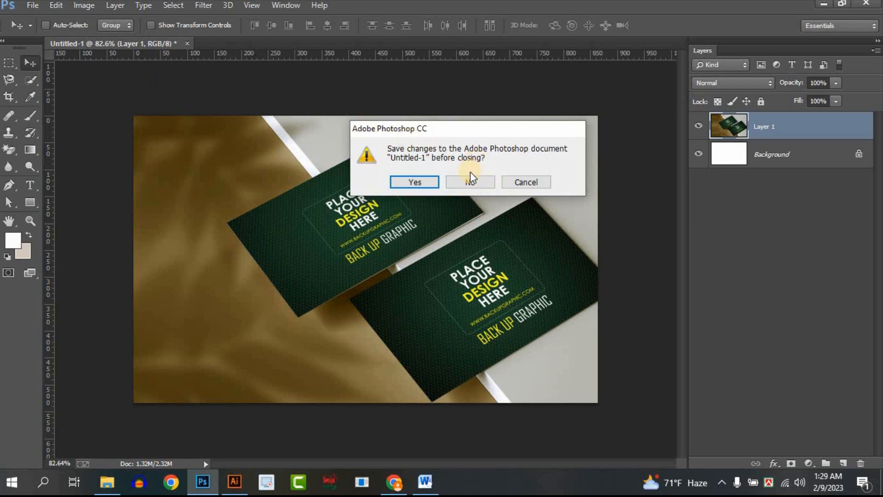
{"action": "left_click", "coordinate": [468, 184]}
Step: Switch to Chrome and copy RemoteHub's green business card mockup image to the clipboard again
{"action": "left_click", "coordinate": [394, 482]}
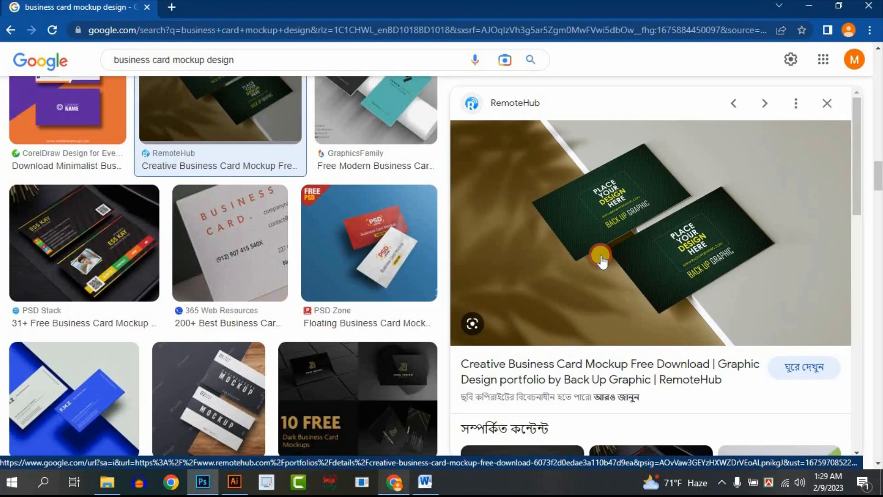
{"action": "right_click", "coordinate": [665, 216]}
{"action": "left_click", "coordinate": [710, 367]}
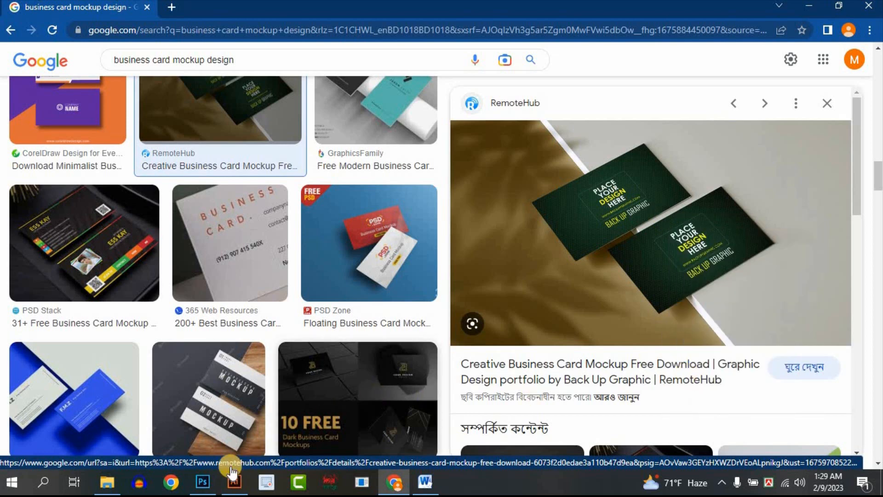
Step: Switch to Photoshop, create a white 1200 × 675 px RGB document at 72 ppi, dock it as a tab, and paste the mockup image
{"action": "left_click", "coordinate": [201, 483]}
{"action": "left_click", "coordinate": [30, 7]}
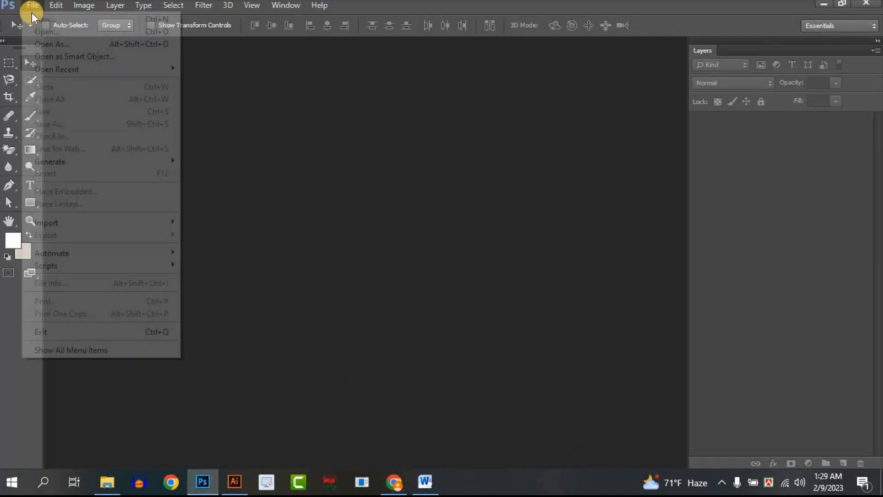
{"action": "left_click", "coordinate": [40, 24]}
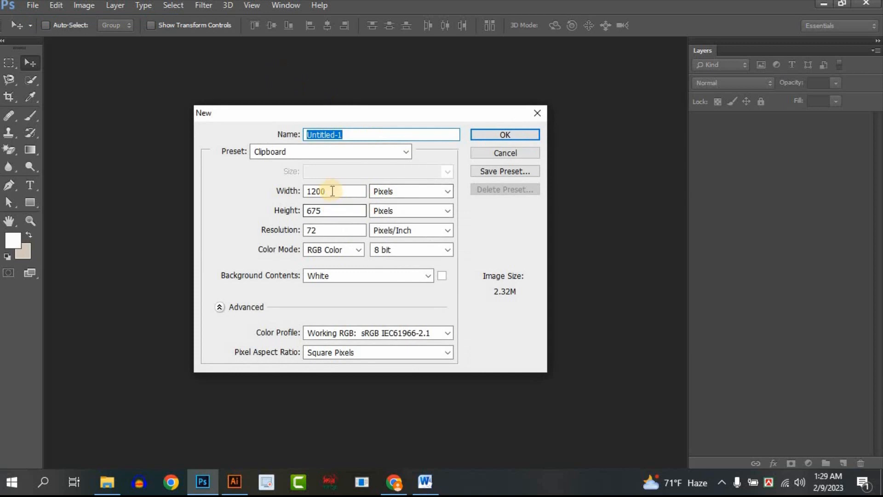
{"action": "left_click", "coordinate": [495, 135]}
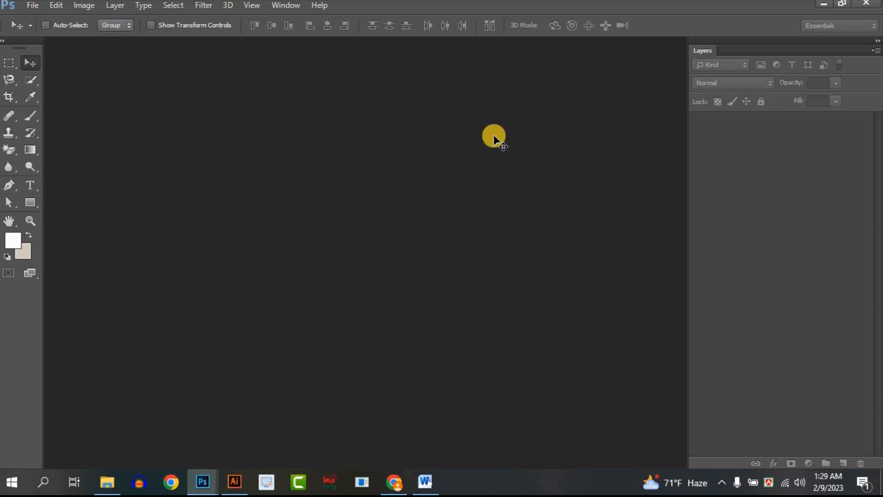
{"action": "left_click_drag", "start_coordinate": [298, 42], "coordinate": [333, 43]}
{"action": "key", "text": "ctrl+v"}
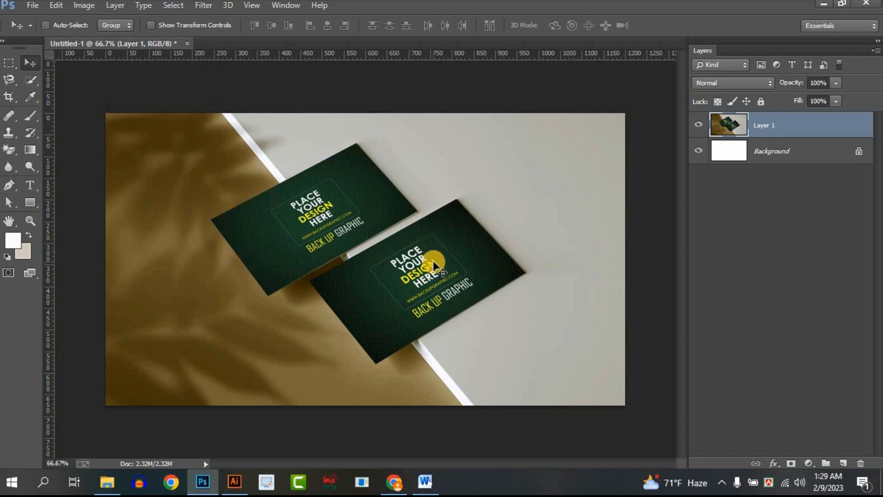
Step: Resample the mockup document to a resolution of 300 pixels/inch, keeping its width and height in inches
{"action": "left_click", "coordinate": [88, 6]}
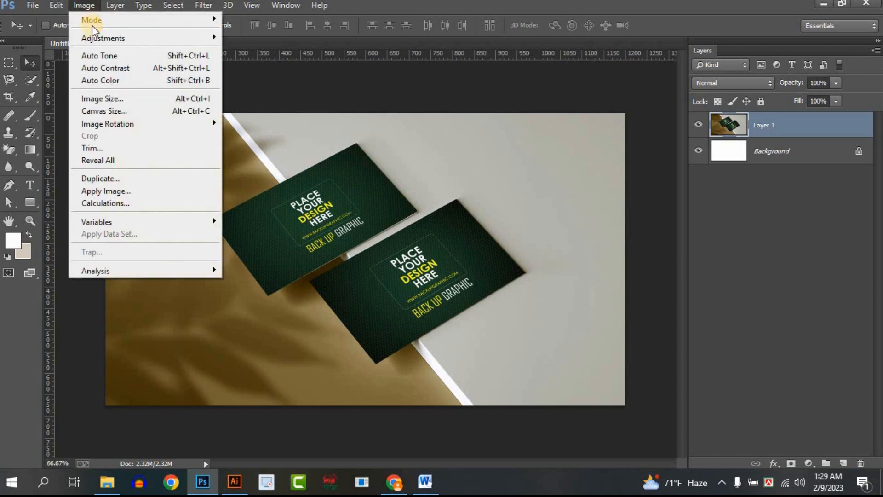
{"action": "left_click", "coordinate": [149, 104]}
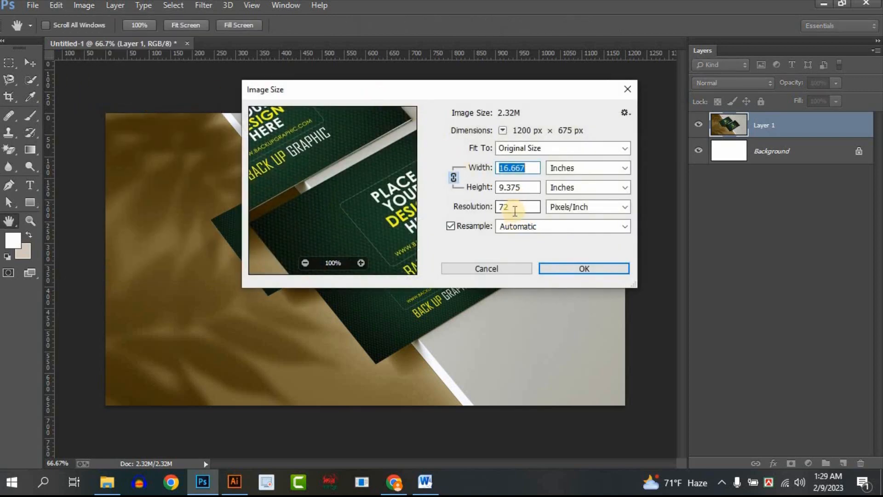
{"action": "left_click_drag", "start_coordinate": [515, 211], "coordinate": [482, 211]}
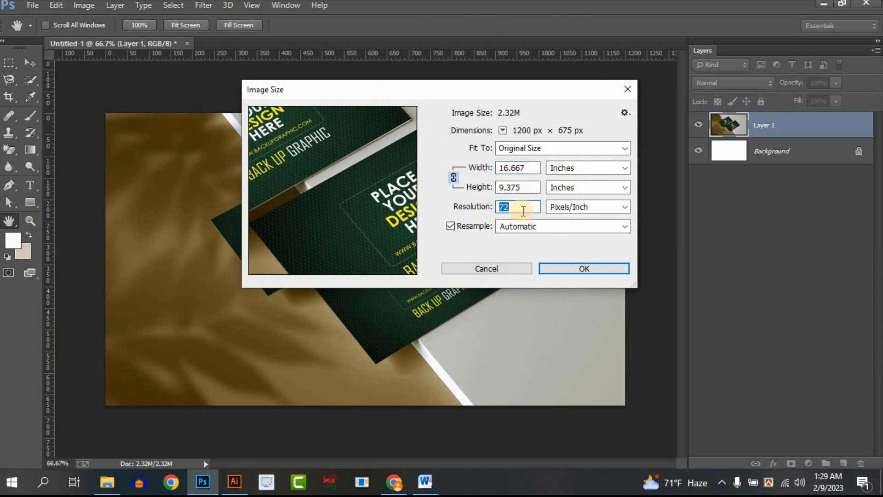
{"action": "type", "text": "300"}
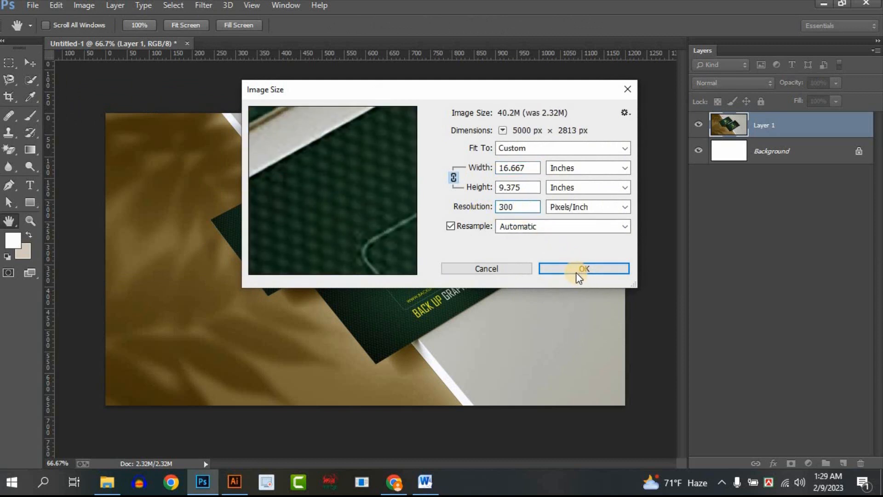
{"action": "left_click", "coordinate": [578, 270]}
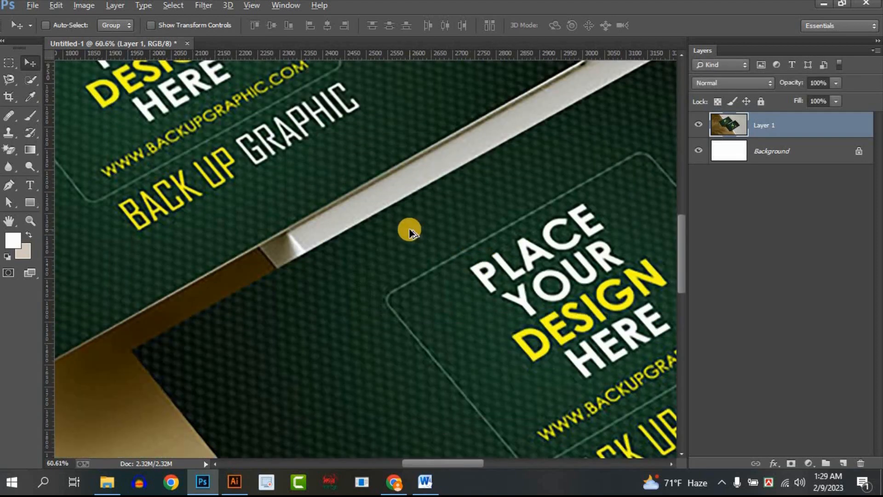
{"action": "scroll", "coordinate": [408, 231], "scroll_direction": "down", "scroll_amount": 3}
{"action": "scroll", "coordinate": [412, 261], "scroll_direction": "down", "scroll_amount": 5}
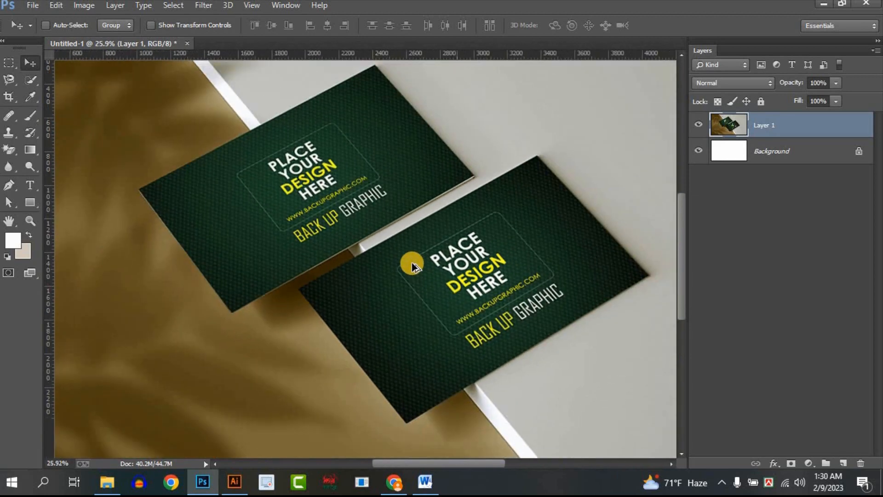
{"action": "scroll", "coordinate": [360, 257], "scroll_direction": "down", "scroll_amount": 1}
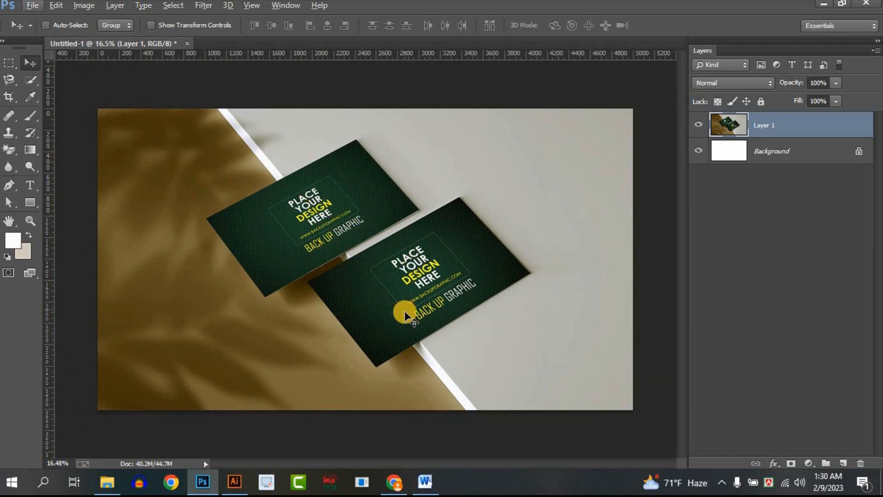
Step: Switch to Illustrator and check the width and height of Artboard 1 in its artboard options without changing them
{"action": "left_click", "coordinate": [234, 481]}
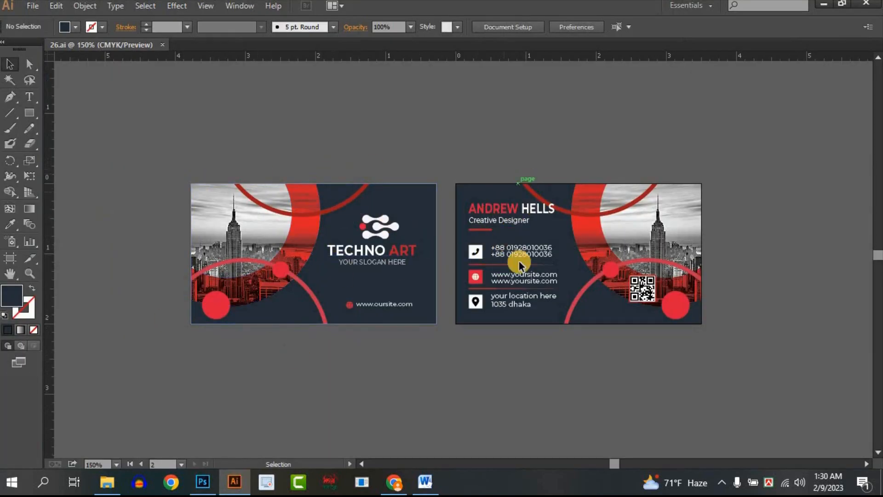
{"action": "left_click", "coordinate": [421, 285]}
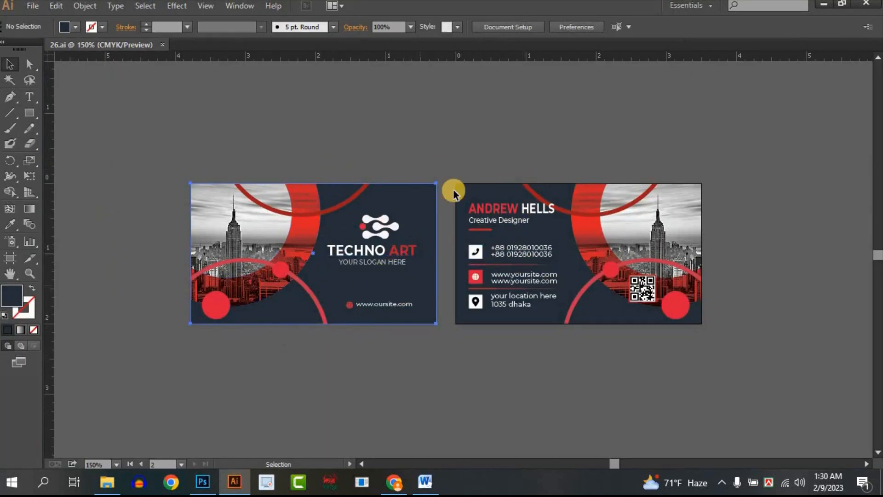
{"action": "left_click", "coordinate": [437, 168]}
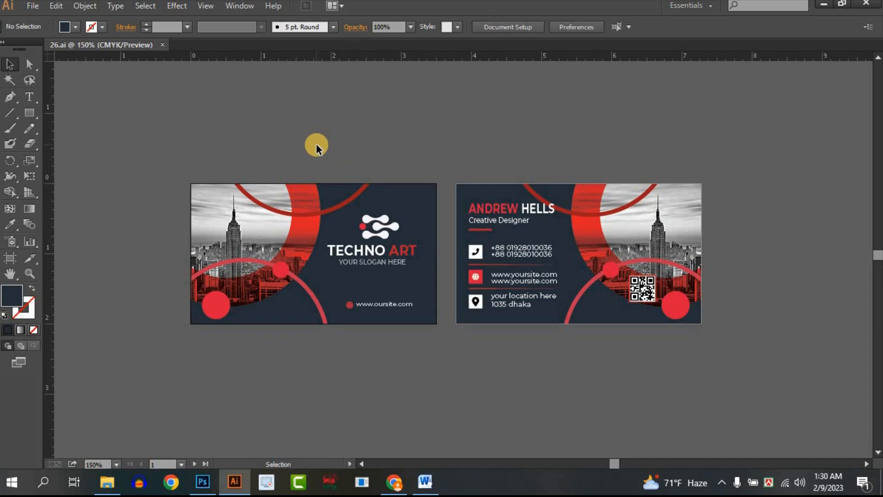
{"action": "left_click", "coordinate": [11, 257]}
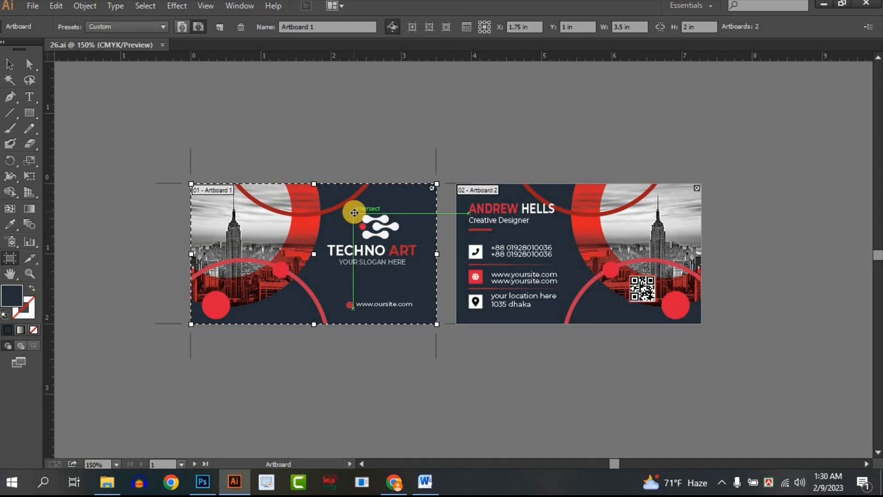
{"action": "double_click", "coordinate": [352, 206]}
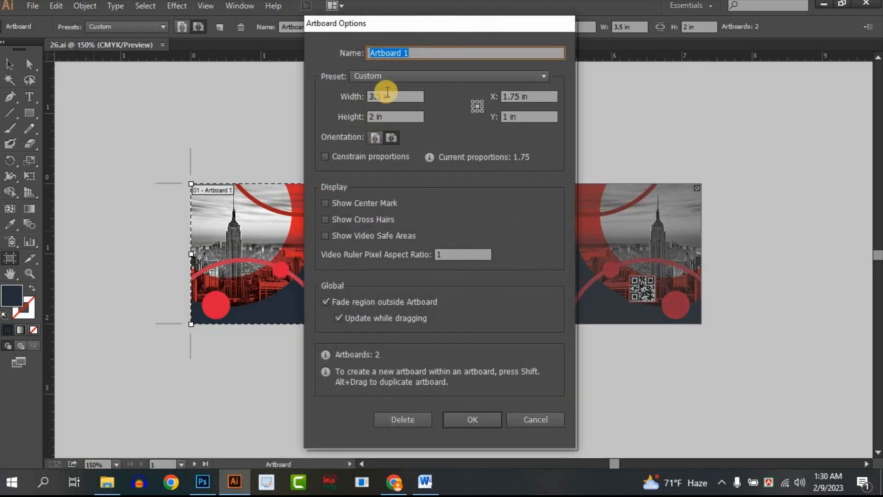
{"action": "left_click", "coordinate": [378, 95]}
{"action": "left_click", "coordinate": [389, 115]}
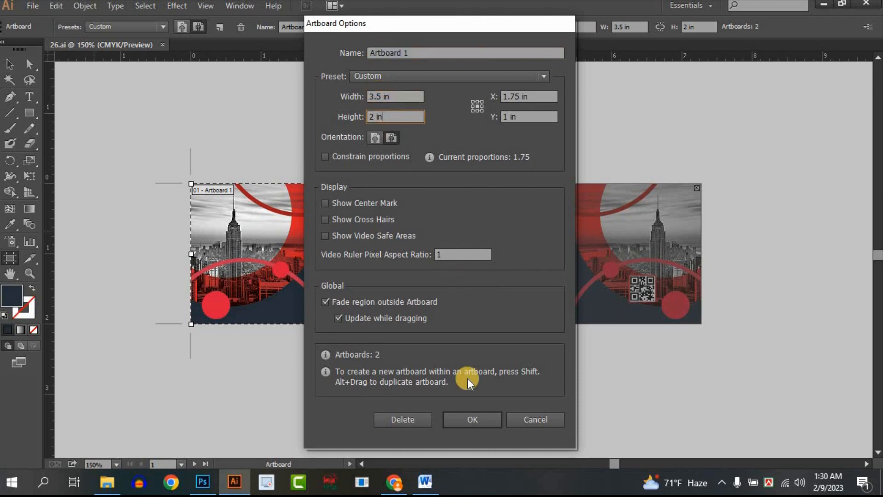
{"action": "left_click", "coordinate": [528, 417]}
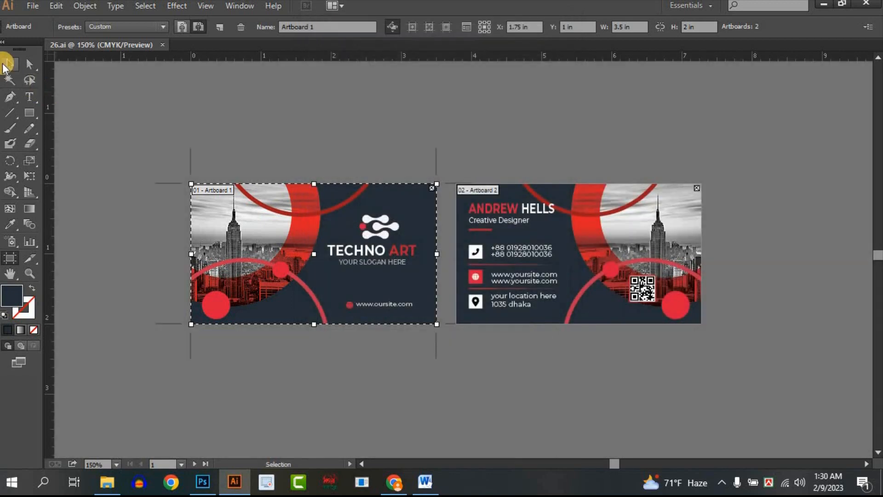
{"action": "left_click", "coordinate": [9, 64]}
Step: Switch to Photoshop, create a white 3.5 × 2 in rectangle over the upper card, and duplicate it onto the lower card
{"action": "left_click", "coordinate": [206, 481]}
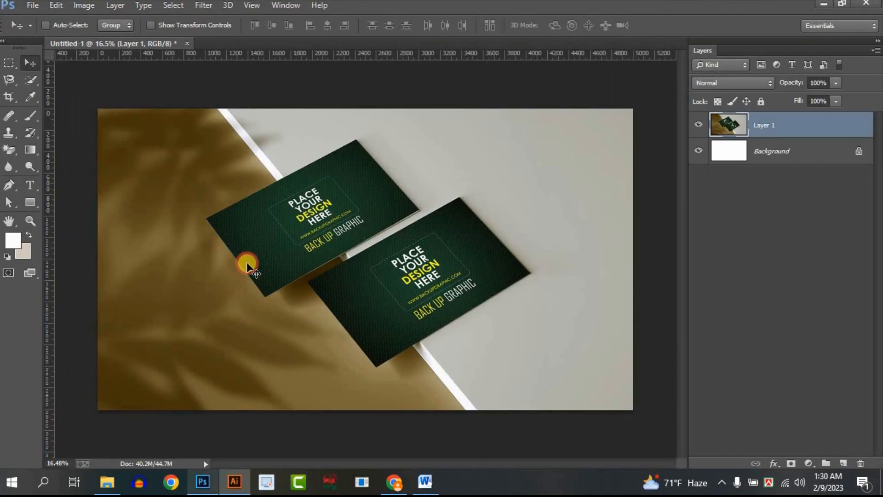
{"action": "left_click", "coordinate": [29, 201]}
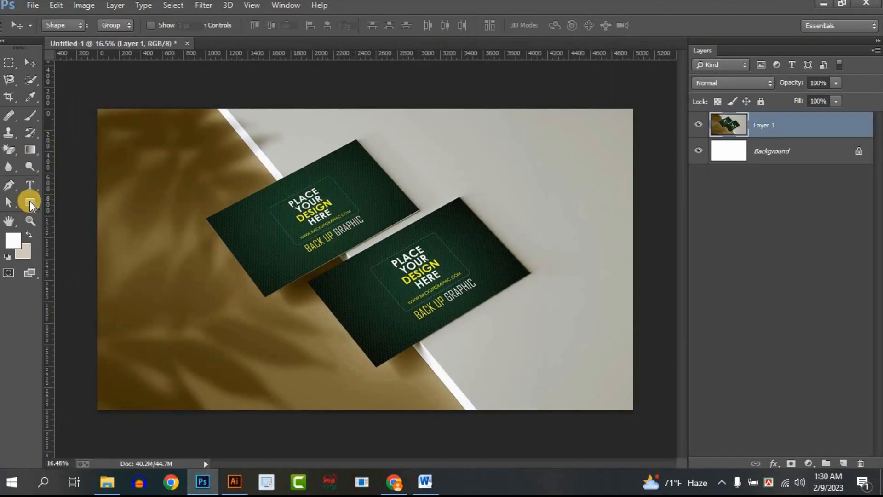
{"action": "left_click", "coordinate": [300, 227]}
{"action": "left_click", "coordinate": [416, 154]}
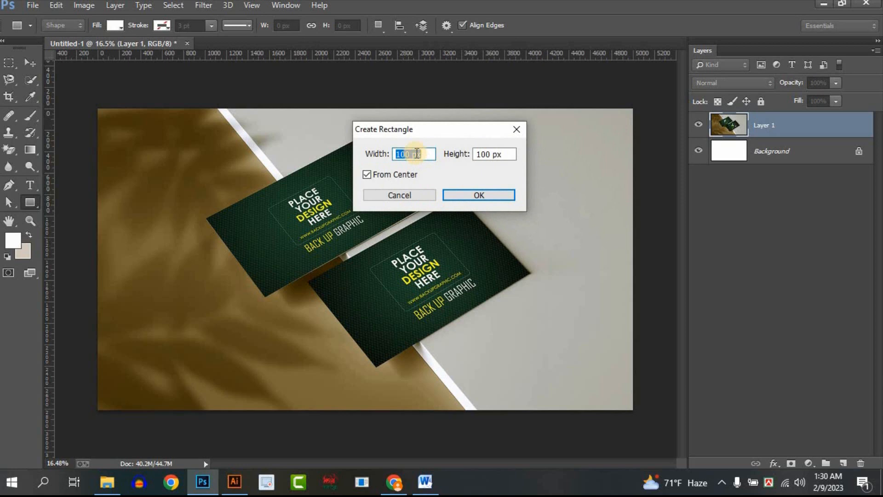
{"action": "type", "text": "3.5"}
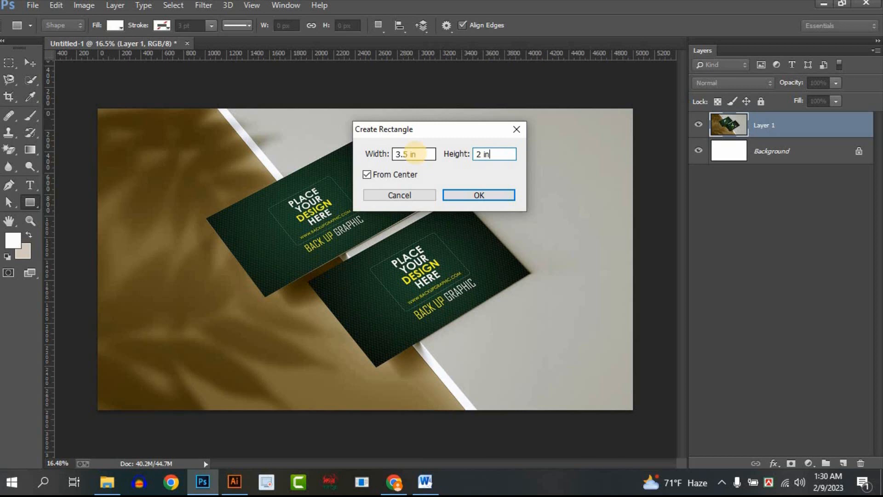
{"action": "key", "text": "Return"}
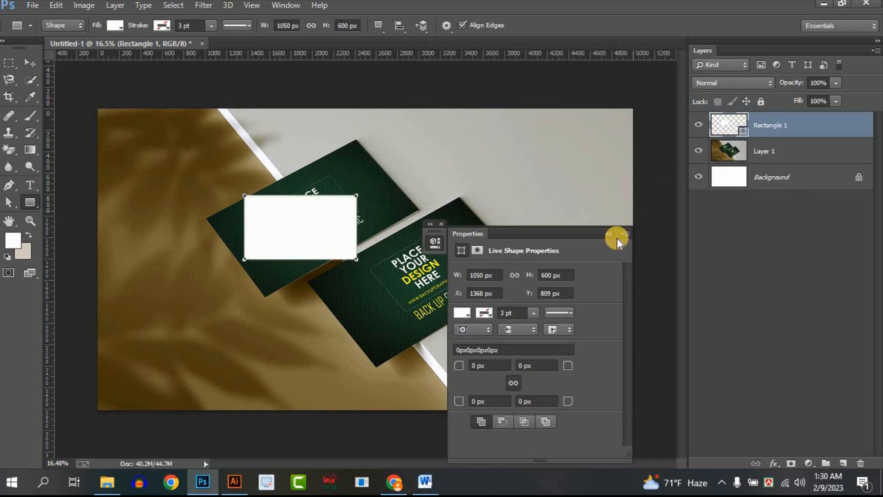
{"action": "left_click", "coordinate": [608, 232]}
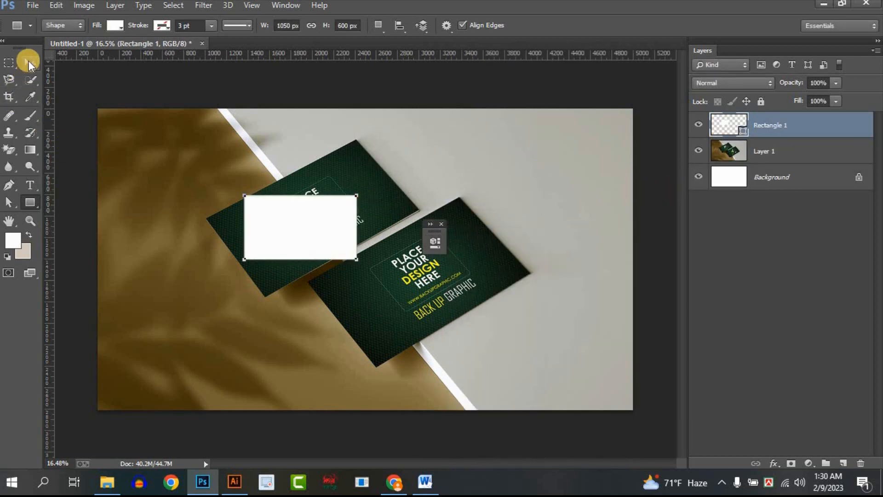
{"action": "left_click", "coordinate": [29, 62]}
{"action": "left_click_drag", "start_coordinate": [319, 220], "coordinate": [505, 335]}
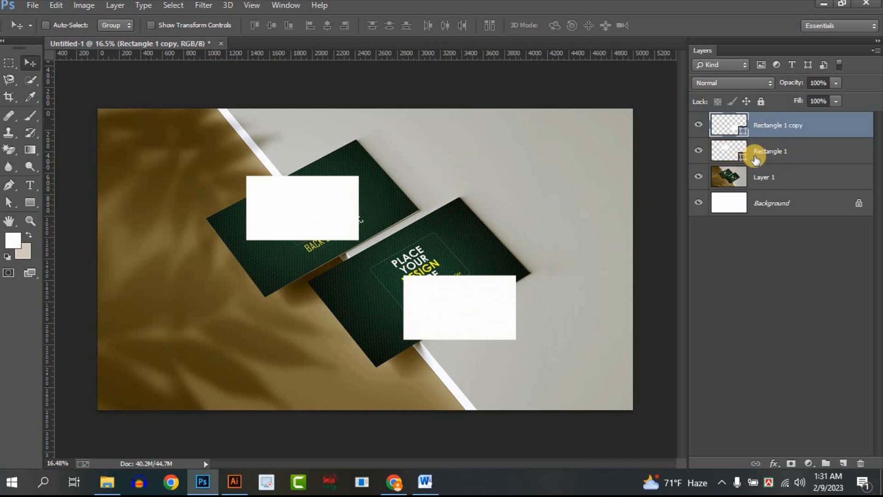
Step: Convert the Rectangle 1 and Rectangle 1 copy layers each into a smart object
{"action": "left_click", "coordinate": [738, 153]}
{"action": "scroll", "coordinate": [306, 190], "scroll_direction": "up", "scroll_amount": 1}
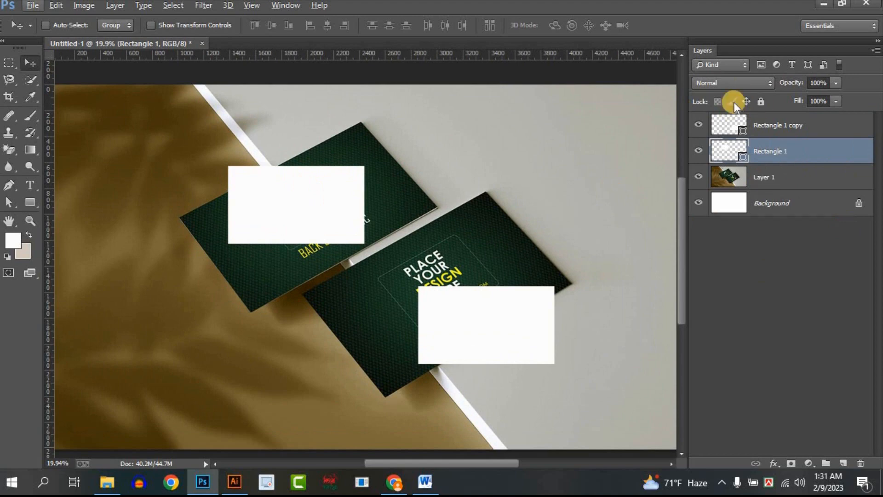
{"action": "right_click", "coordinate": [819, 153]}
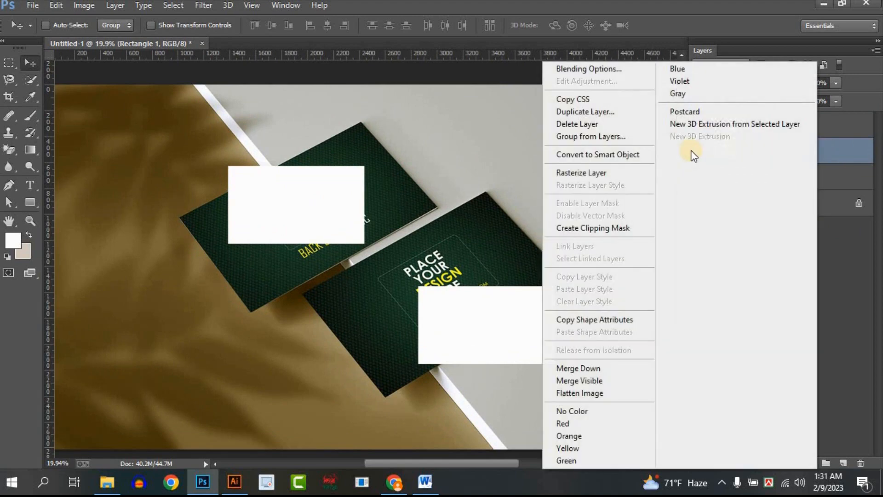
{"action": "left_click", "coordinate": [618, 155]}
{"action": "left_click", "coordinate": [798, 131]}
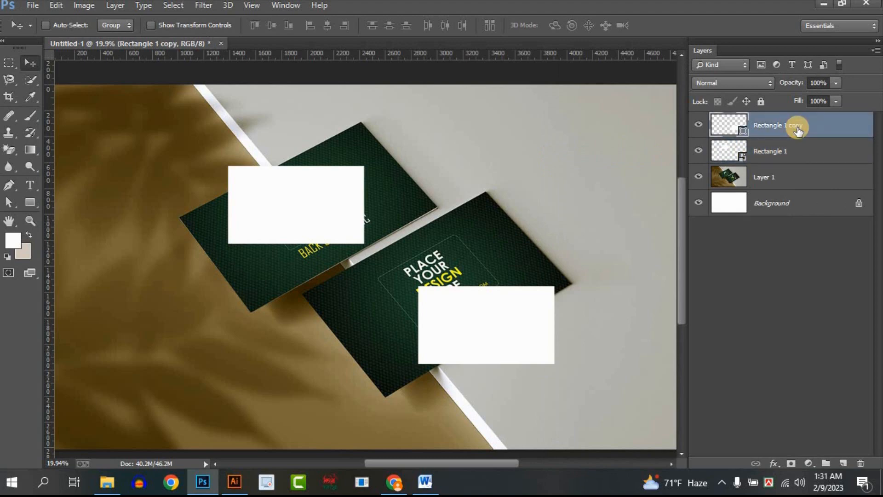
{"action": "right_click", "coordinate": [797, 130]}
{"action": "left_click", "coordinate": [588, 156]}
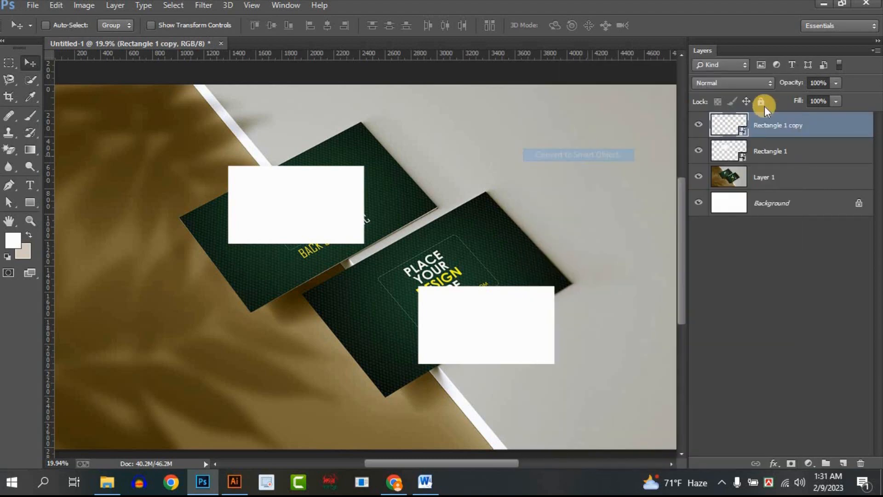
Step: Rename the Rectangle 1 copy layer as Rectangle 2
{"action": "left_click", "coordinate": [768, 156]}
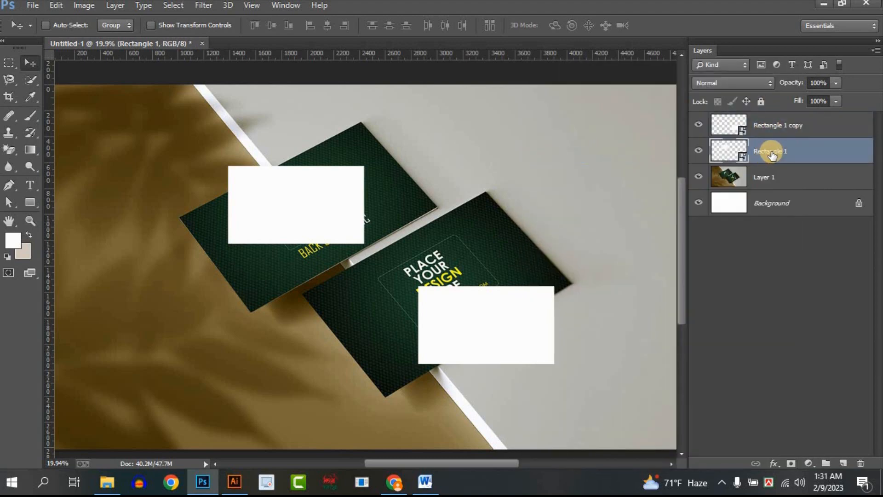
{"action": "double_click", "coordinate": [788, 127]}
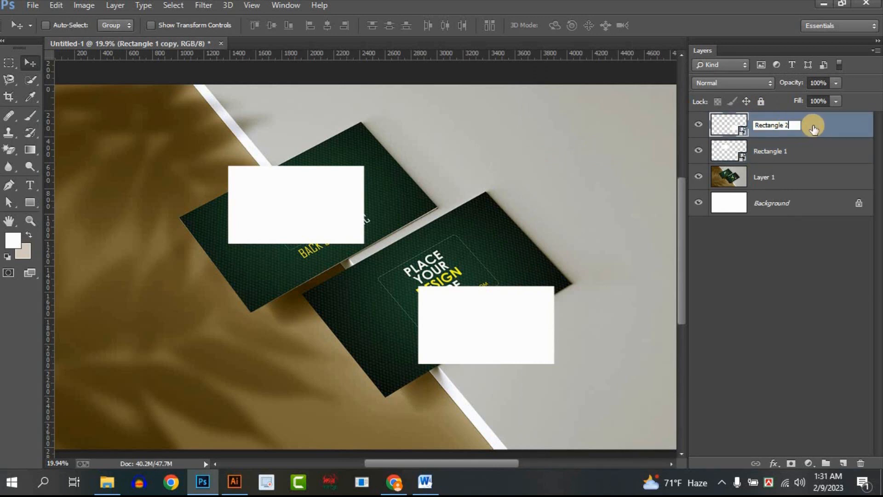
{"action": "left_click", "coordinate": [803, 285]}
Step: Distort the Rectangle 1 smart object so that its four corners roughly match the corners of the upper card
{"action": "left_click", "coordinate": [791, 153]}
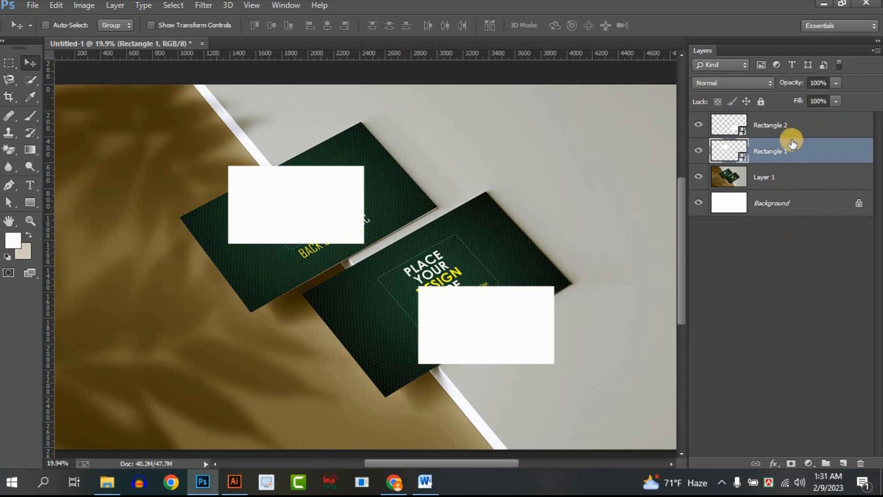
{"action": "left_click_drag", "start_coordinate": [290, 206], "coordinate": [293, 216]}
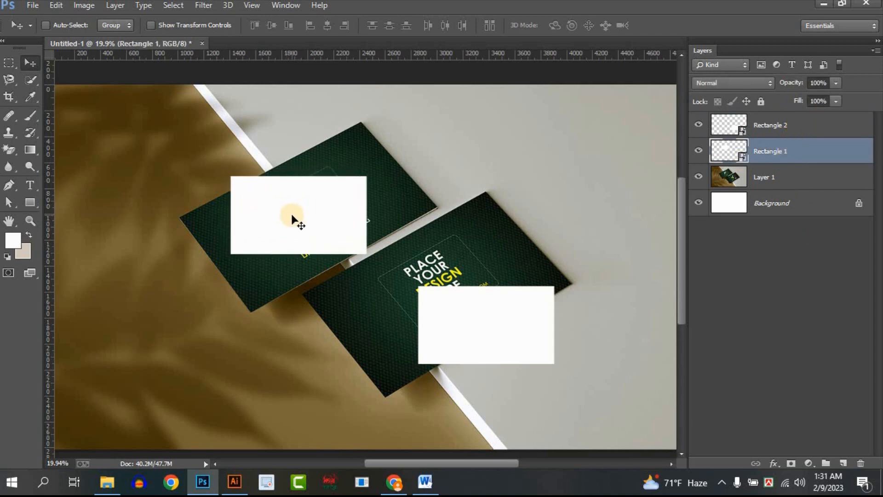
{"action": "key", "text": "ctrl+t"}
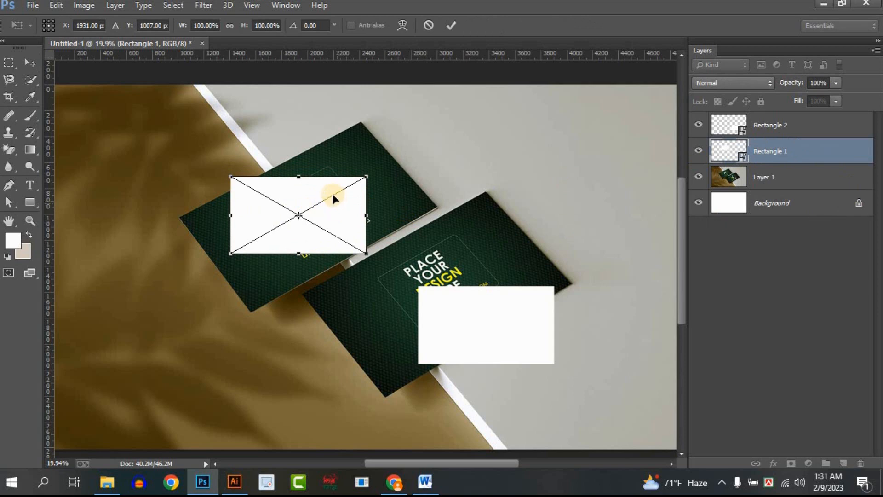
{"action": "right_click", "coordinate": [352, 184]}
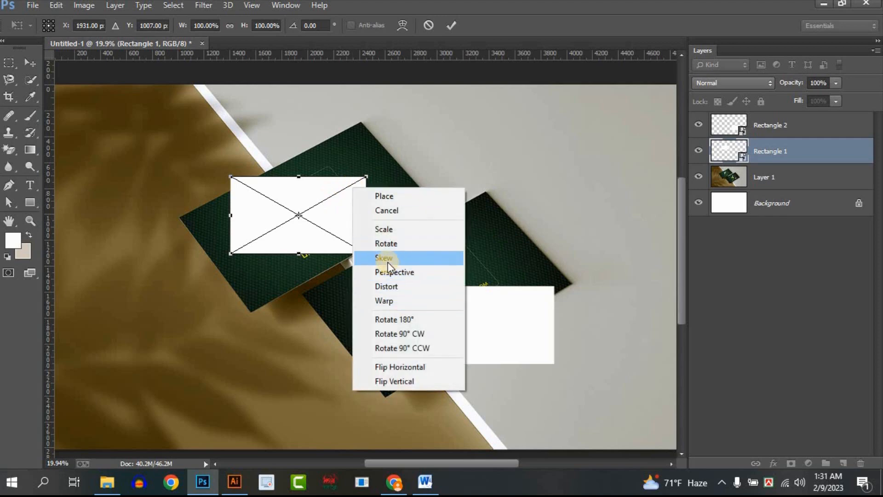
{"action": "left_click", "coordinate": [391, 282]}
{"action": "scroll", "coordinate": [324, 157], "scroll_direction": "up", "scroll_amount": 3}
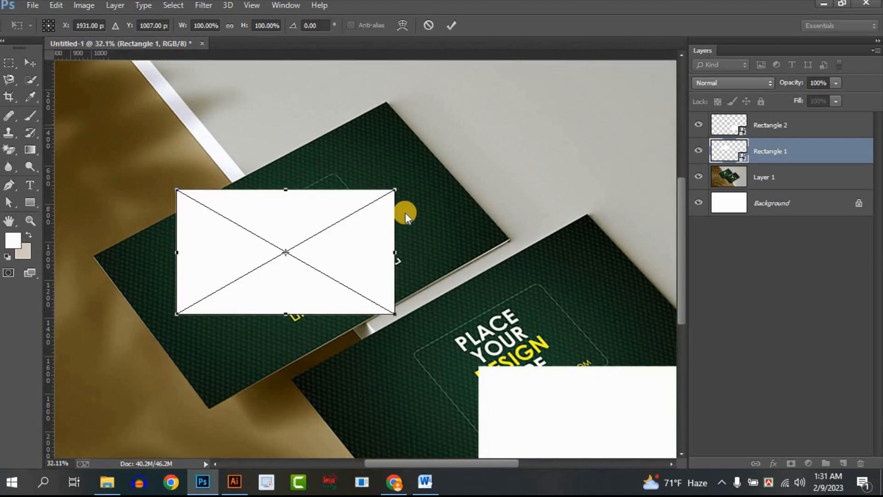
{"action": "left_click_drag", "start_coordinate": [394, 189], "coordinate": [387, 100]}
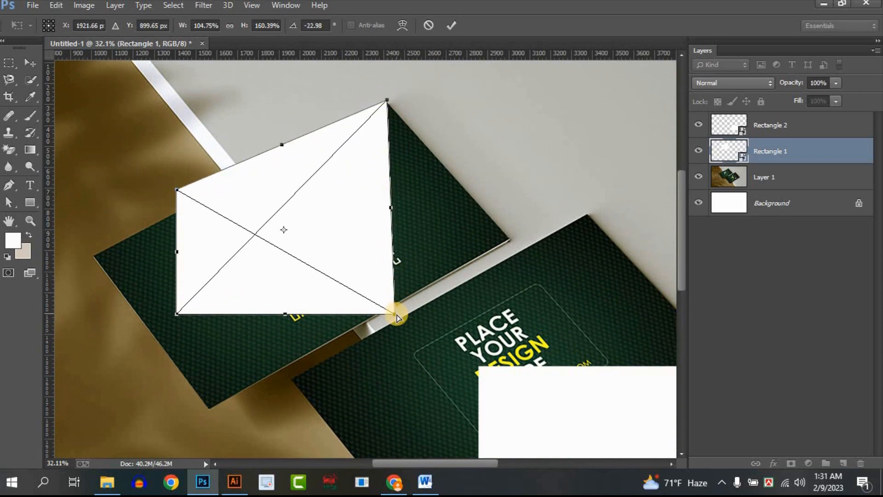
{"action": "left_click_drag", "start_coordinate": [397, 316], "coordinate": [510, 239]}
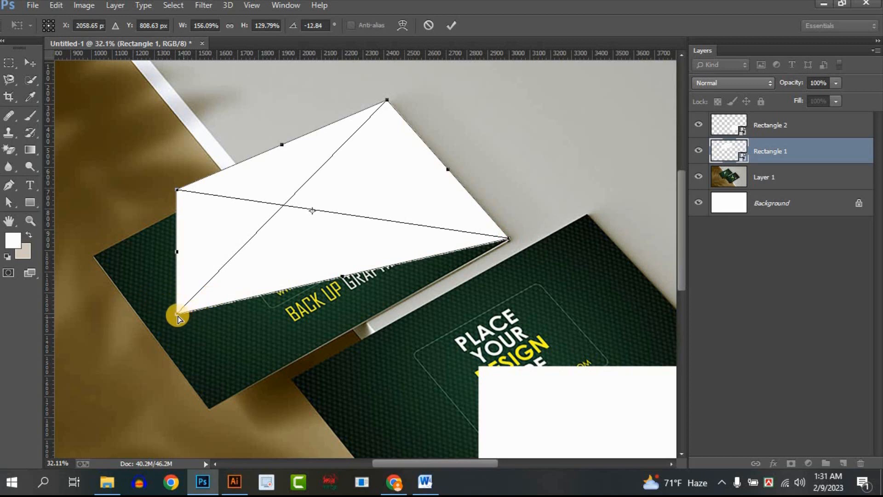
{"action": "left_click_drag", "start_coordinate": [177, 317], "coordinate": [210, 406]}
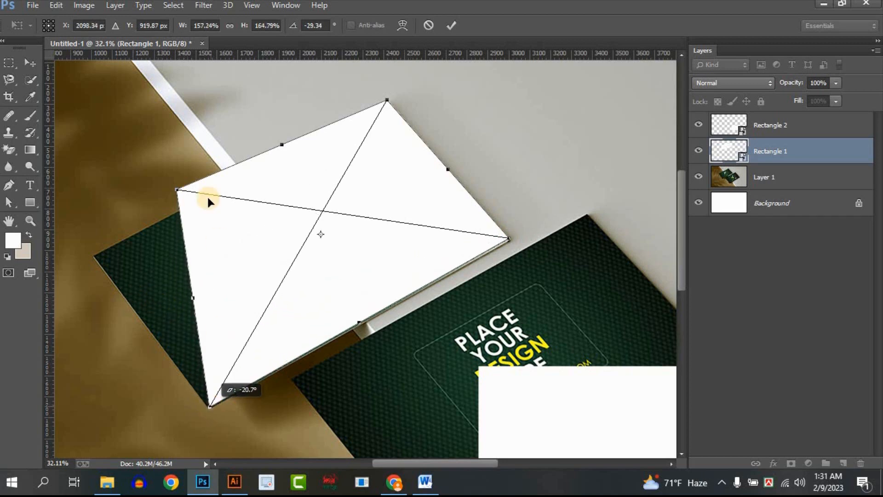
{"action": "left_click_drag", "start_coordinate": [147, 236], "coordinate": [93, 253]}
Step: Fine-tune the top and right corners of Rectangle 1 to sit exactly on the upper card's corners
{"action": "scroll", "coordinate": [388, 88], "scroll_direction": "up", "scroll_amount": 10}
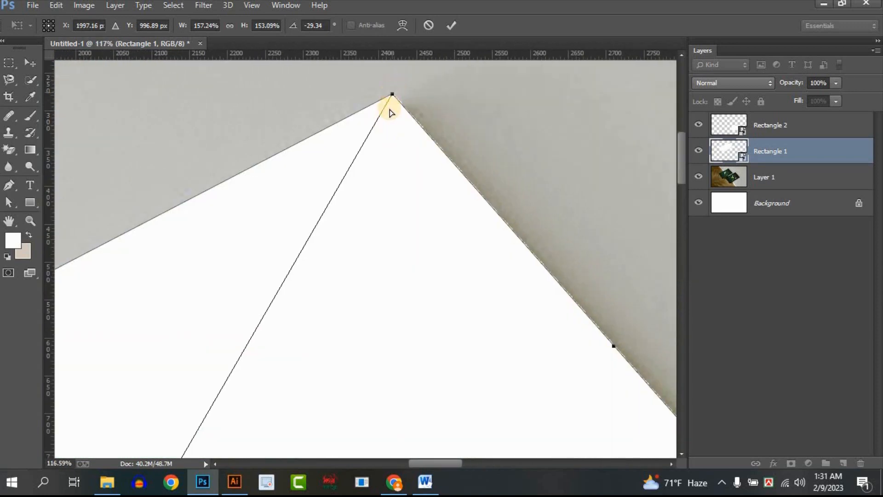
{"action": "left_click_drag", "start_coordinate": [391, 95], "coordinate": [389, 100]}
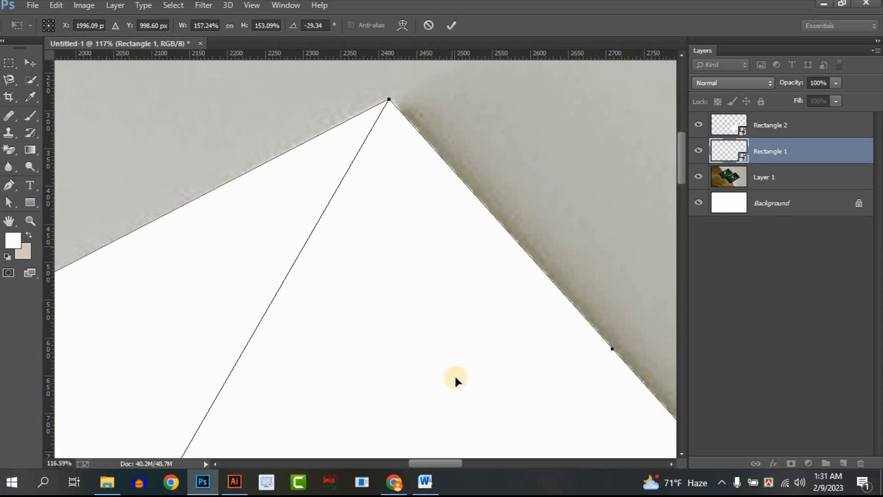
{"action": "scroll", "coordinate": [443, 464], "scroll_direction": "right", "scroll_amount": 6}
{"action": "scroll", "coordinate": [355, 361], "scroll_direction": "down", "scroll_amount": 3}
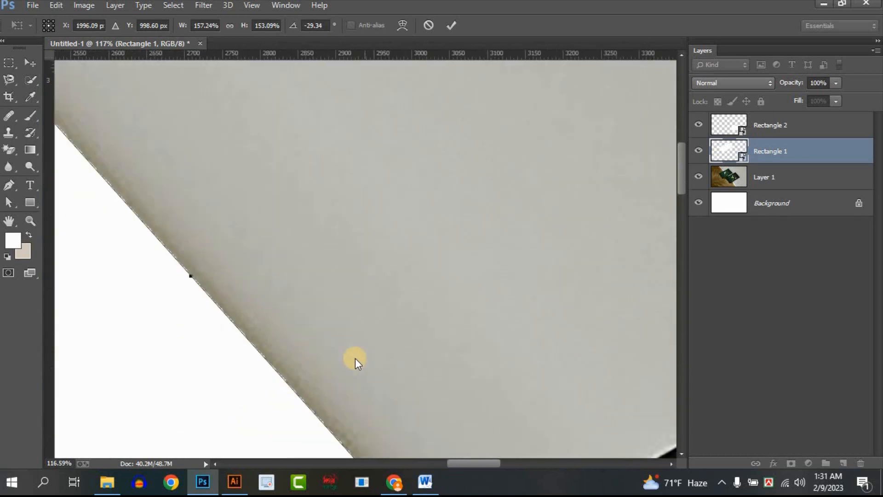
{"action": "scroll", "coordinate": [478, 298], "scroll_direction": "down", "scroll_amount": 3}
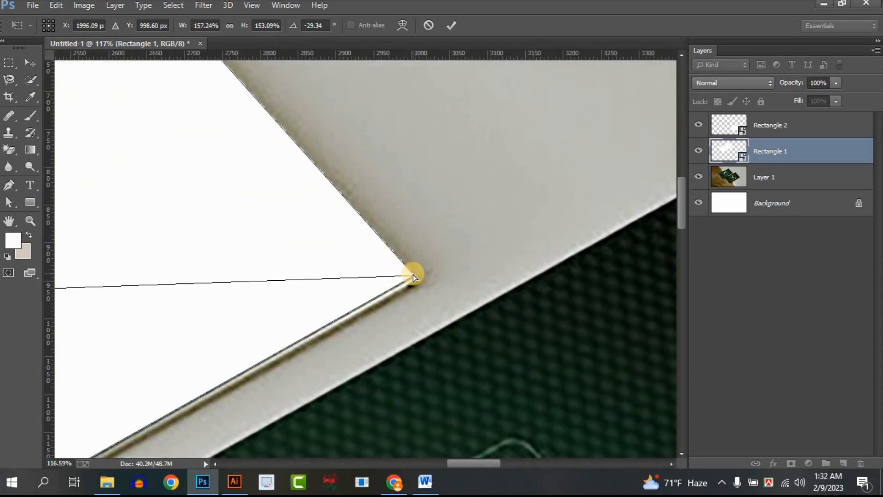
{"action": "left_click_drag", "start_coordinate": [413, 275], "coordinate": [420, 279]}
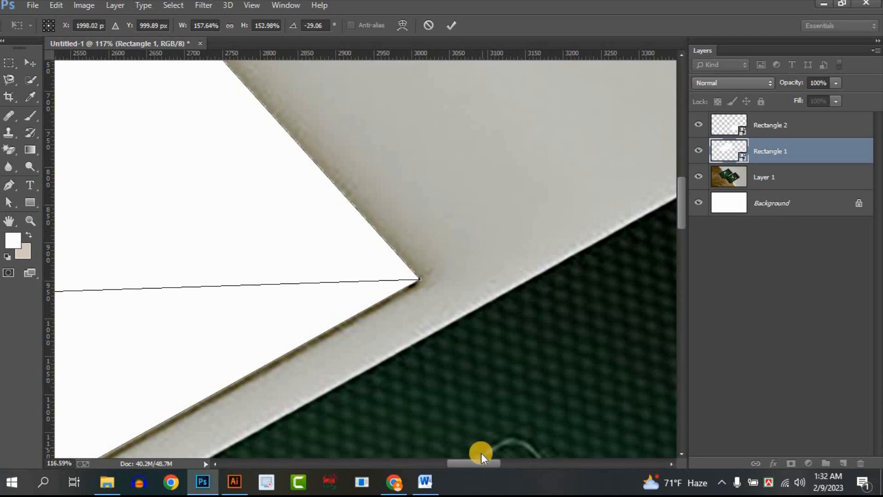
Step: Fit the bottom and left corners of Rectangle 1 exactly to the upper card and apply the transformation
{"action": "left_click_drag", "start_coordinate": [456, 462], "coordinate": [382, 463]}
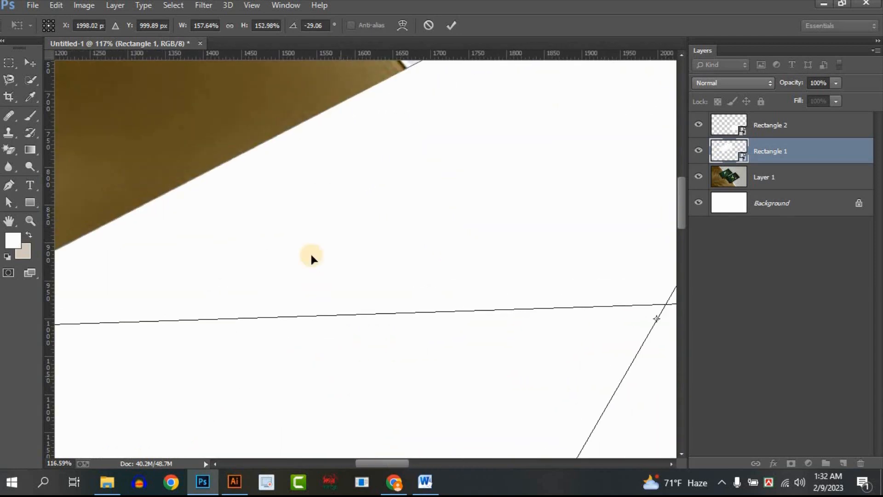
{"action": "scroll", "coordinate": [325, 283], "scroll_direction": "down", "scroll_amount": 6}
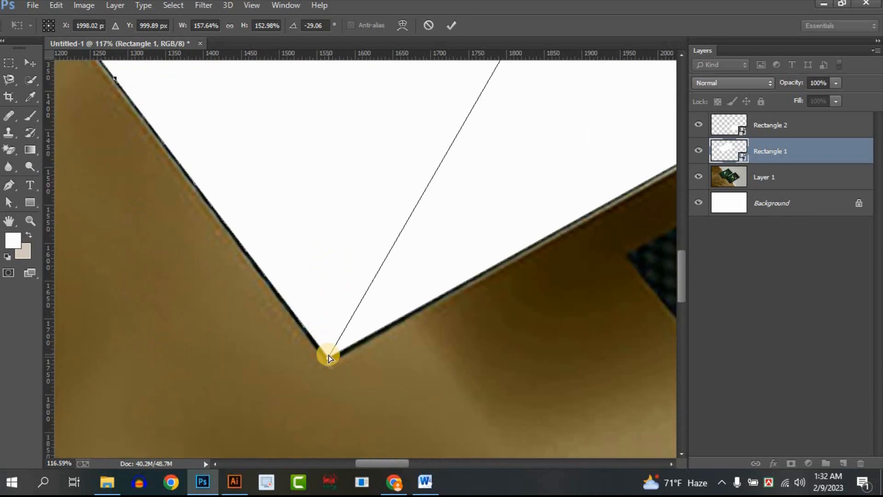
{"action": "left_click_drag", "start_coordinate": [329, 358], "coordinate": [328, 363]}
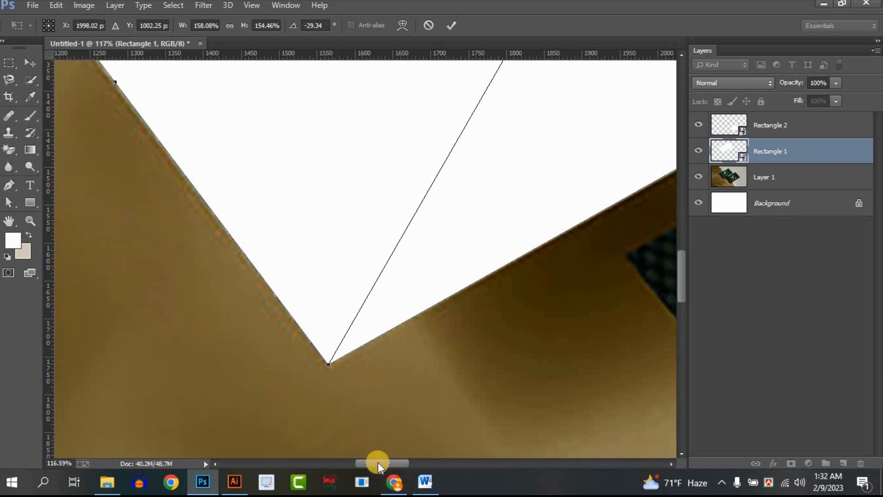
{"action": "scroll", "coordinate": [377, 462], "scroll_direction": "left", "scroll_amount": 5}
{"action": "scroll", "coordinate": [373, 317], "scroll_direction": "up", "scroll_amount": 6}
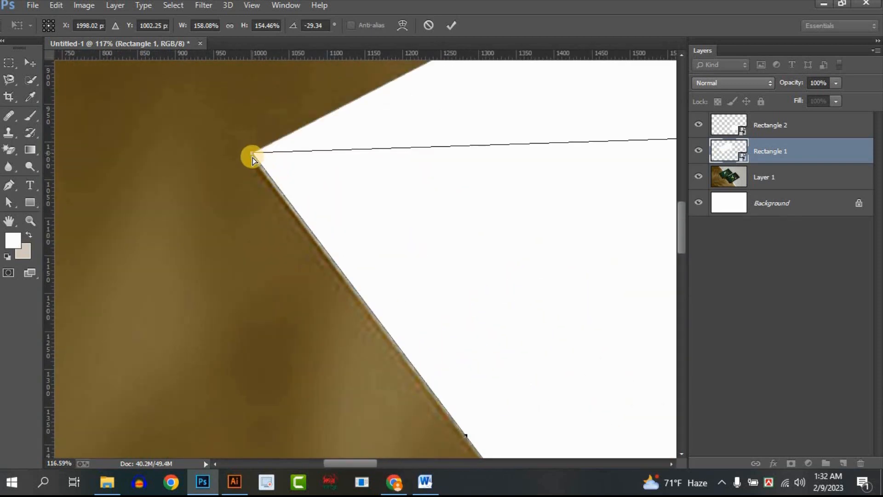
{"action": "left_click_drag", "start_coordinate": [252, 157], "coordinate": [254, 161]}
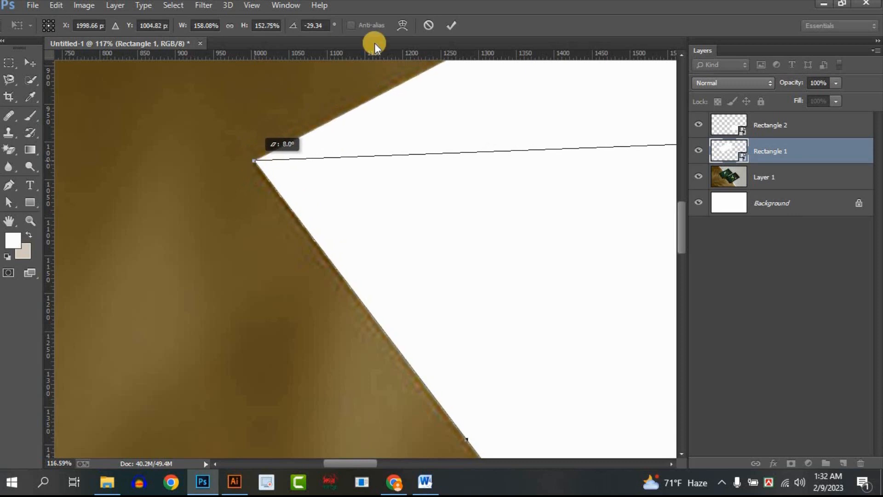
{"action": "left_click", "coordinate": [451, 25]}
Step: Distort the Rectangle 2 smart object so that its four corners roughly match the corners of the lower card
{"action": "scroll", "coordinate": [420, 192], "scroll_direction": "down", "scroll_amount": 10}
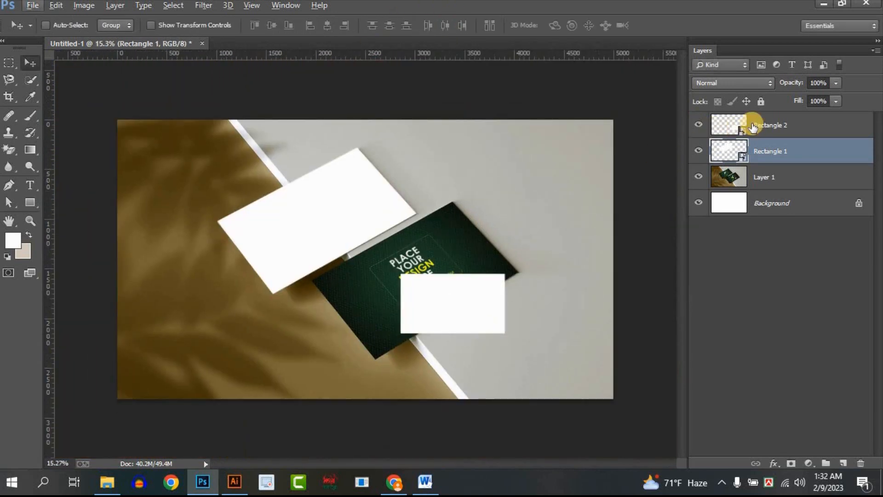
{"action": "left_click", "coordinate": [770, 126]}
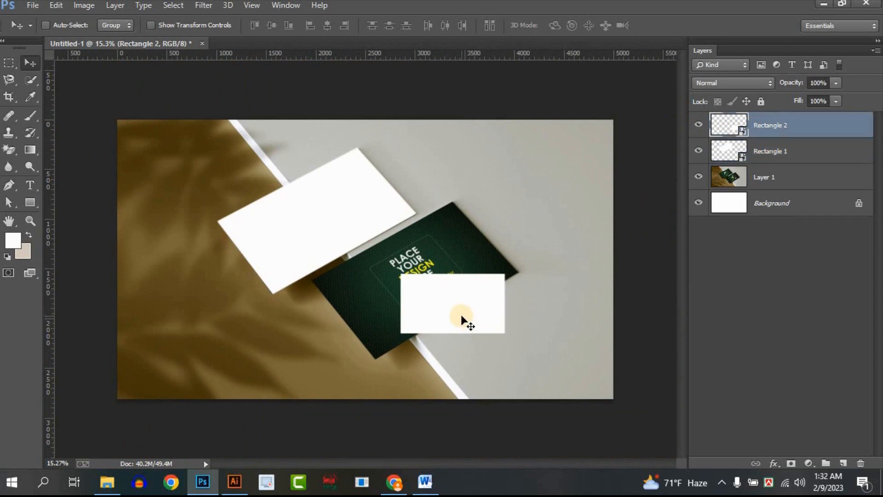
{"action": "key", "text": "ctrl+t"}
{"action": "right_click", "coordinate": [460, 315]}
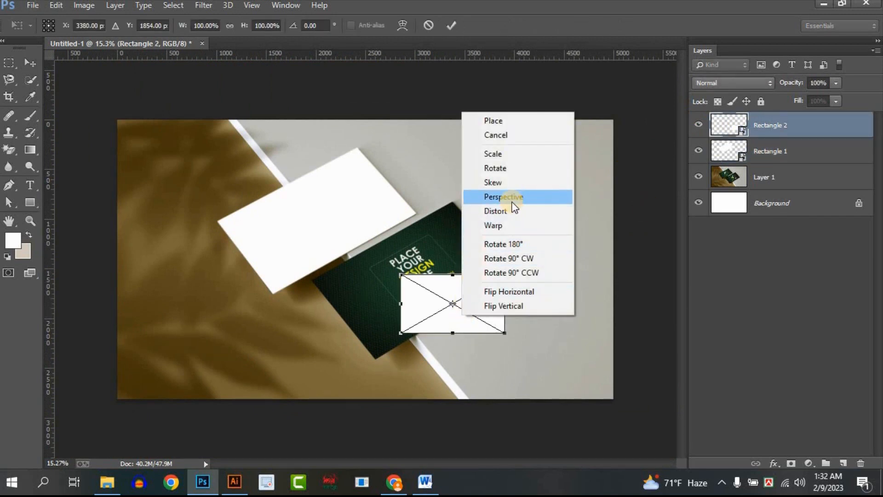
{"action": "left_click", "coordinate": [511, 210]}
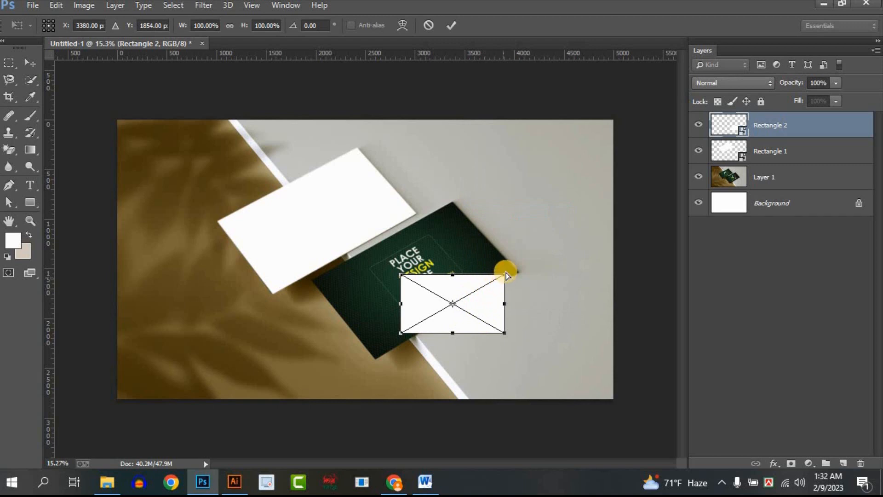
{"action": "left_click_drag", "start_coordinate": [505, 275], "coordinate": [452, 201]}
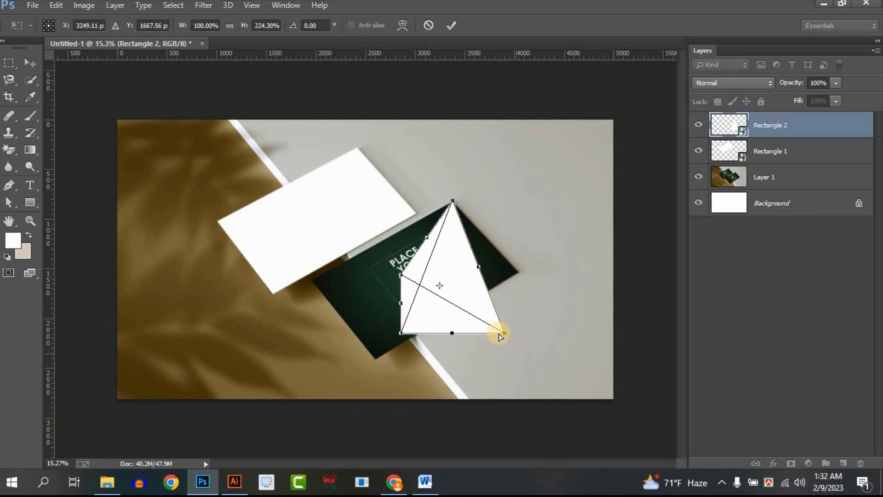
{"action": "left_click_drag", "start_coordinate": [503, 334], "coordinate": [518, 272]}
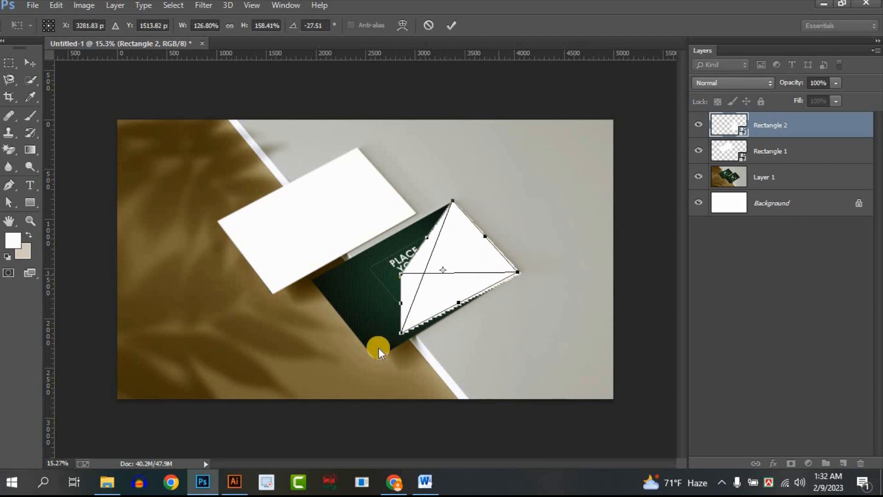
{"action": "left_click_drag", "start_coordinate": [402, 331], "coordinate": [375, 355]}
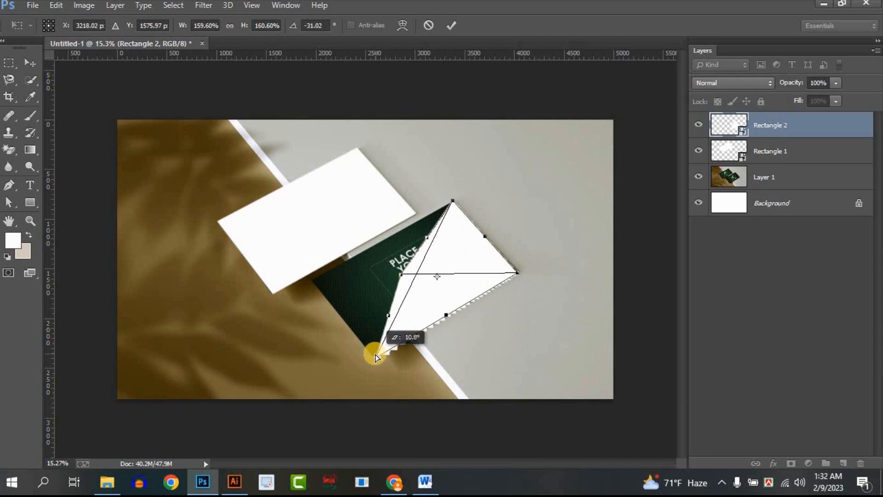
{"action": "left_click_drag", "start_coordinate": [402, 274], "coordinate": [309, 280]}
Step: Fine-tune the top and right corners of Rectangle 2 to sit exactly on the lower card's corners
{"action": "scroll", "coordinate": [463, 193], "scroll_direction": "up", "scroll_amount": 9}
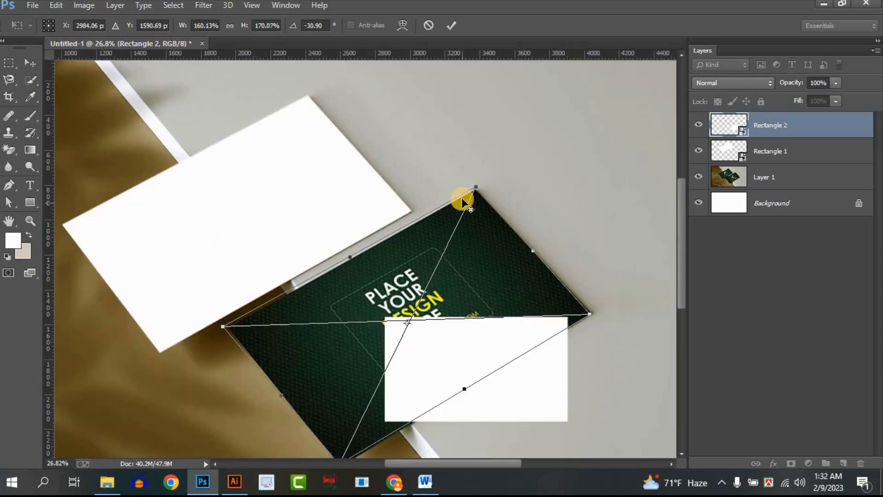
{"action": "scroll", "coordinate": [493, 168], "scroll_direction": "up", "scroll_amount": 3}
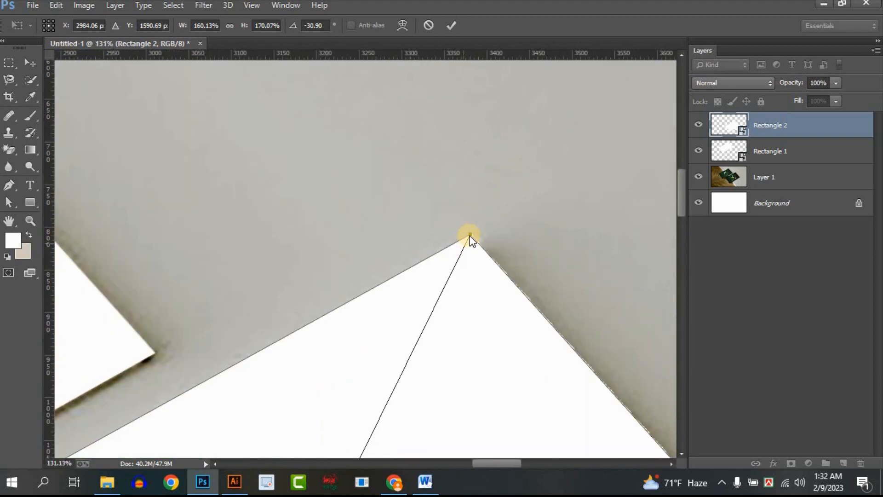
{"action": "left_click_drag", "start_coordinate": [468, 252], "coordinate": [465, 247]}
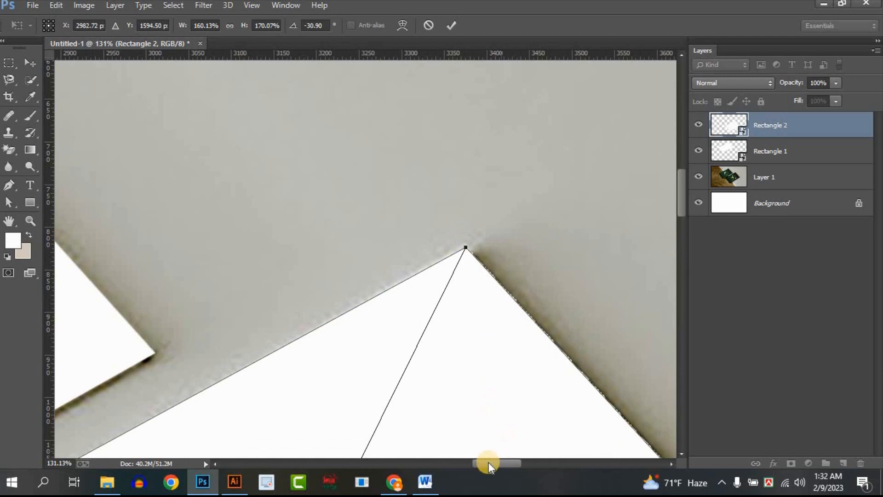
{"action": "left_click_drag", "start_coordinate": [489, 461], "coordinate": [527, 462]}
{"action": "scroll", "coordinate": [373, 362], "scroll_direction": "down", "scroll_amount": 6}
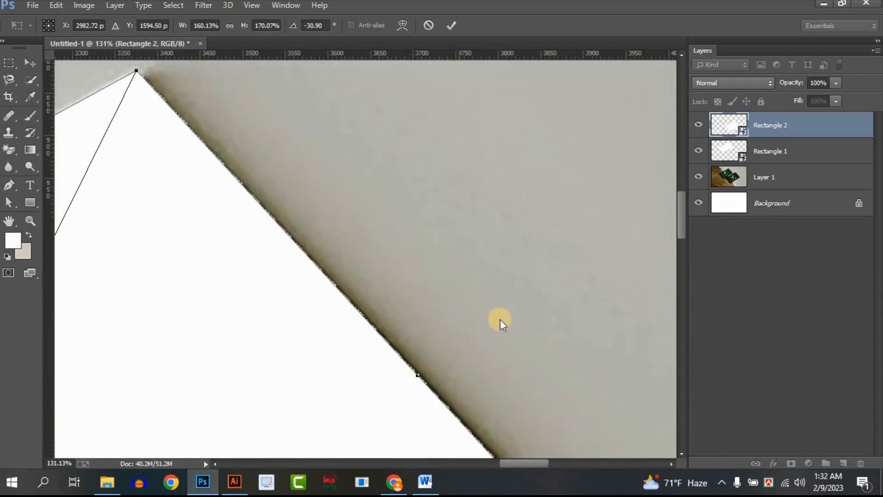
{"action": "scroll", "coordinate": [593, 340], "scroll_direction": "down", "scroll_amount": 6}
{"action": "scroll", "coordinate": [533, 465], "scroll_direction": "right", "scroll_amount": 5}
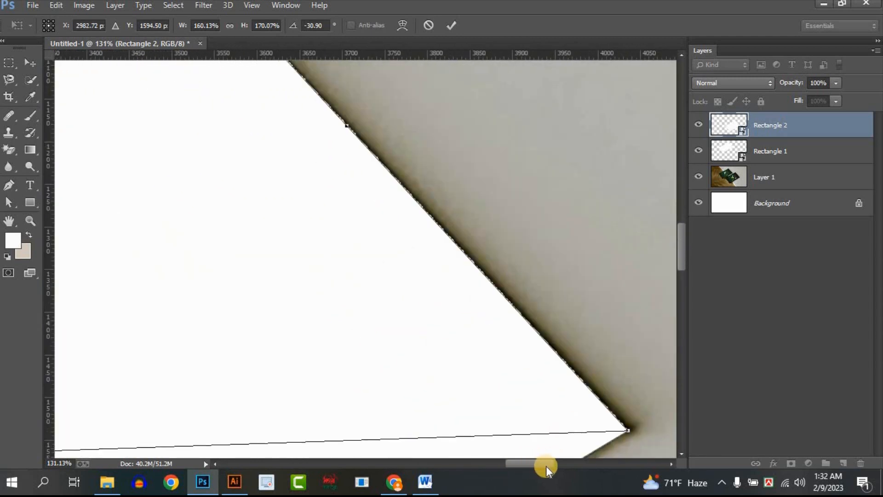
{"action": "scroll", "coordinate": [515, 426], "scroll_direction": "down", "scroll_amount": 2}
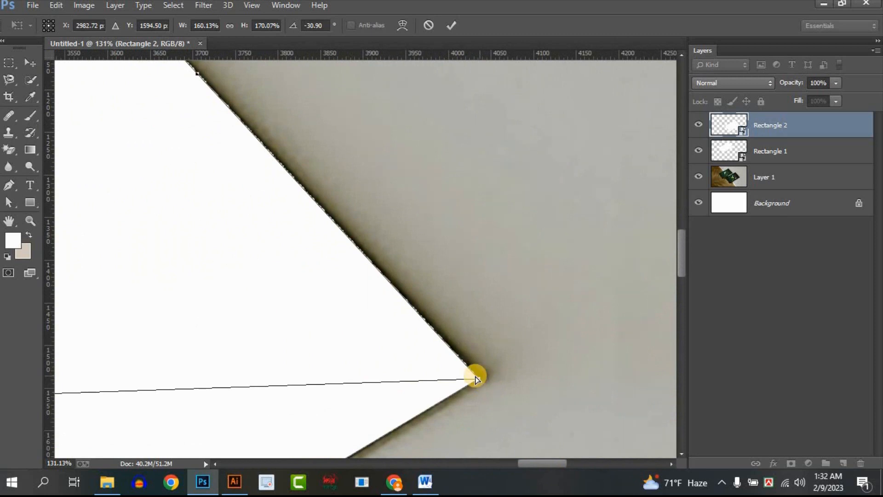
{"action": "mouse_move", "coordinate": [479, 376]}
{"action": "left_mouse_down"}
{"action": "mouse_move", "coordinate": [465, 374]}
{"action": "mouse_move", "coordinate": [487, 374]}
{"action": "left_mouse_up"}
Step: Fit the bottom and left corners of Rectangle 2 exactly to the lower card and apply the transformation
{"action": "scroll", "coordinate": [488, 374], "scroll_direction": "down", "scroll_amount": 3}
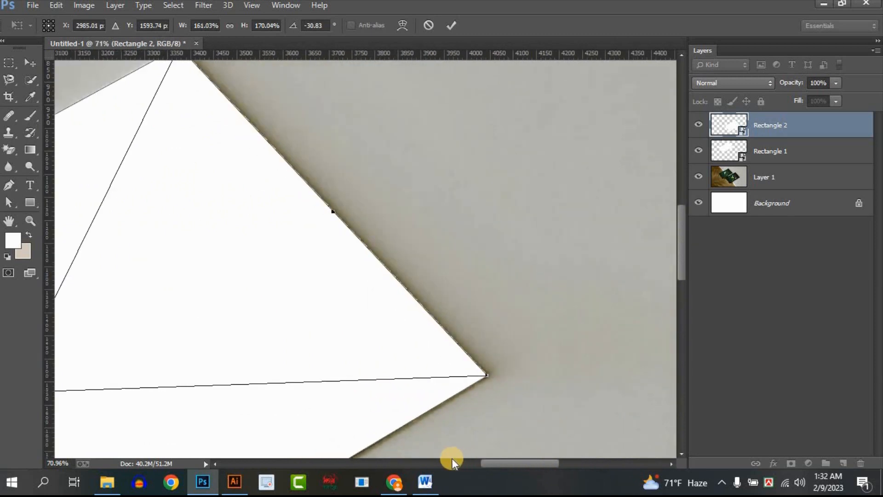
{"action": "scroll", "coordinate": [463, 280], "scroll_direction": "left", "scroll_amount": 10}
{"action": "scroll", "coordinate": [471, 291], "scroll_direction": "down", "scroll_amount": 5}
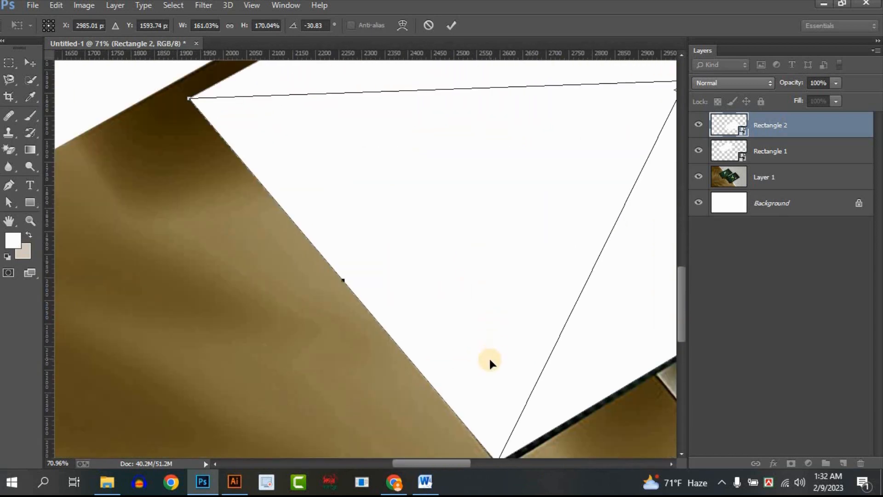
{"action": "scroll", "coordinate": [490, 361], "scroll_direction": "down", "scroll_amount": 3}
{"action": "left_click_drag", "start_coordinate": [502, 391], "coordinate": [505, 398]}
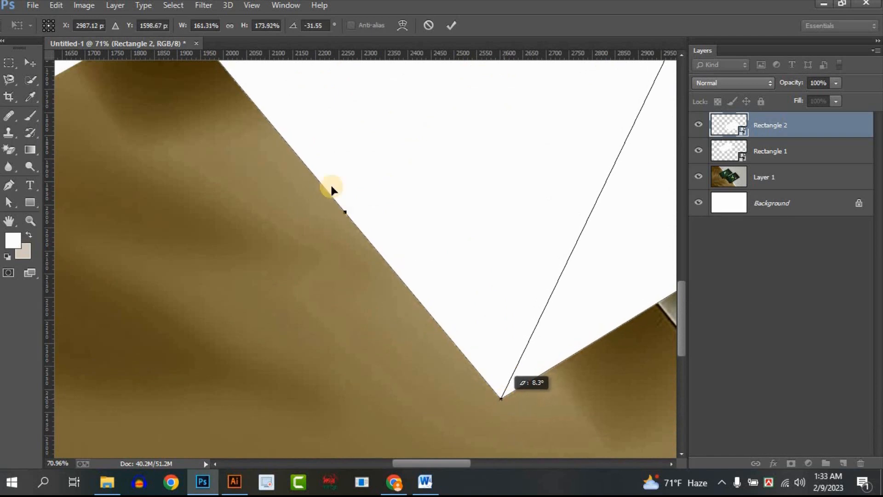
{"action": "scroll", "coordinate": [270, 161], "scroll_direction": "up", "scroll_amount": 5}
{"action": "mouse_move", "coordinate": [191, 151]}
{"action": "left_mouse_down"}
{"action": "mouse_move", "coordinate": [219, 155]}
{"action": "mouse_move", "coordinate": [203, 153]}
{"action": "left_mouse_up"}
{"action": "left_click", "coordinate": [454, 29]}
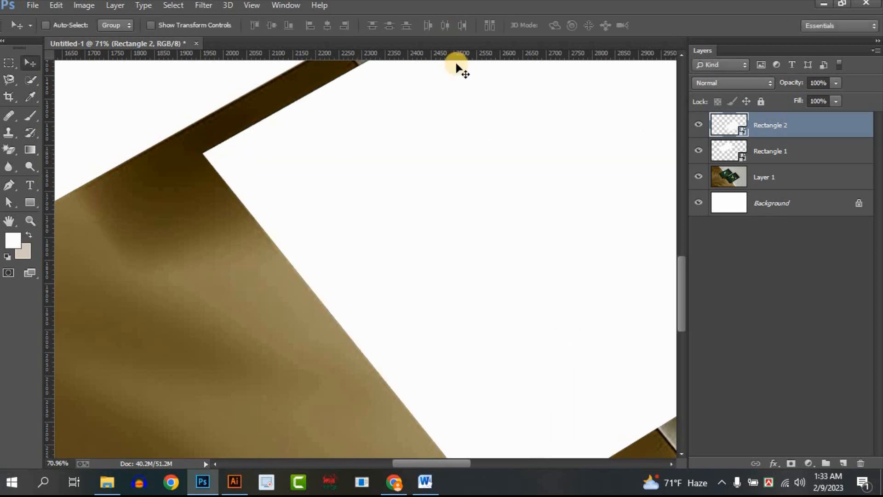
Step: Open the contents of the Rectangle 1 smart object and dock its floating document window beside Untitled-1
{"action": "scroll", "coordinate": [462, 153], "scroll_direction": "down", "scroll_amount": 5}
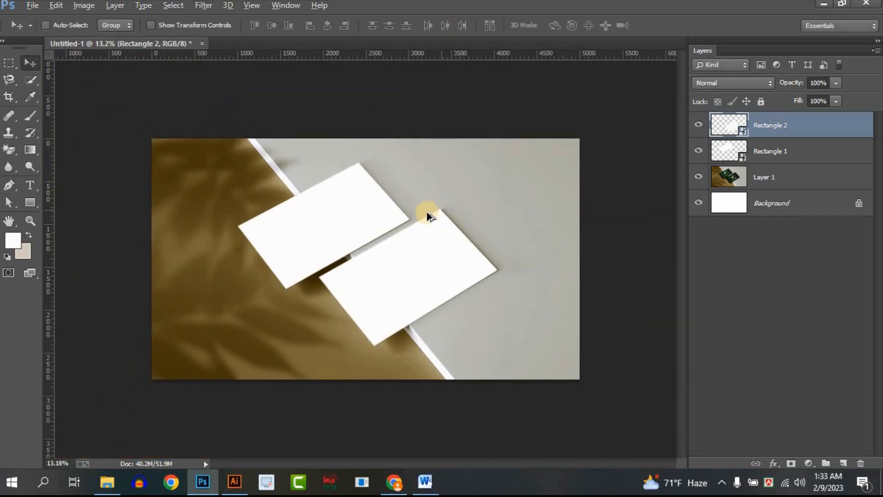
{"action": "scroll", "coordinate": [426, 211], "scroll_direction": "up", "scroll_amount": 2}
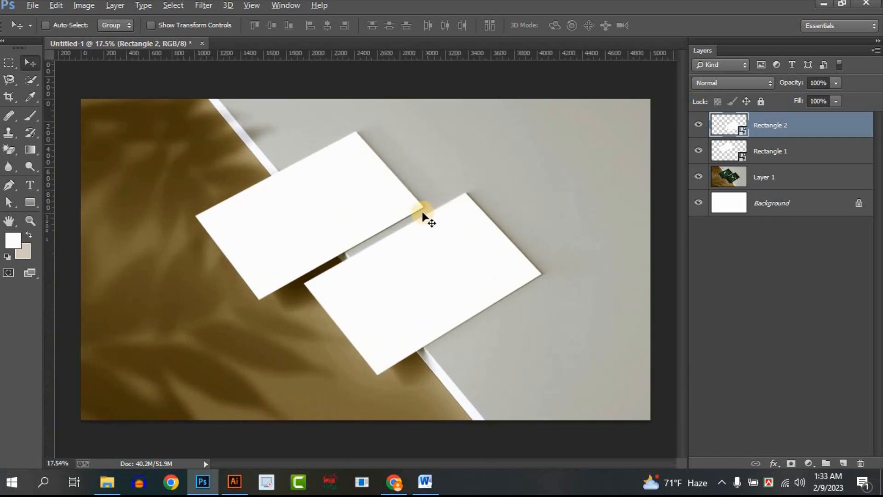
{"action": "left_click", "coordinate": [784, 147]}
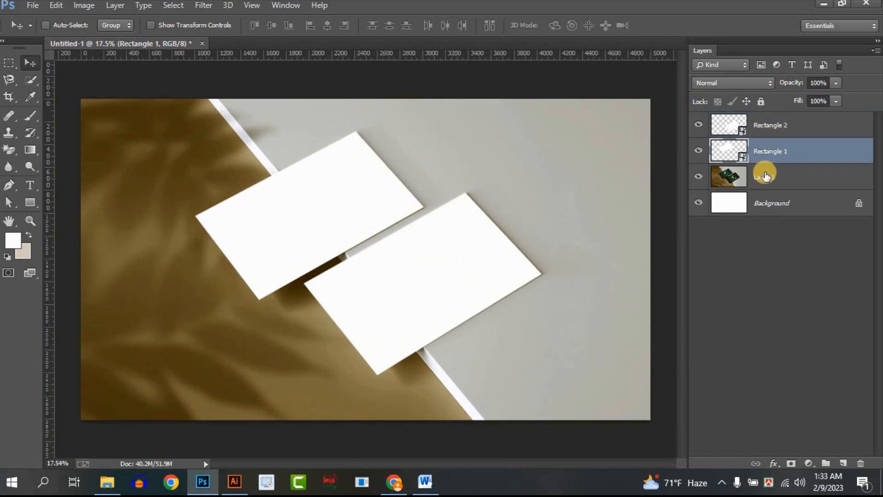
{"action": "double_click", "coordinate": [745, 158]}
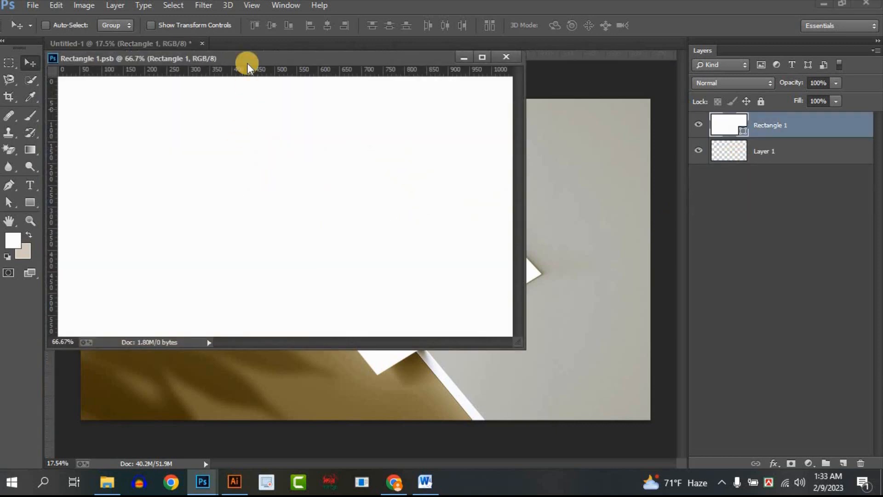
{"action": "left_click_drag", "start_coordinate": [267, 60], "coordinate": [311, 41]}
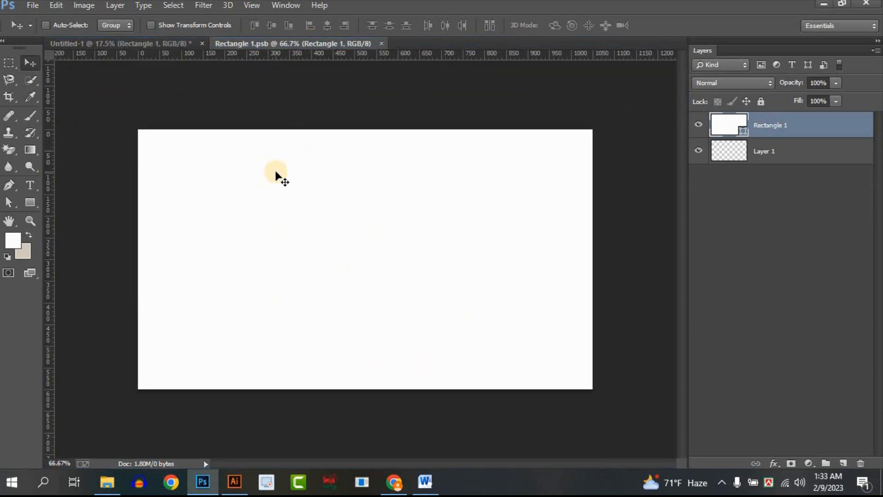
{"action": "left_click", "coordinate": [234, 481]}
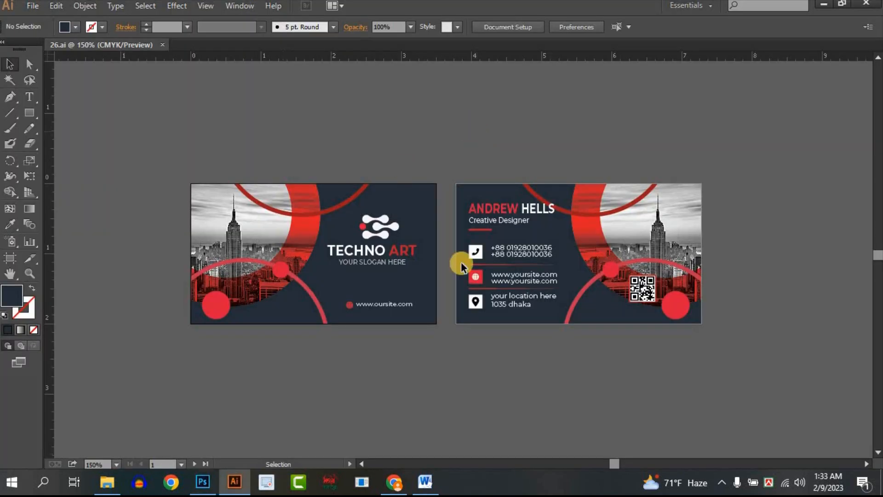
{"action": "left_click", "coordinate": [33, 6]}
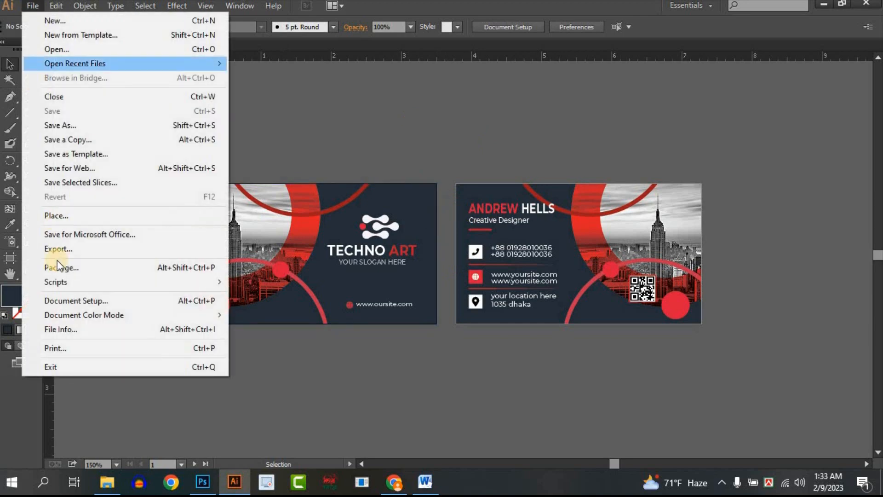
{"action": "left_click", "coordinate": [55, 249]}
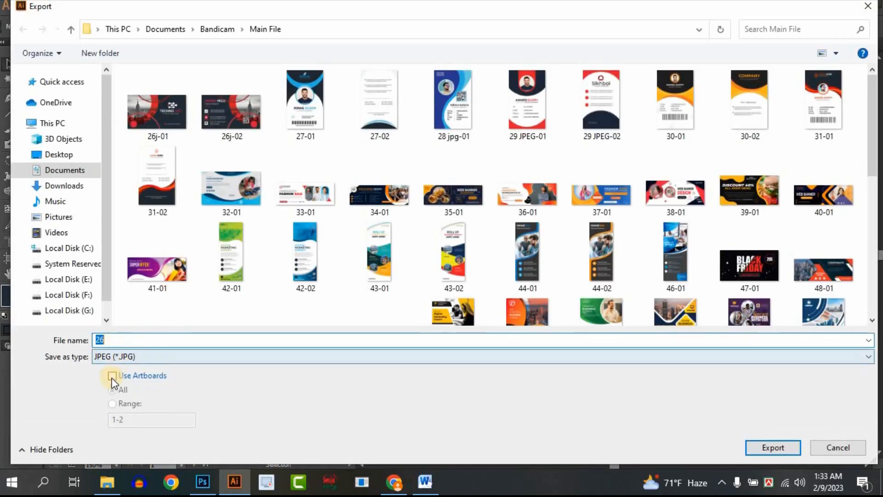
{"action": "left_click", "coordinate": [112, 376]}
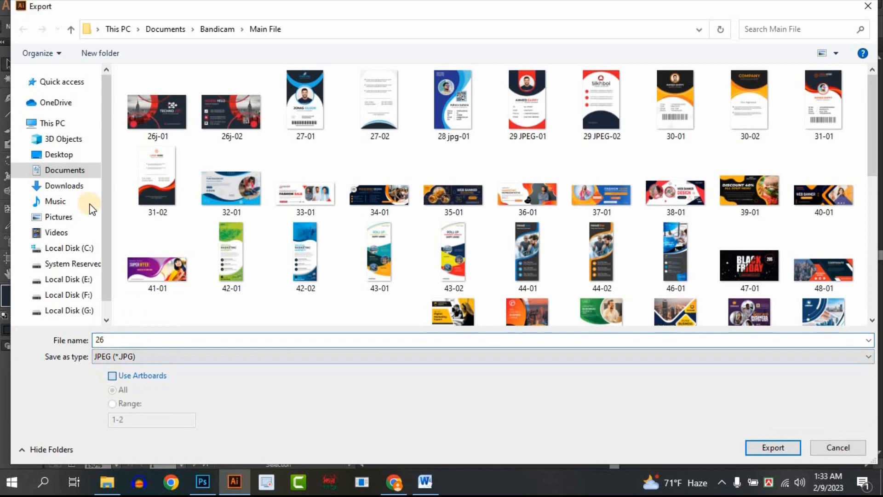
{"action": "left_click", "coordinate": [69, 186]}
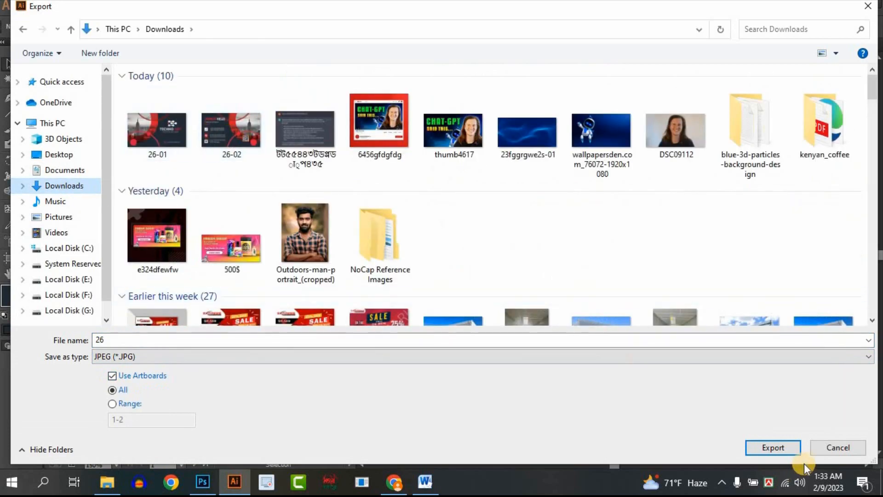
{"action": "left_click", "coordinate": [166, 136]}
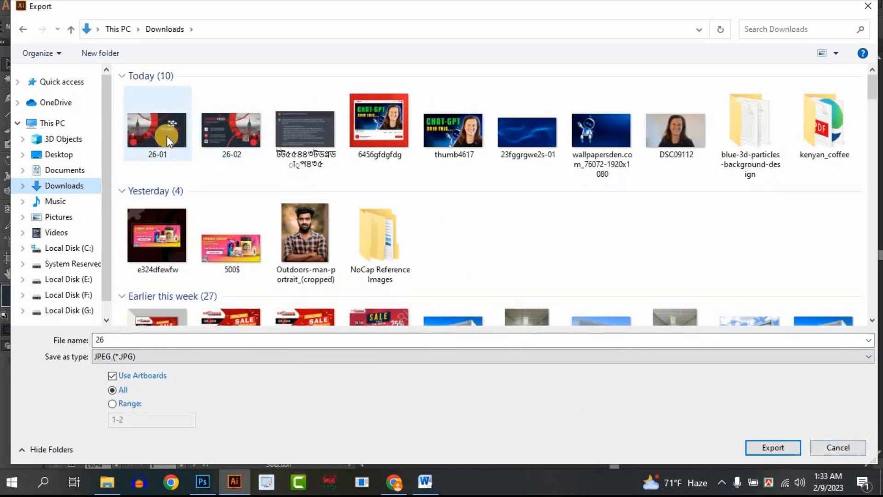
{"action": "left_click", "coordinate": [214, 136]}
{"action": "left_click", "coordinate": [192, 140]}
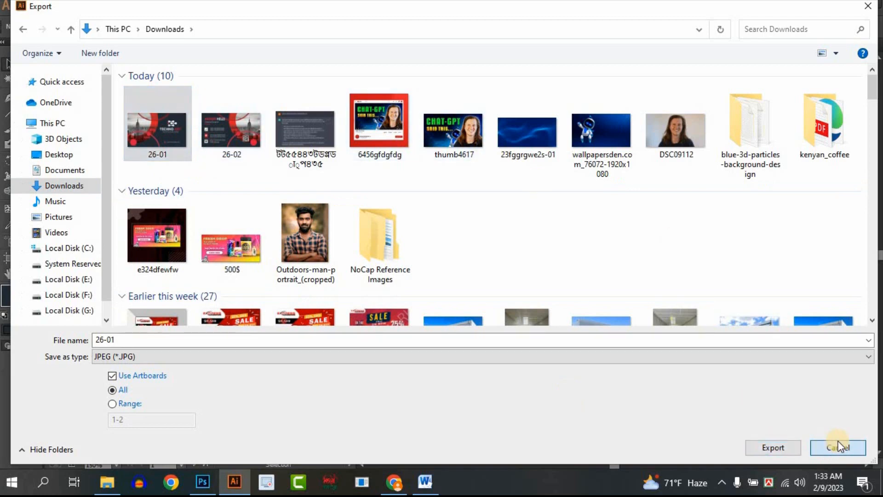
{"action": "left_click", "coordinate": [837, 447]}
{"action": "left_click", "coordinate": [204, 480]}
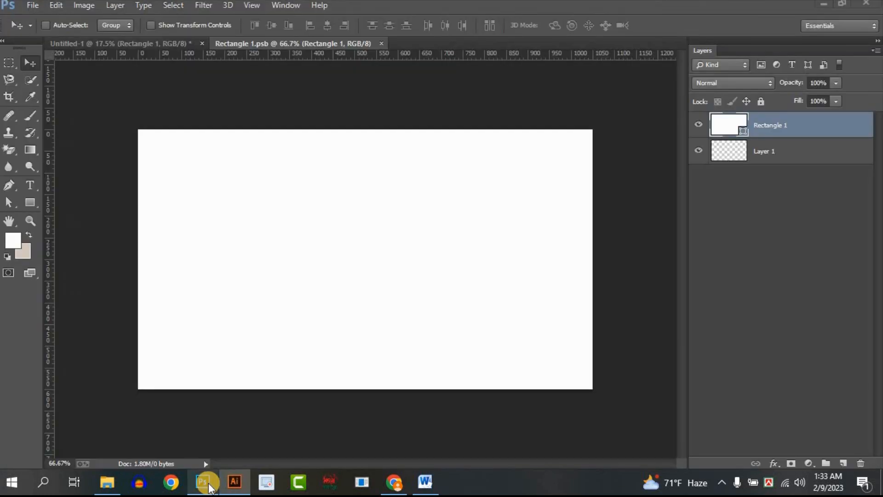
Step: Open the front card design image 26-01 from the Downloads folder
{"action": "left_click", "coordinate": [32, 6]}
{"action": "left_click", "coordinate": [33, 5]}
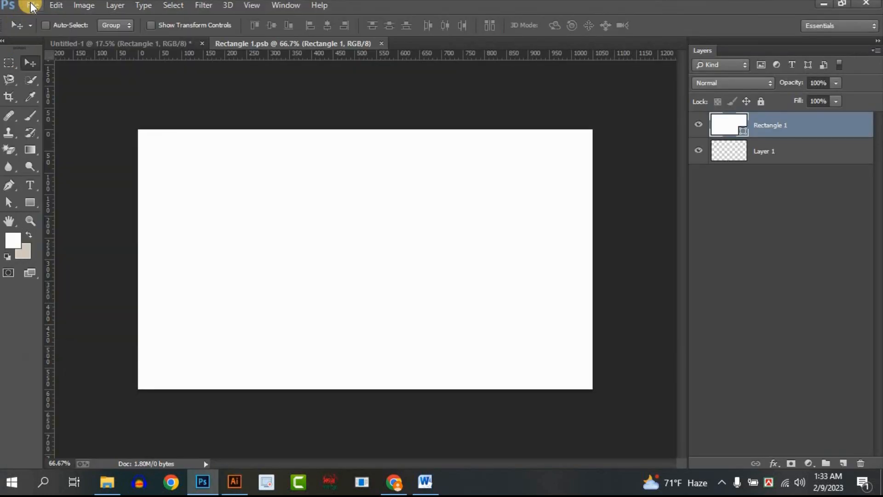
{"action": "left_click", "coordinate": [32, 5]}
{"action": "left_click", "coordinate": [43, 30]}
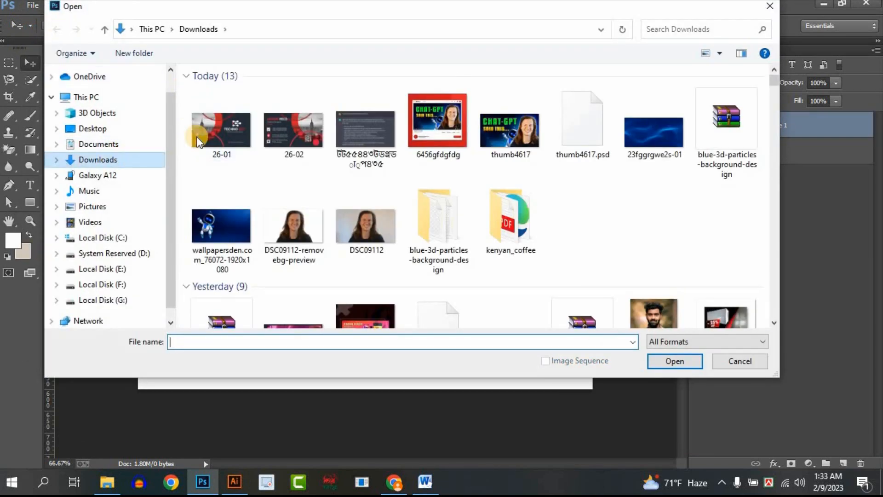
{"action": "left_click", "coordinate": [226, 133]}
{"action": "left_click", "coordinate": [674, 362]}
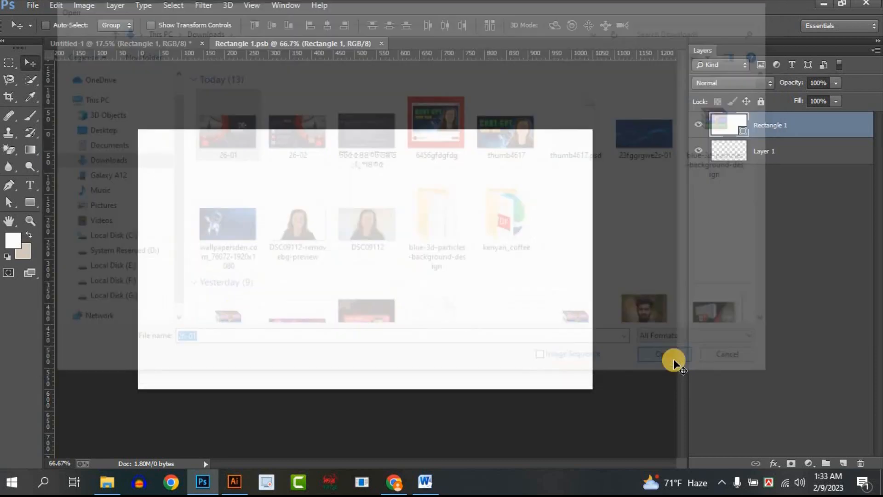
Step: Copy the 26-01 artwork into Rectangle 1.psb and align it to cover the whole canvas
{"action": "left_click_drag", "start_coordinate": [334, 186], "coordinate": [528, 367]}
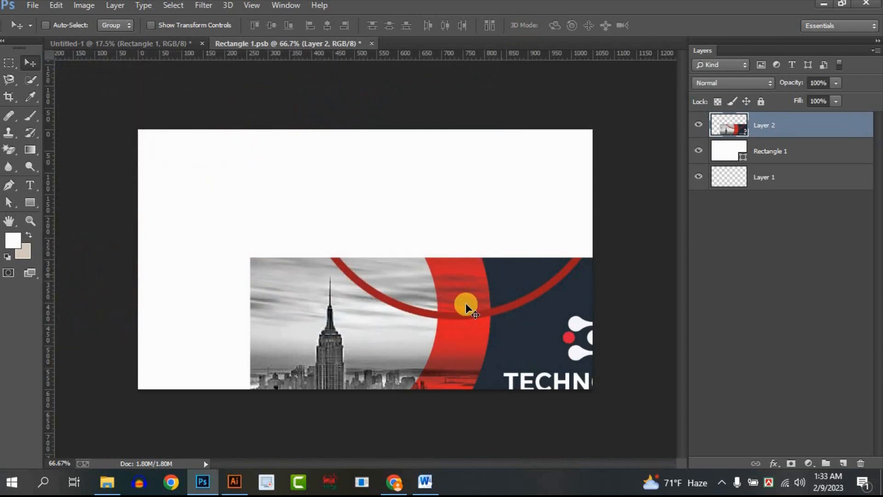
{"action": "left_click_drag", "start_coordinate": [465, 302], "coordinate": [399, 188]}
{"action": "left_click_drag", "start_coordinate": [426, 219], "coordinate": [382, 209]}
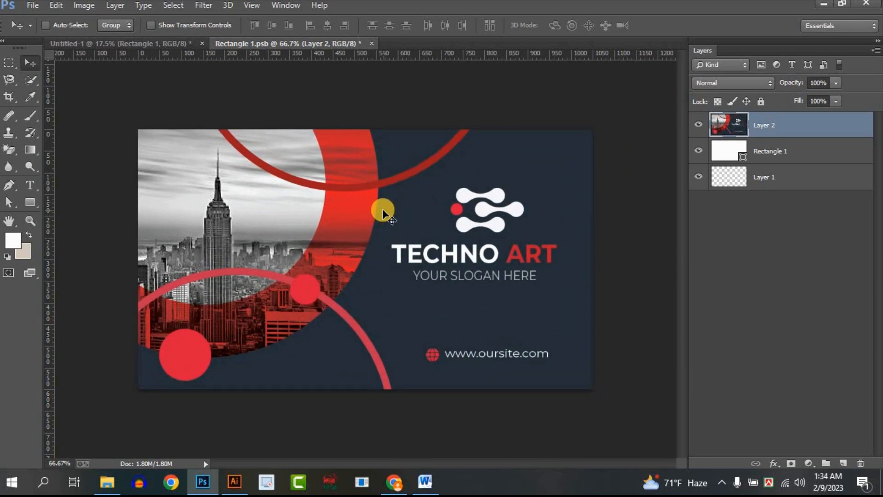
Step: Save Rectangle 1.psb to update the upper card in the mockup, then close the smart object document
{"action": "key", "text": "ctrl+s"}
{"action": "left_click", "coordinate": [160, 47]}
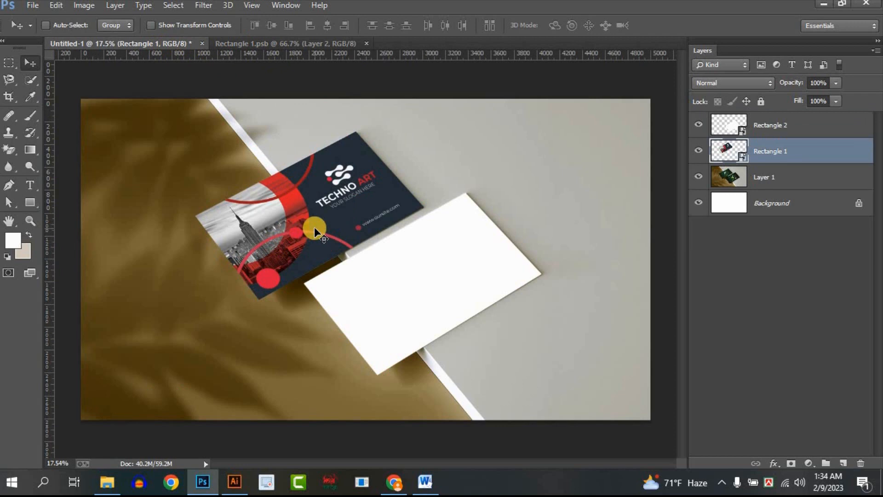
{"action": "left_click", "coordinate": [278, 46]}
{"action": "left_click", "coordinate": [367, 43]}
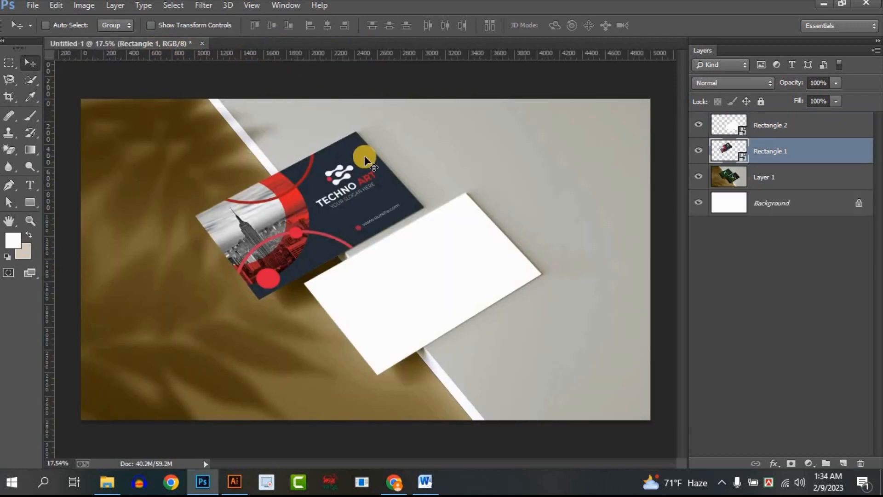
Step: Open the contents of the Rectangle 2 smart object and dock its floating document window beside Untitled-1
{"action": "left_click", "coordinate": [745, 131]}
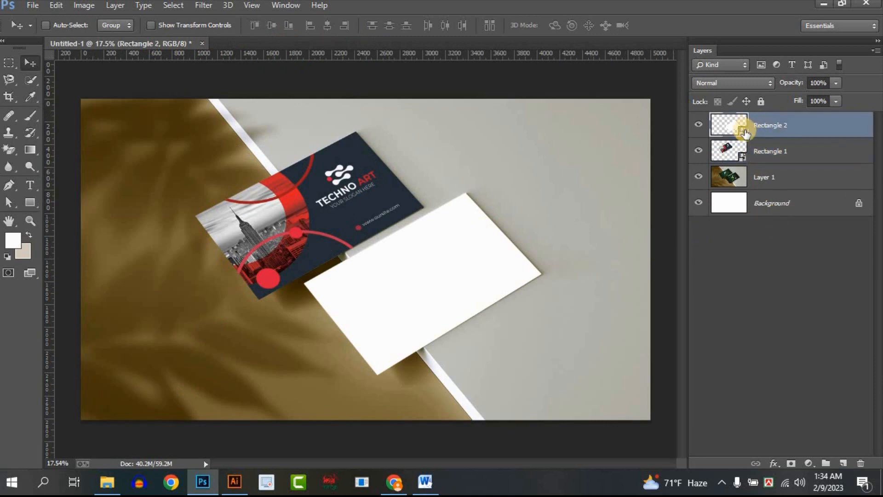
{"action": "double_click", "coordinate": [741, 129]}
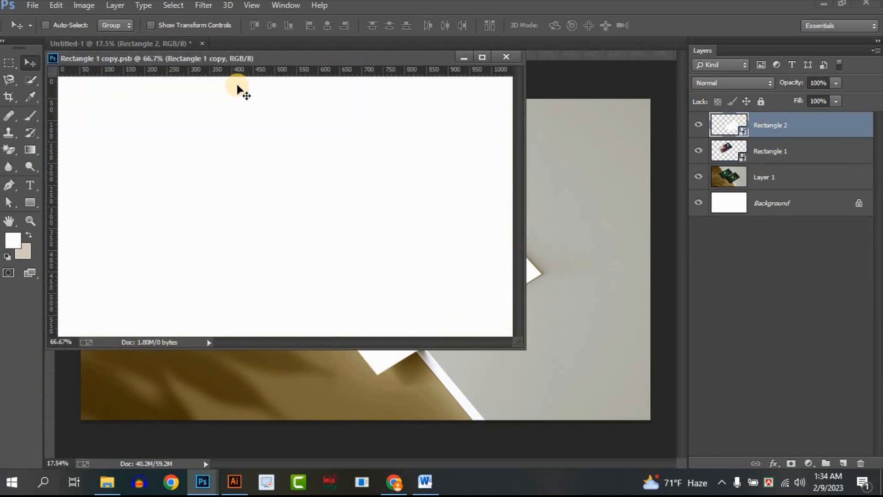
{"action": "left_click_drag", "start_coordinate": [269, 63], "coordinate": [355, 48]}
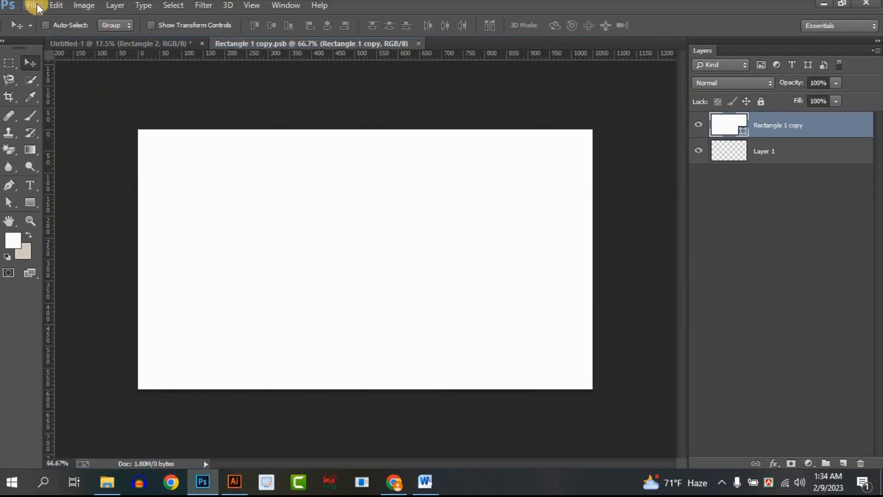
Step: Open 26-02 from Downloads, copy its artwork into Rectangle 1 copy.psb aligned to the canvas, and close the source image
{"action": "left_click", "coordinate": [36, 4]}
{"action": "left_click", "coordinate": [51, 36]}
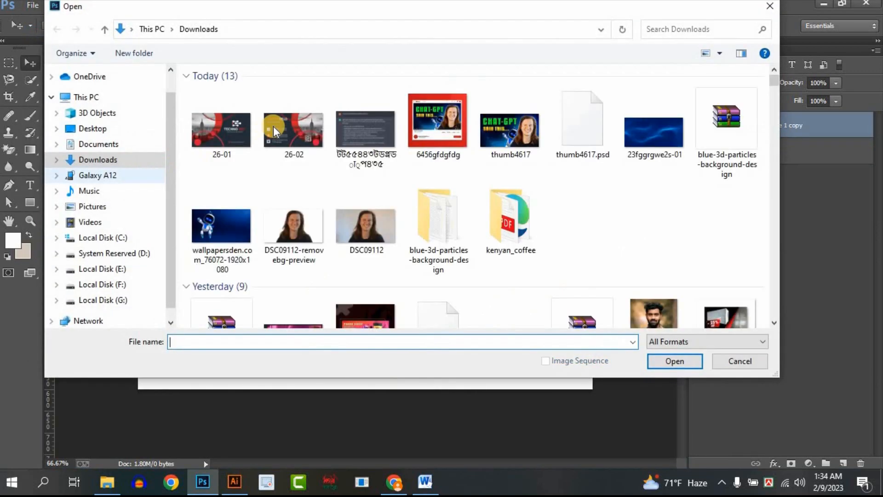
{"action": "double_click", "coordinate": [284, 124]}
{"action": "left_click_drag", "start_coordinate": [291, 178], "coordinate": [542, 320]}
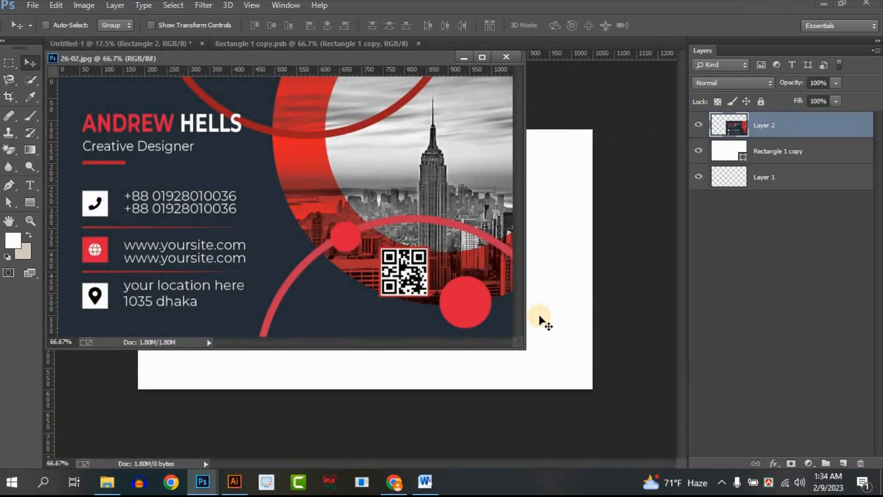
{"action": "left_click", "coordinate": [505, 57]}
{"action": "left_click_drag", "start_coordinate": [479, 300], "coordinate": [299, 220]}
Step: Save Rectangle 1 copy.psb to update the lower card and return to the Untitled-1 mockup
{"action": "key", "text": "ctrl+s"}
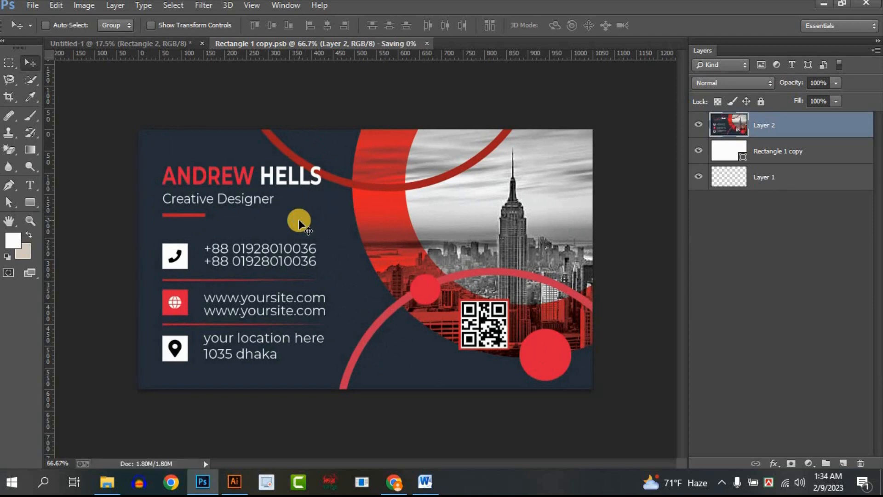
{"action": "left_click", "coordinate": [28, 6]}
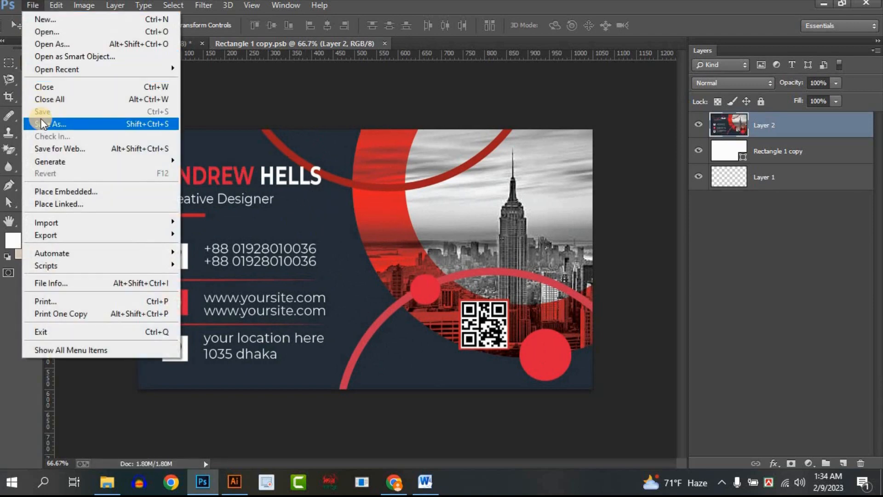
{"action": "left_click", "coordinate": [349, 179]}
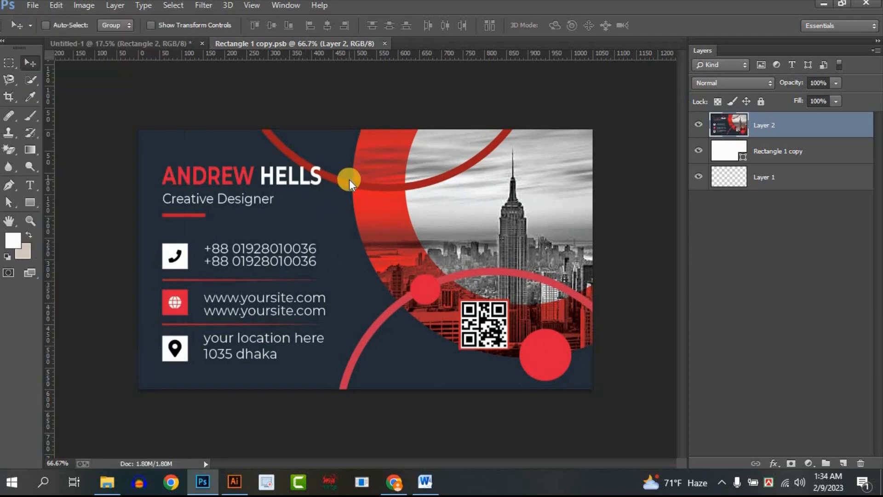
{"action": "left_click", "coordinate": [160, 46]}
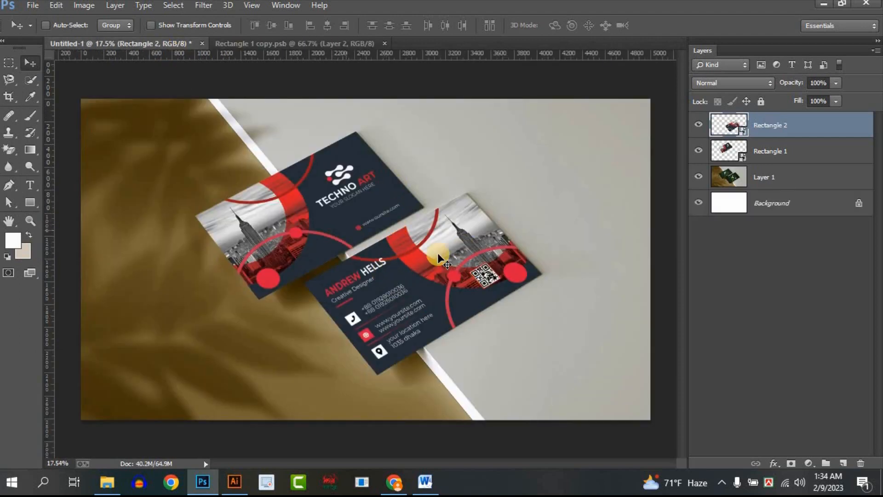
{"action": "scroll", "coordinate": [437, 259], "scroll_direction": "down", "scroll_amount": 2}
{"action": "scroll", "coordinate": [291, 269], "scroll_direction": "up", "scroll_amount": 3}
{"action": "scroll", "coordinate": [305, 269], "scroll_direction": "down", "scroll_amount": 1}
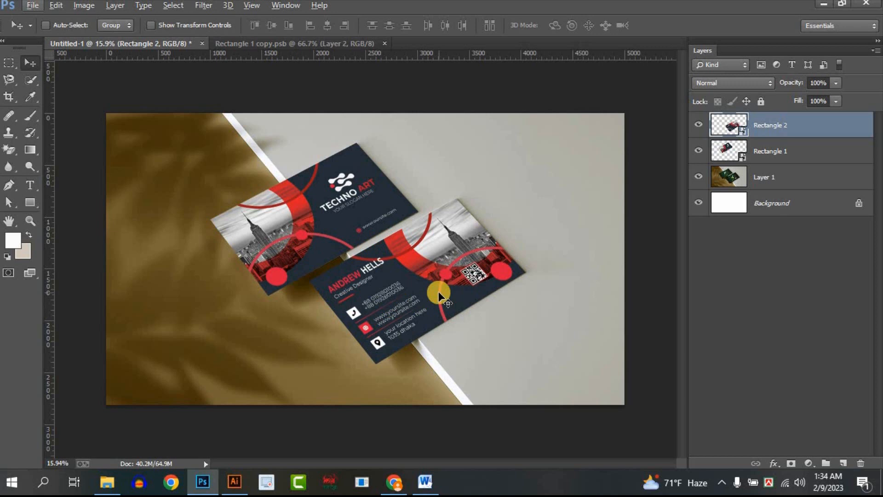
{"action": "left_click", "coordinate": [26, 6]}
{"action": "left_click", "coordinate": [39, 123]}
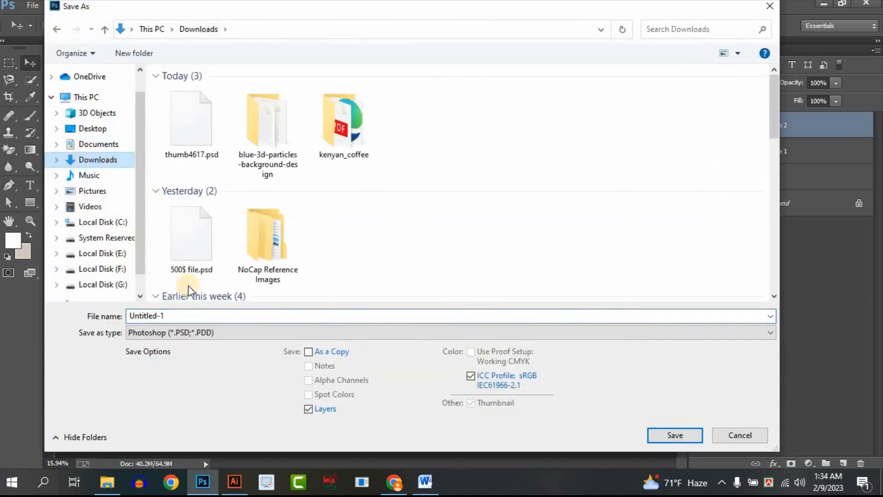
{"action": "left_click", "coordinate": [148, 333]}
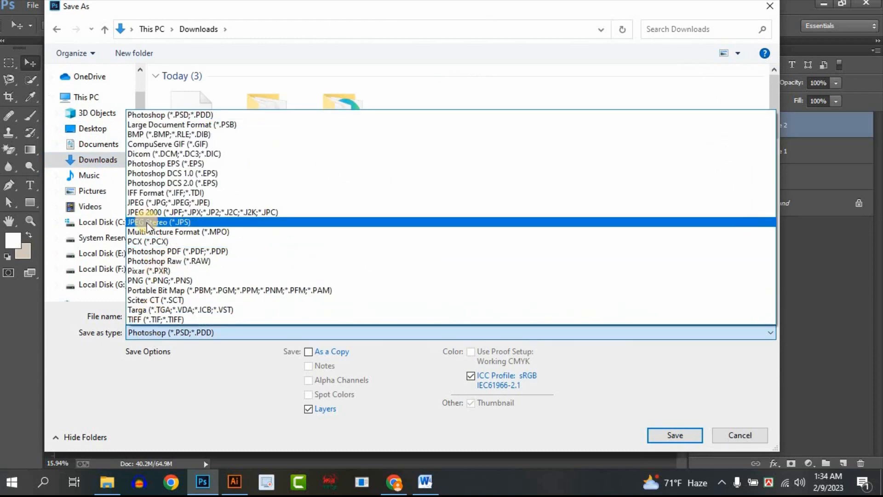
{"action": "left_click", "coordinate": [147, 203]}
{"action": "double_click", "coordinate": [168, 314]}
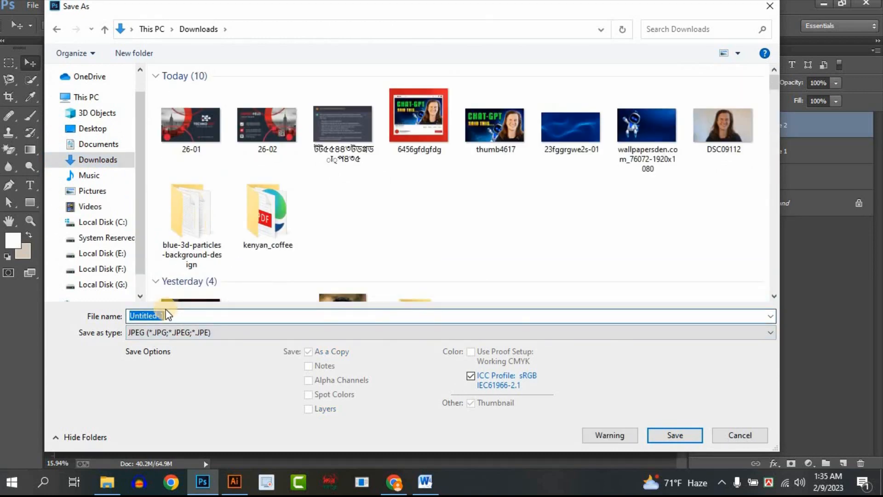
{"action": "type", "text": "dgdgdgdfg"}
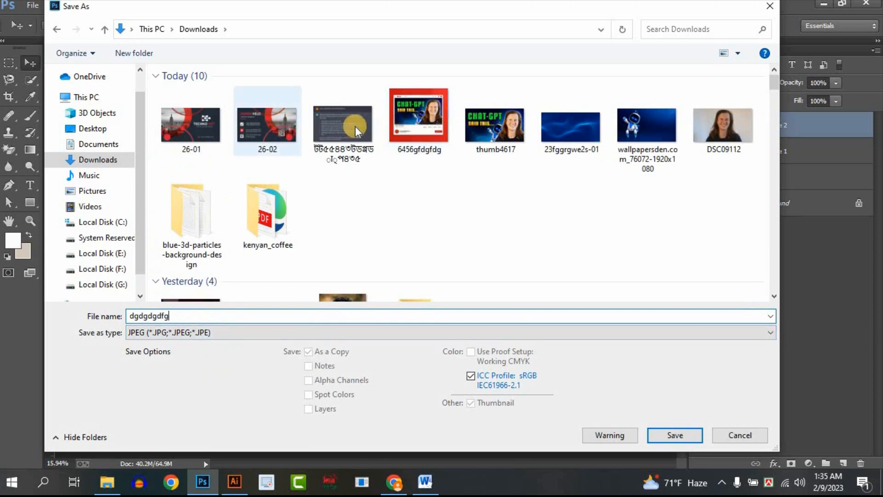
{"action": "left_click", "coordinate": [424, 109]}
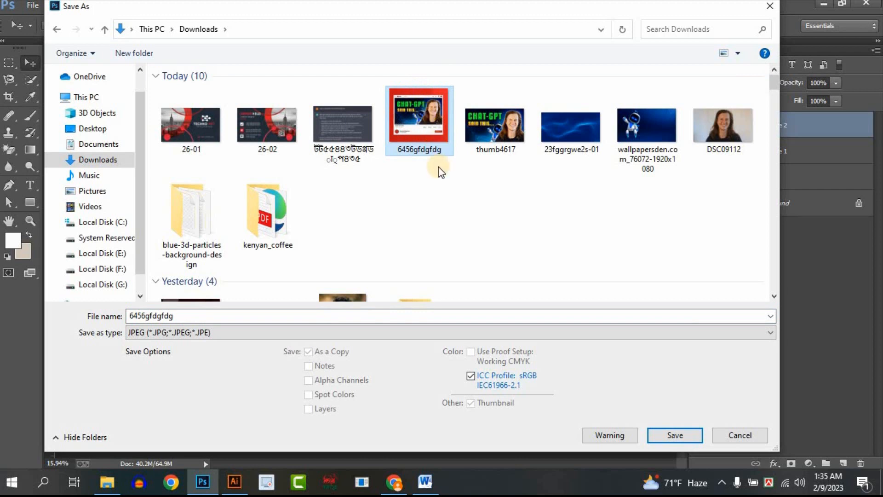
{"action": "left_click", "coordinate": [483, 128]}
{"action": "left_click", "coordinate": [434, 123]}
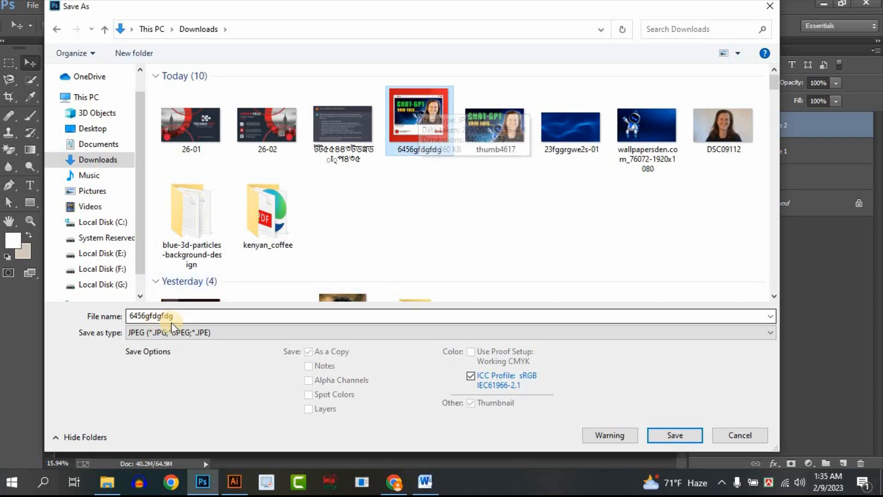
{"action": "left_click", "coordinate": [734, 435]}
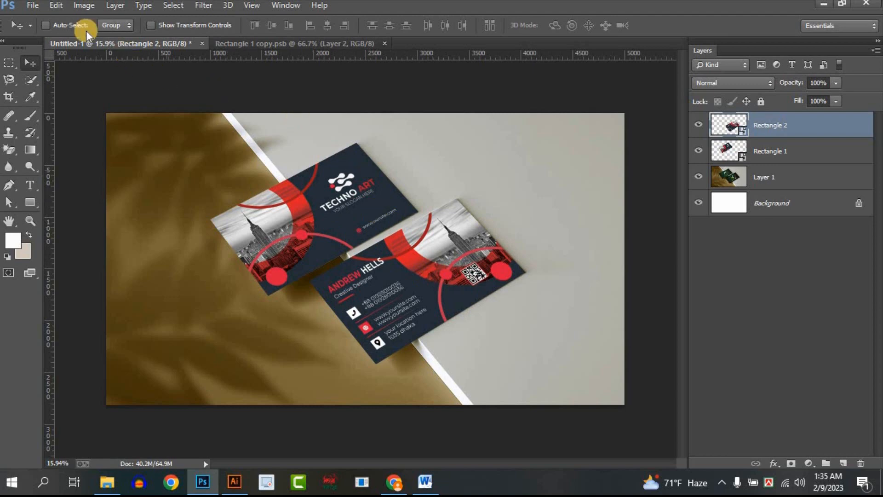
Step: Save the mockup in Downloads as project - 1 in Photoshop format with layers, and close both open documents
{"action": "left_click", "coordinate": [26, 7]}
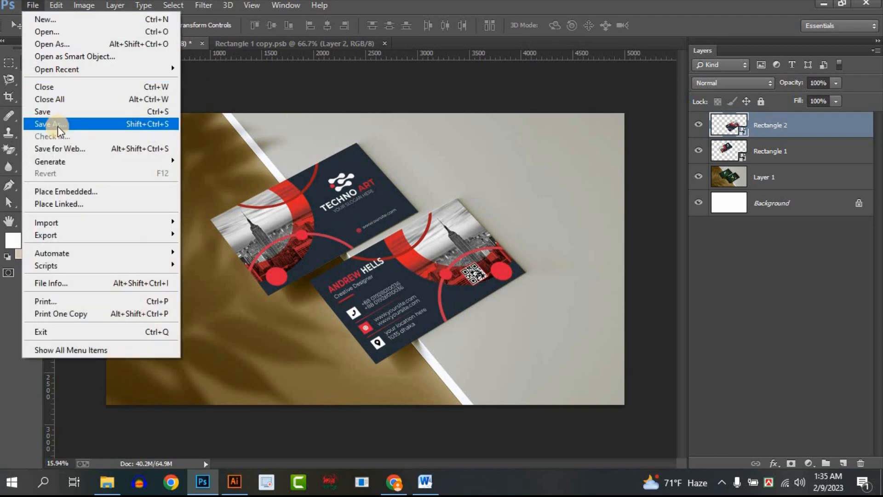
{"action": "left_click", "coordinate": [69, 123]}
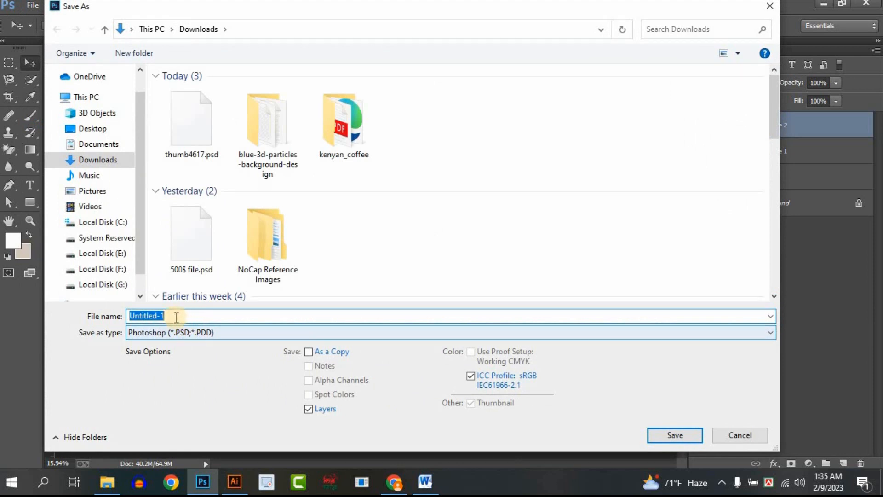
{"action": "left_click_drag", "start_coordinate": [175, 316], "coordinate": [108, 318]}
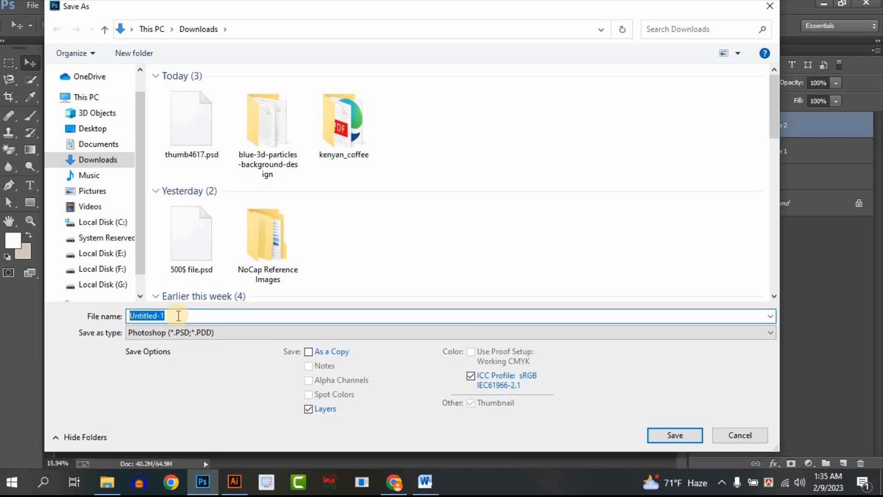
{"action": "type", "text": "project - 1"}
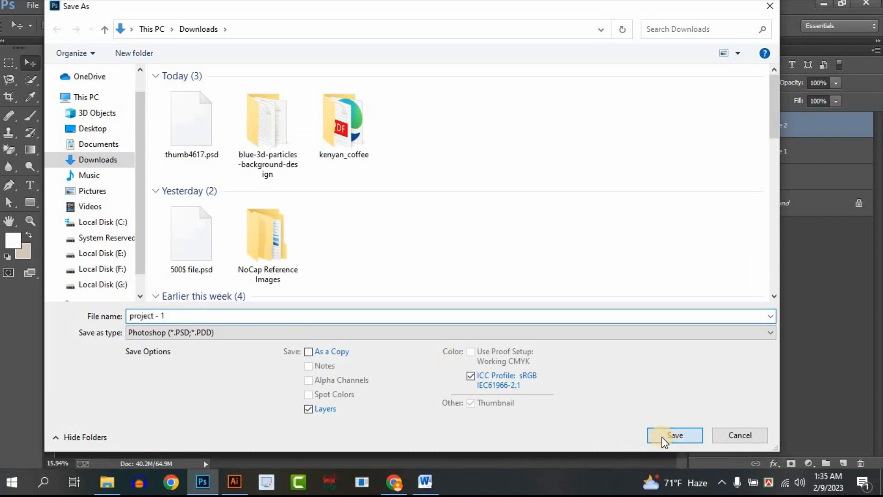
{"action": "left_click", "coordinate": [661, 436]}
{"action": "left_click", "coordinate": [583, 138]}
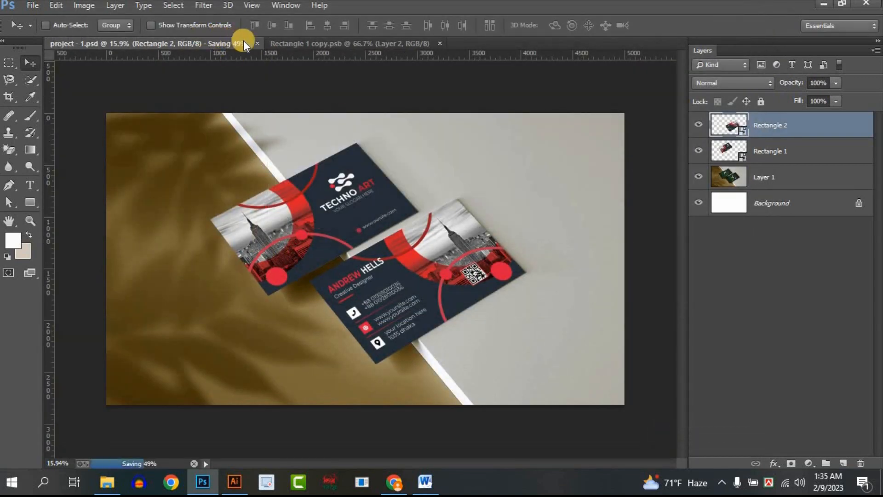
{"action": "left_click", "coordinate": [212, 43]}
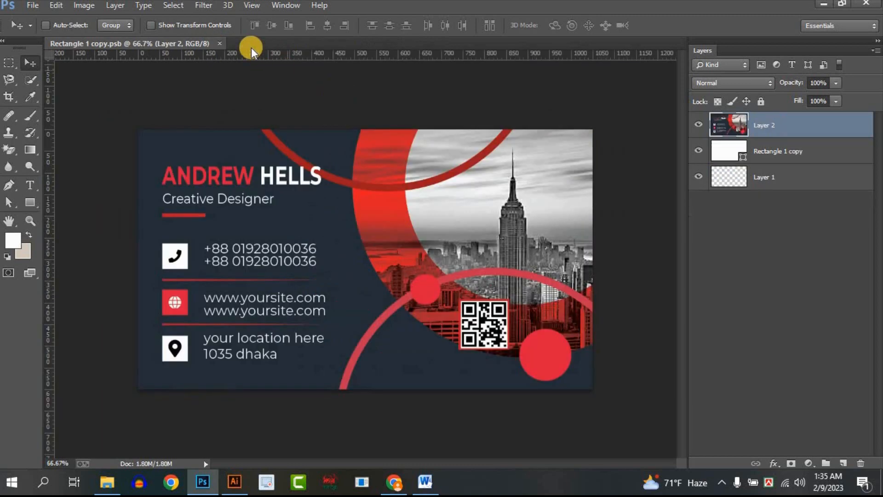
{"action": "left_click", "coordinate": [219, 41]}
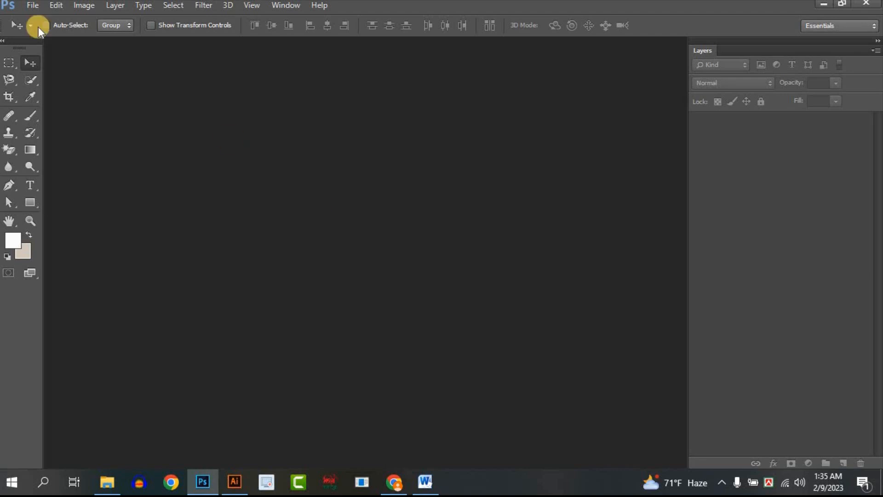
Step: Reopen project - 1.psd from Downloads and dock its floating document window
{"action": "left_click", "coordinate": [33, 7]}
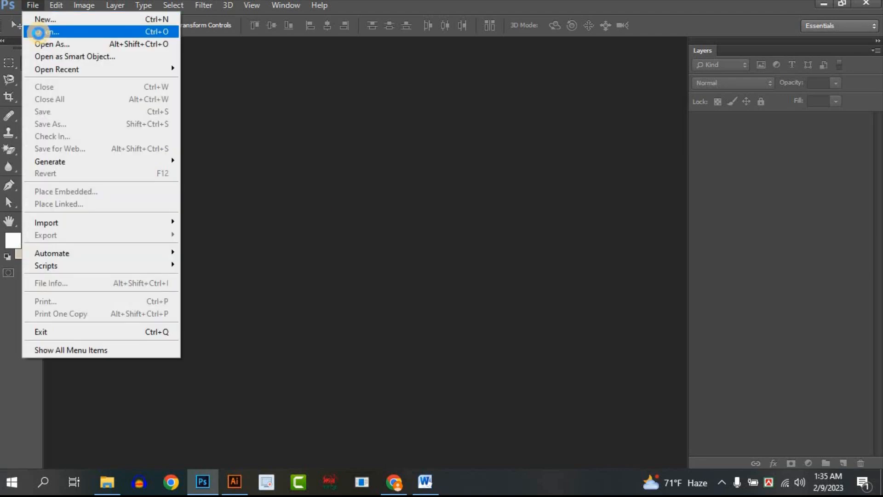
{"action": "left_click", "coordinate": [38, 33]}
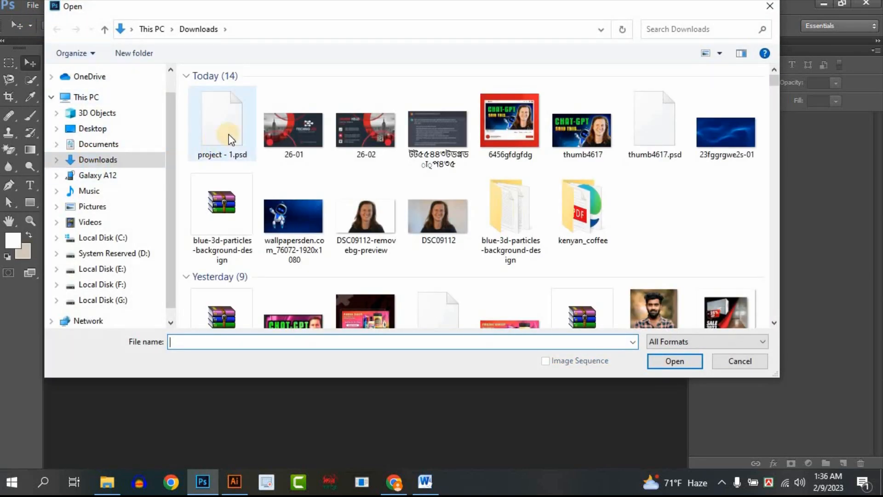
{"action": "left_click", "coordinate": [231, 139]}
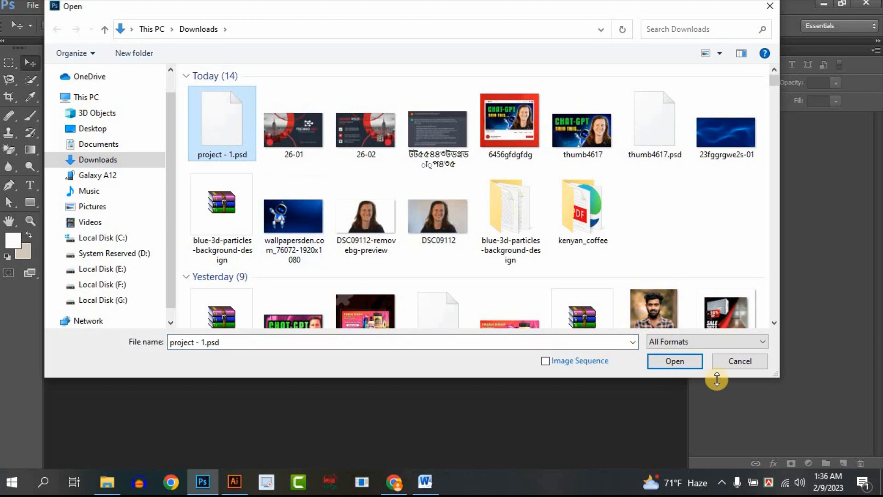
{"action": "left_click", "coordinate": [683, 362]}
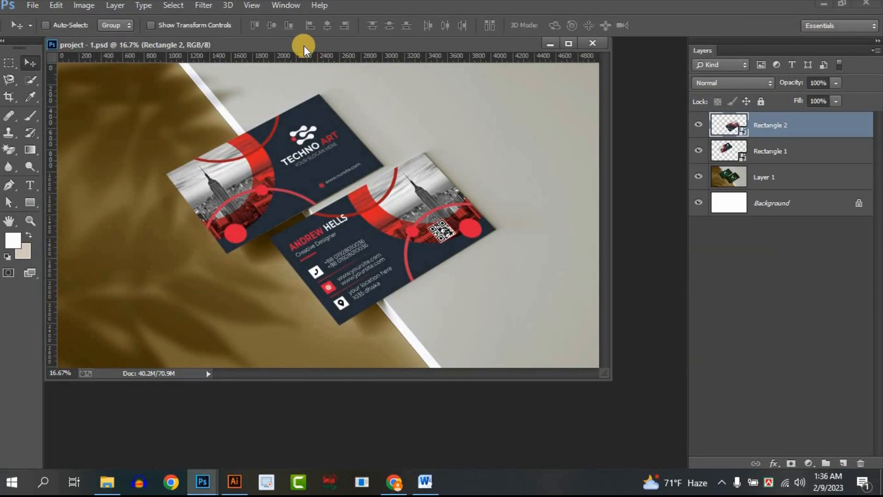
{"action": "left_click_drag", "start_coordinate": [304, 45], "coordinate": [351, 45]}
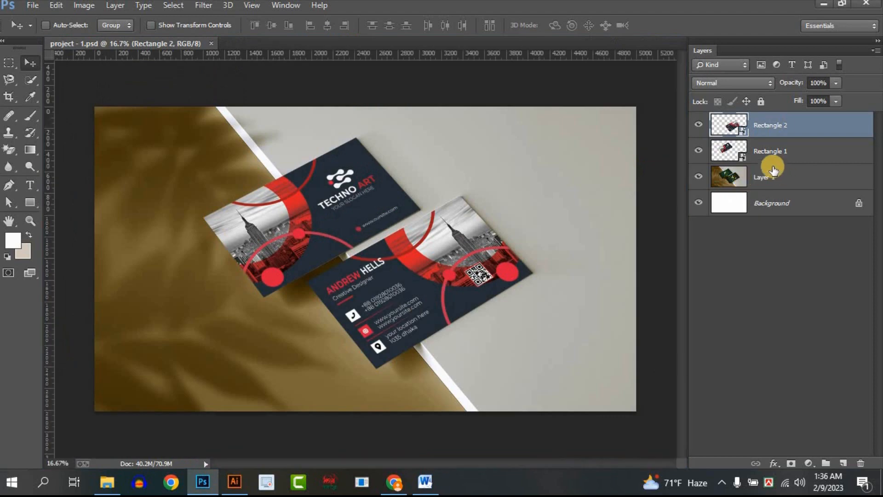
Step: Inspect the contents of the Rectangle 2 smart object in project - 1.psd, then close the mockup and the smart object document
{"action": "double_click", "coordinate": [742, 130]}
{"action": "left_click_drag", "start_coordinate": [349, 56], "coordinate": [376, 48]}
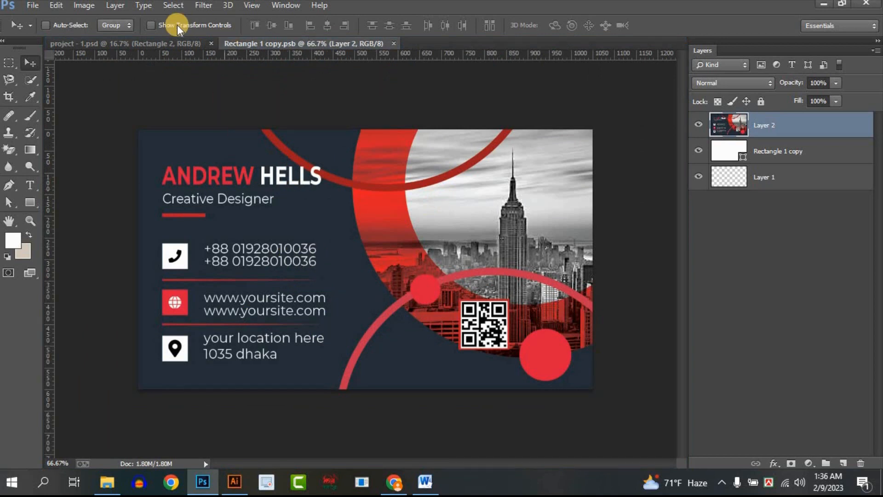
{"action": "left_click", "coordinate": [173, 42]}
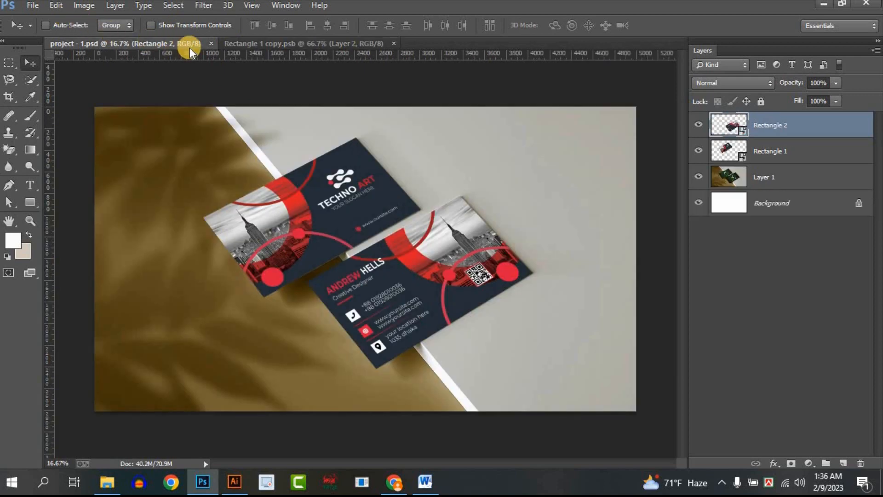
{"action": "left_click", "coordinate": [211, 43]}
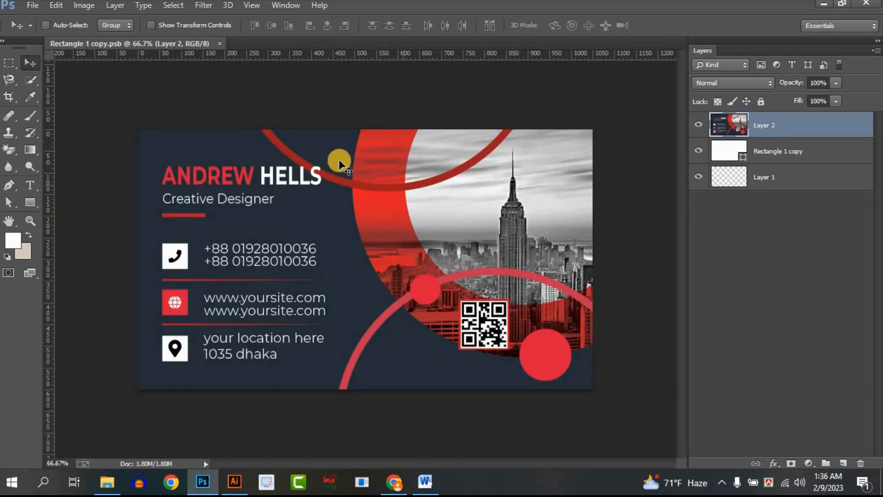
{"action": "left_click", "coordinate": [220, 43]}
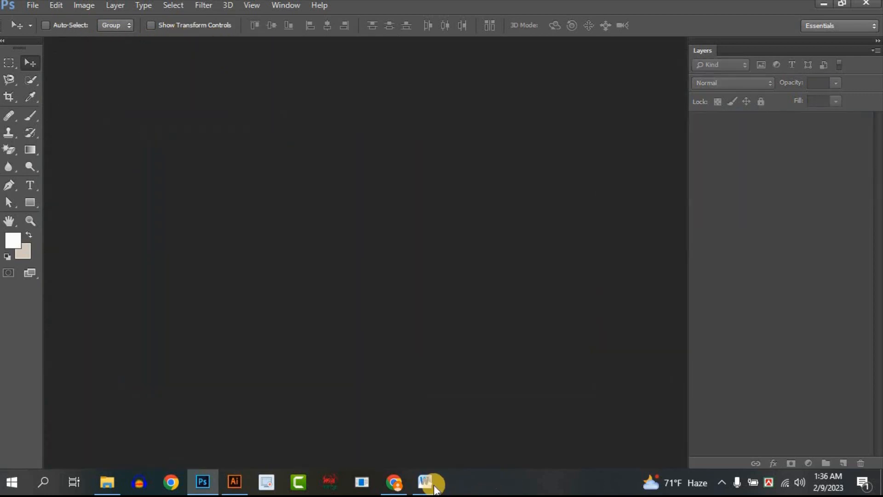
Step: Switch to Chrome and preview the Mckups image of a hand-held business card in the business card mockup design results
{"action": "left_click", "coordinate": [395, 482]}
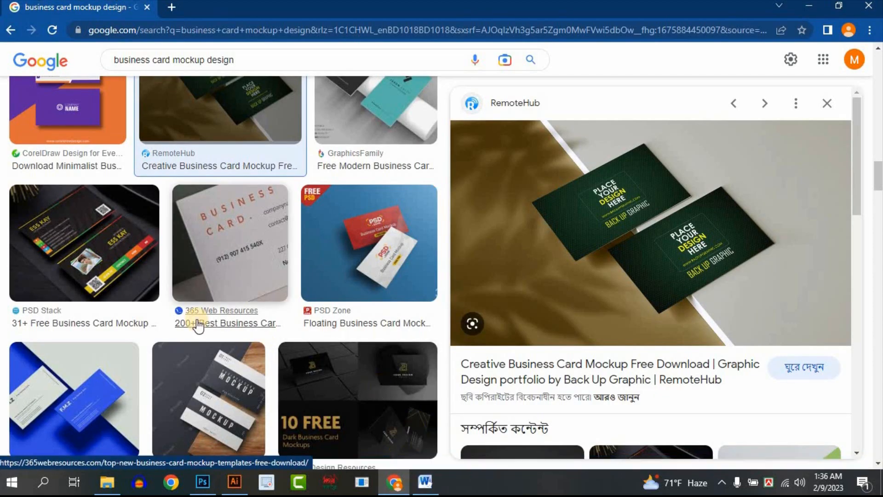
{"action": "scroll", "coordinate": [197, 325], "scroll_direction": "up", "scroll_amount": 1}
{"action": "scroll", "coordinate": [198, 324], "scroll_direction": "up", "scroll_amount": 6}
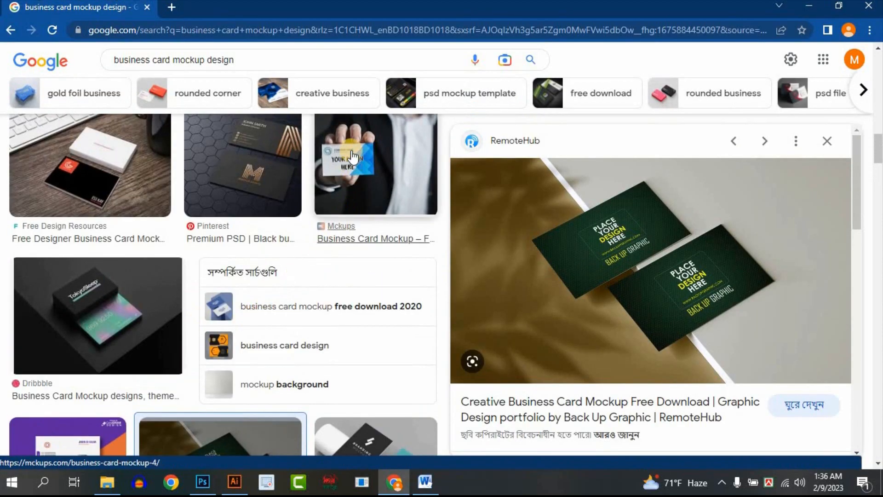
{"action": "left_click", "coordinate": [355, 150]}
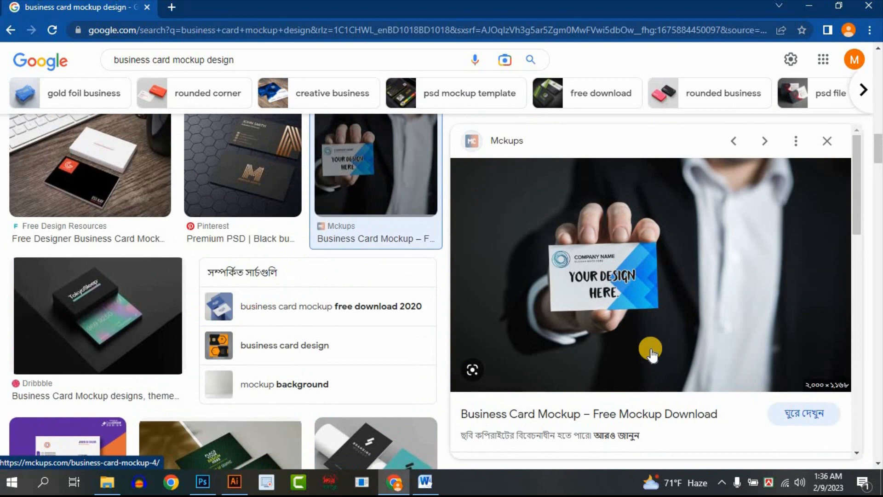
Step: Look through the related business card mockup images listed under the Mckups preview
{"action": "scroll", "coordinate": [653, 265], "scroll_direction": "down", "scroll_amount": 3}
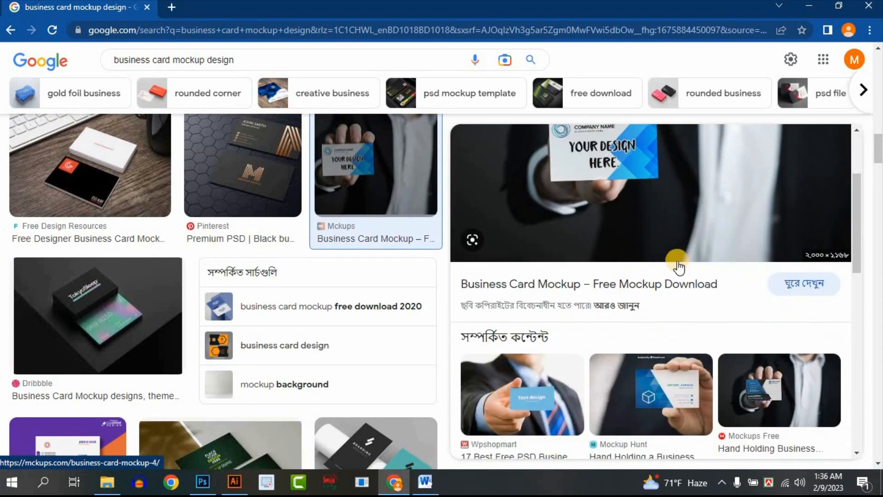
{"action": "scroll", "coordinate": [679, 260], "scroll_direction": "down", "scroll_amount": 3}
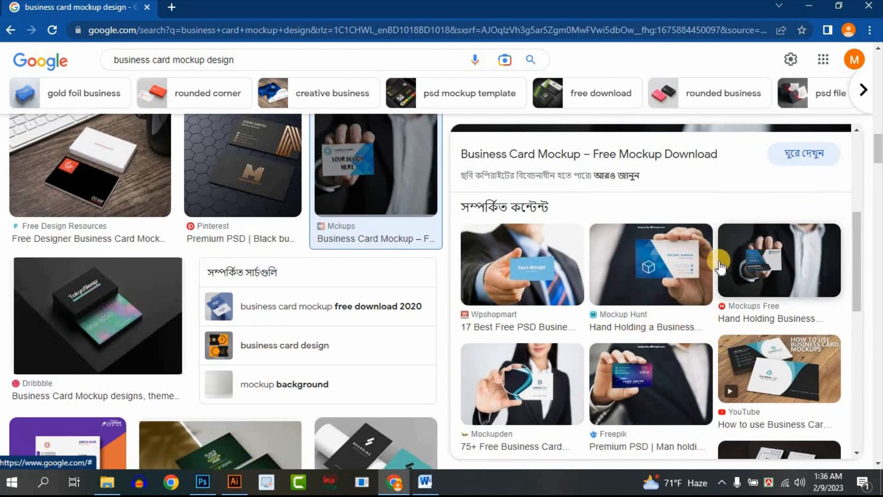
{"action": "scroll", "coordinate": [677, 280], "scroll_direction": "up", "scroll_amount": 4}
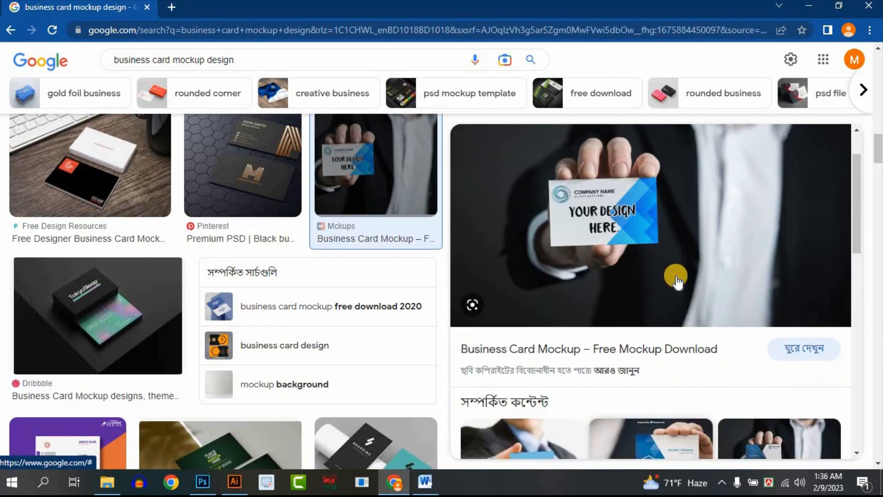
{"action": "scroll", "coordinate": [676, 278], "scroll_direction": "down", "scroll_amount": 5}
{"action": "scroll", "coordinate": [680, 271], "scroll_direction": "down", "scroll_amount": 3}
{"action": "scroll", "coordinate": [679, 272], "scroll_direction": "down", "scroll_amount": 3}
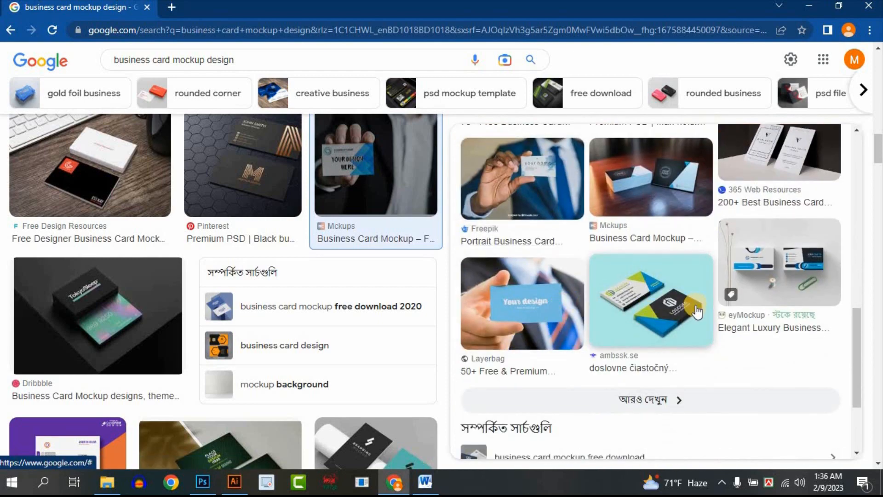
{"action": "scroll", "coordinate": [667, 285], "scroll_direction": "up", "scroll_amount": 4}
{"action": "scroll", "coordinate": [757, 260], "scroll_direction": "up", "scroll_amount": 10}
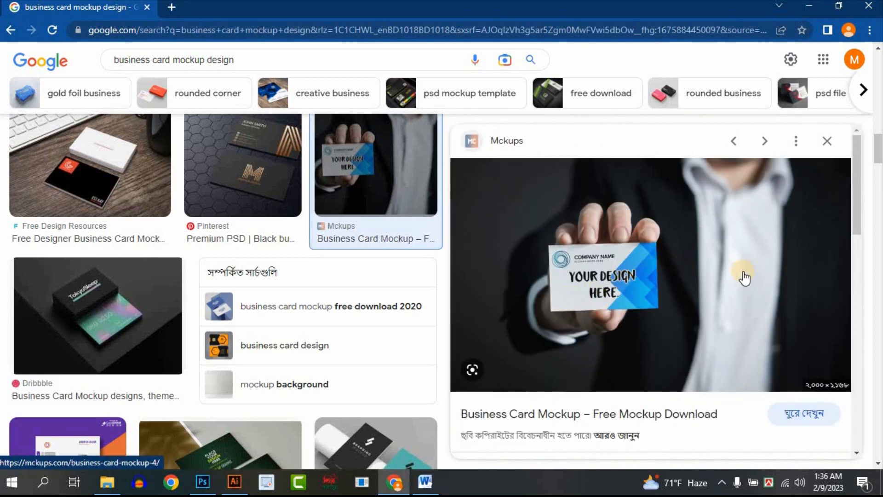
Step: Copy the Mckups image of the hand-held business card and switch to Photoshop
{"action": "right_click", "coordinate": [628, 225]}
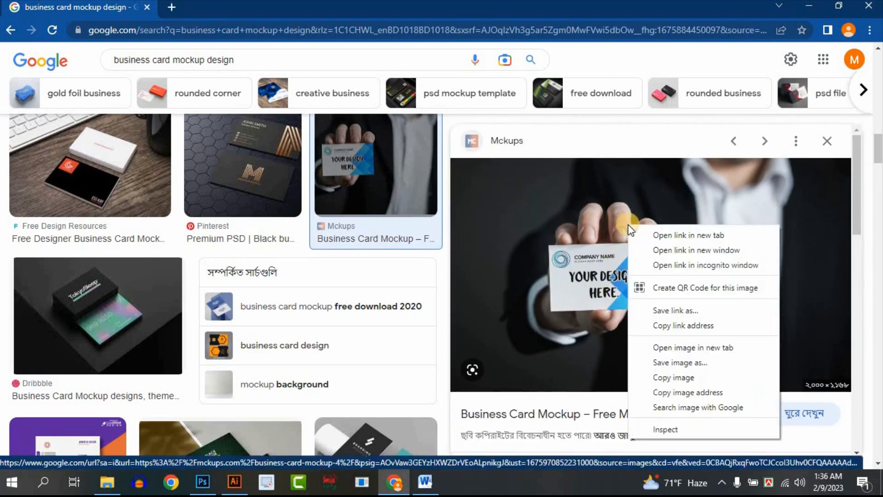
{"action": "left_click", "coordinate": [672, 376]}
{"action": "left_click", "coordinate": [203, 483]}
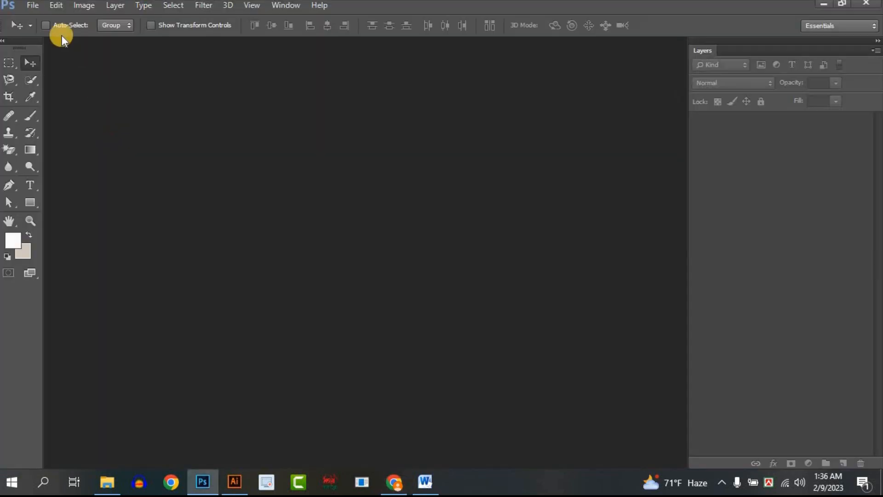
Step: Create a new 2000 × 1168 px document, dock its window, and paste the copied card image into it
{"action": "left_click", "coordinate": [30, 7]}
{"action": "left_click", "coordinate": [48, 21]}
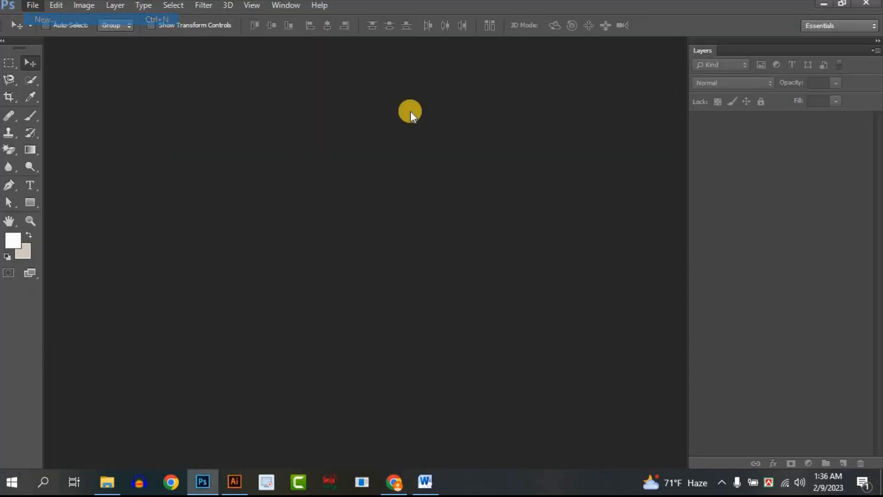
{"action": "left_click", "coordinate": [492, 134]}
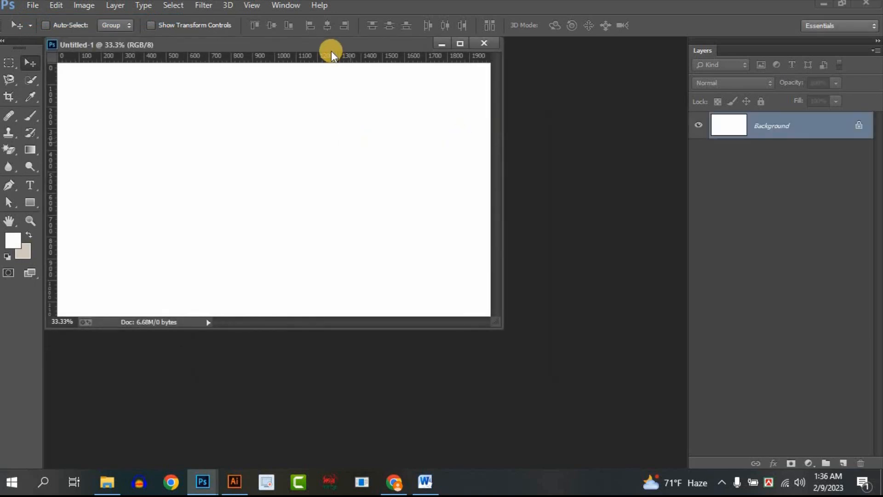
{"action": "left_click_drag", "start_coordinate": [335, 44], "coordinate": [353, 40]}
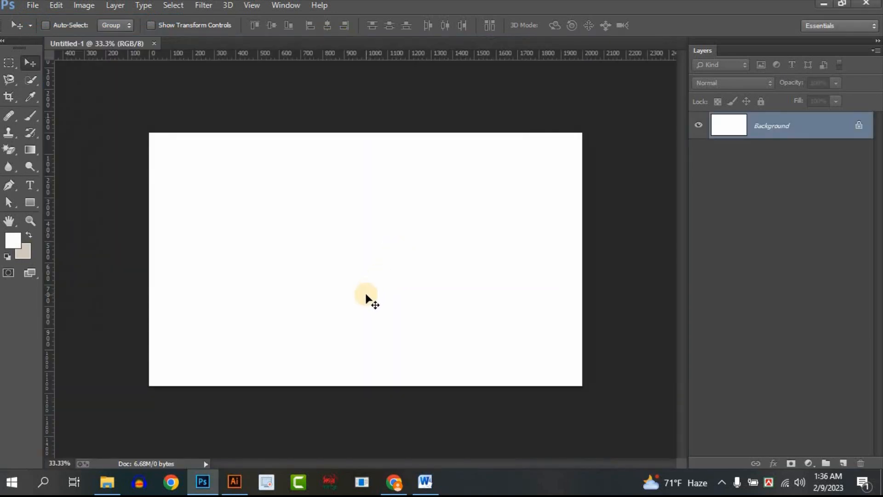
{"action": "key", "text": "ctrl+v"}
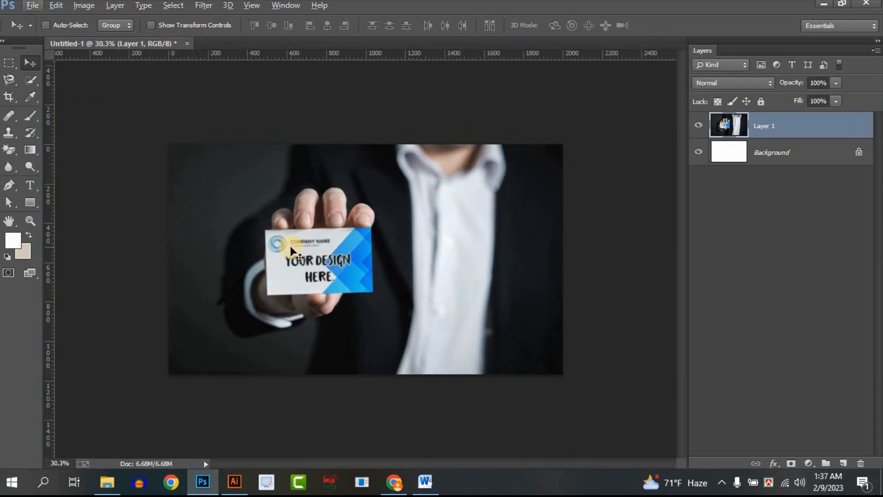
Step: Set the image resolution to 300 pixels/inch with resampling left on Automatic
{"action": "left_click", "coordinate": [90, 8]}
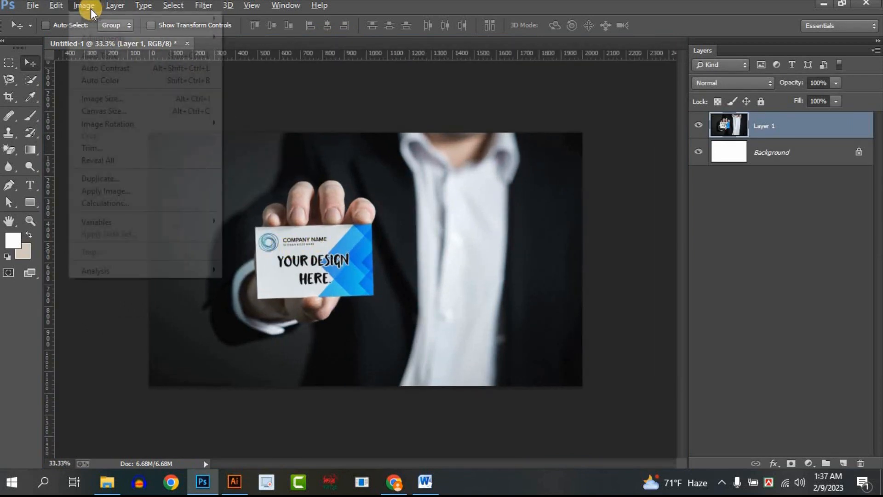
{"action": "left_click", "coordinate": [111, 98]}
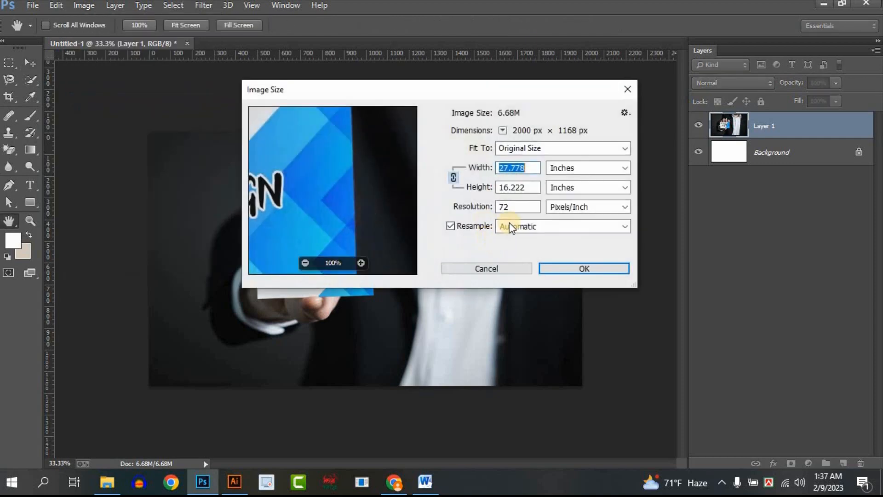
{"action": "left_click", "coordinate": [464, 207]}
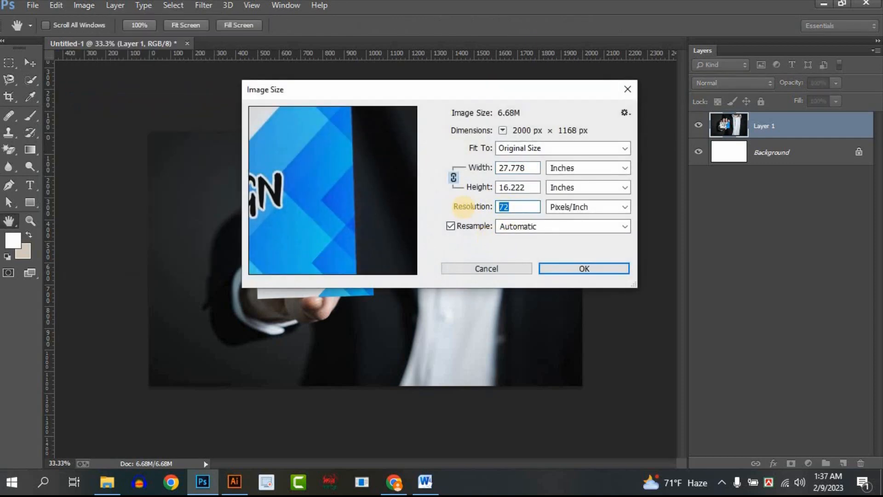
{"action": "type", "text": "300"}
{"action": "left_click", "coordinate": [589, 272]}
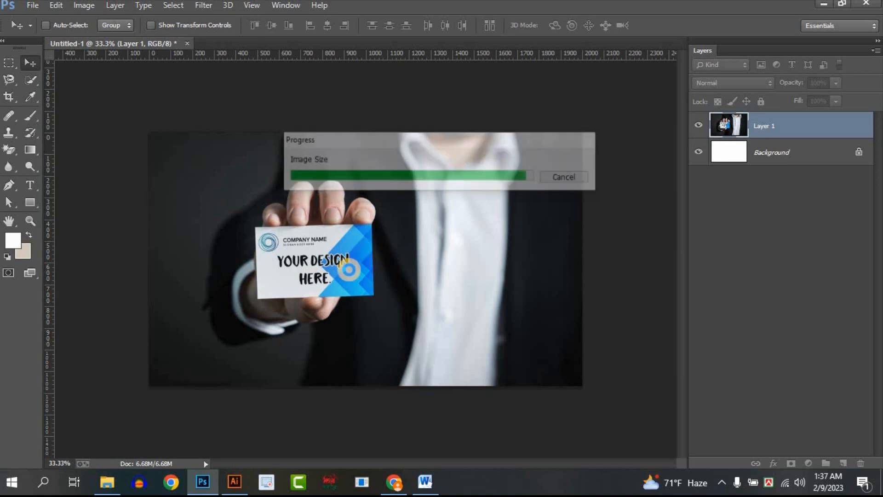
{"action": "scroll", "coordinate": [346, 291], "scroll_direction": "down", "scroll_amount": 3}
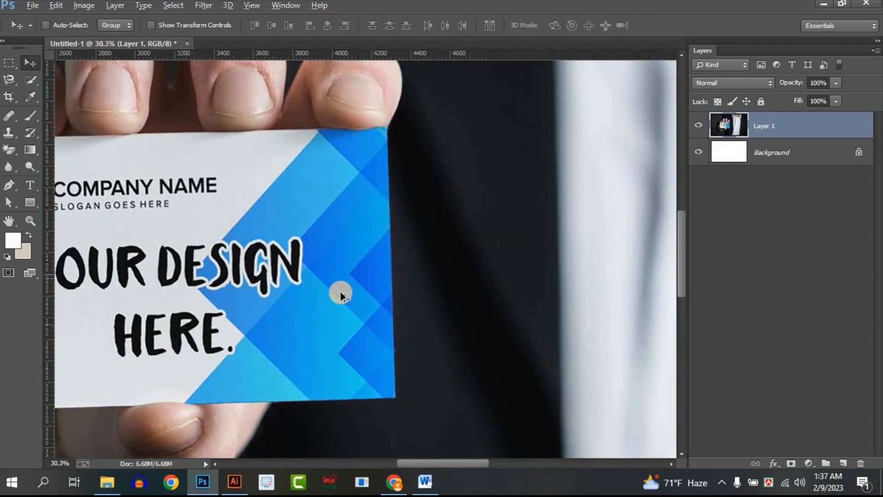
{"action": "scroll", "coordinate": [298, 245], "scroll_direction": "down", "scroll_amount": 4}
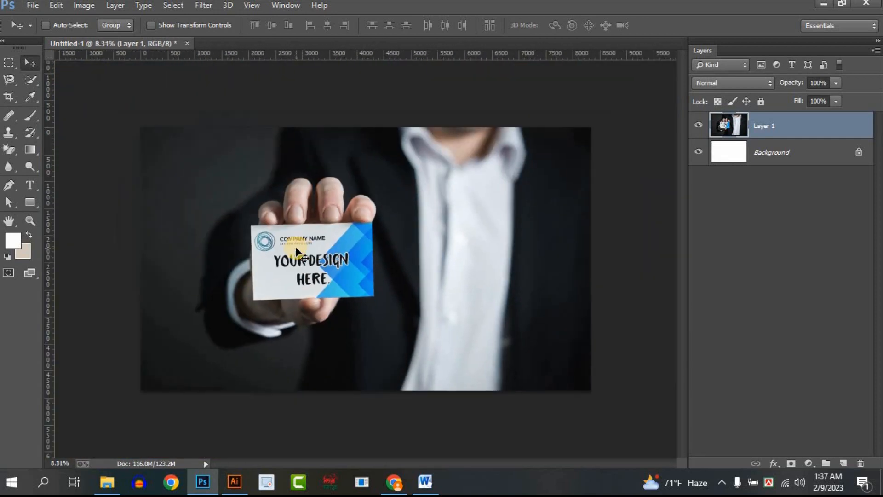
Step: Create a white rectangle shape 3.5 in wide and 2 in high from its center, and collapse the Properties panel
{"action": "left_click", "coordinate": [30, 206]}
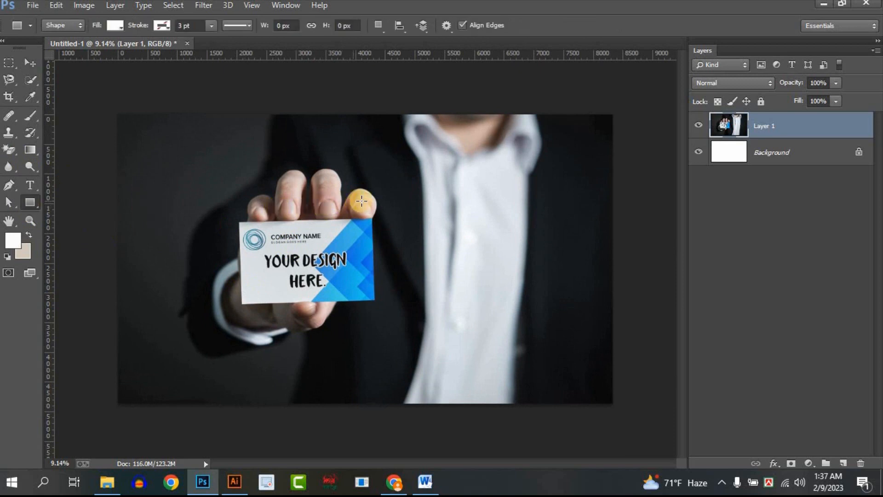
{"action": "left_click", "coordinate": [362, 207]}
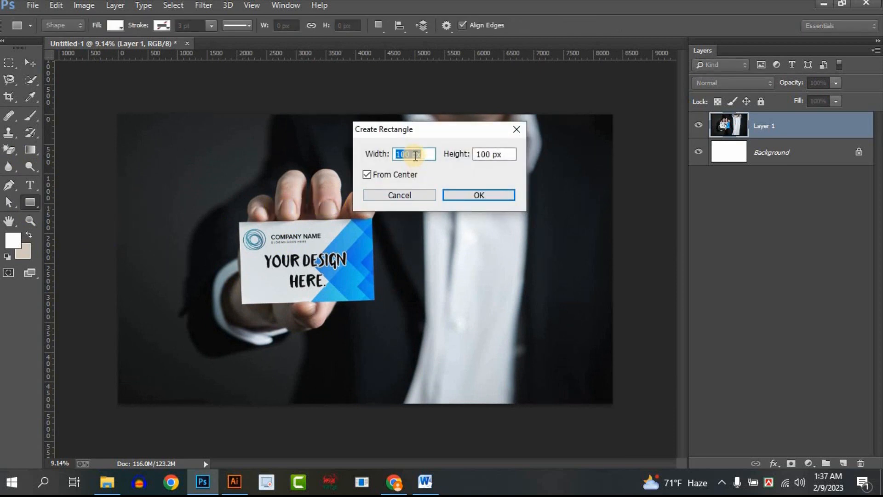
{"action": "type", "text": "3.5"}
{"action": "key", "text": "Tab"}
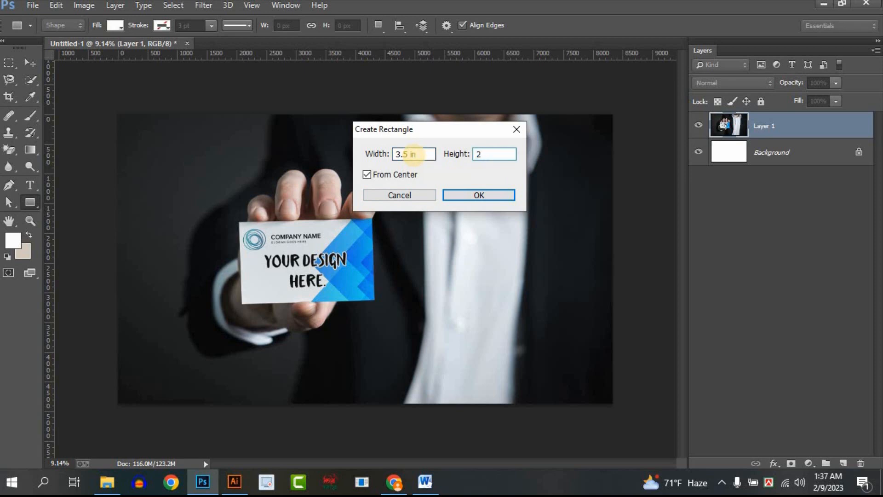
{"action": "left_click", "coordinate": [464, 197]}
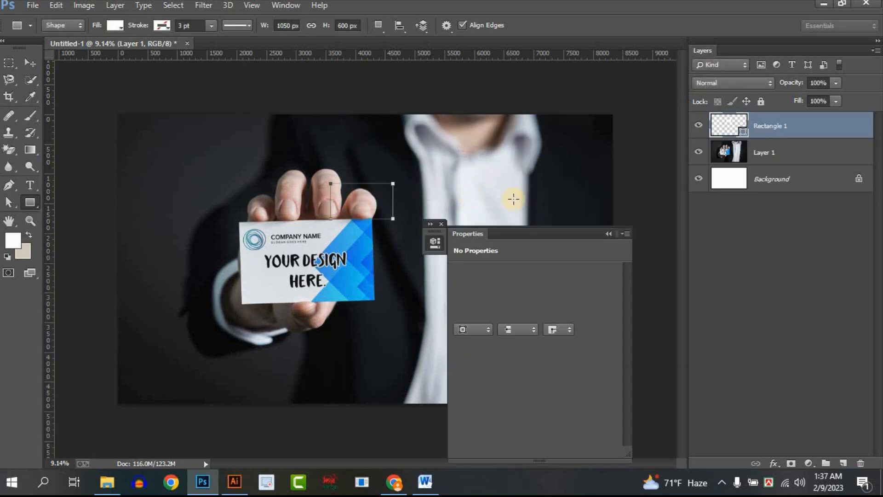
{"action": "left_click", "coordinate": [608, 234]}
Step: Move the white rectangle over the middle of the hand-held card and convert its layer to a smart object
{"action": "left_click", "coordinate": [30, 63]}
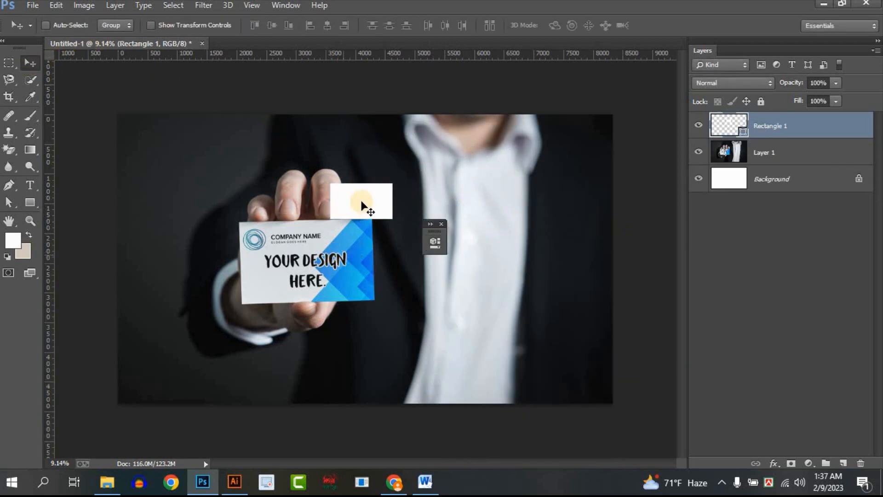
{"action": "left_click_drag", "start_coordinate": [365, 199], "coordinate": [301, 265]}
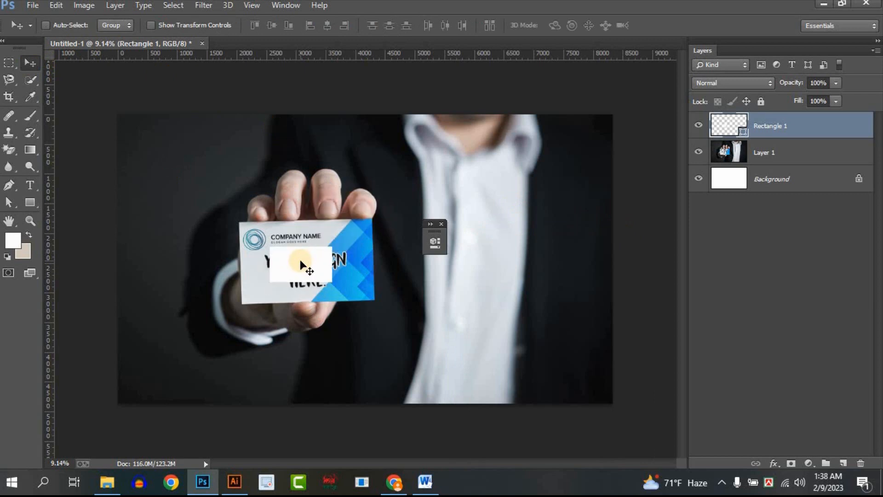
{"action": "scroll", "coordinate": [301, 266], "scroll_direction": "up", "scroll_amount": 3}
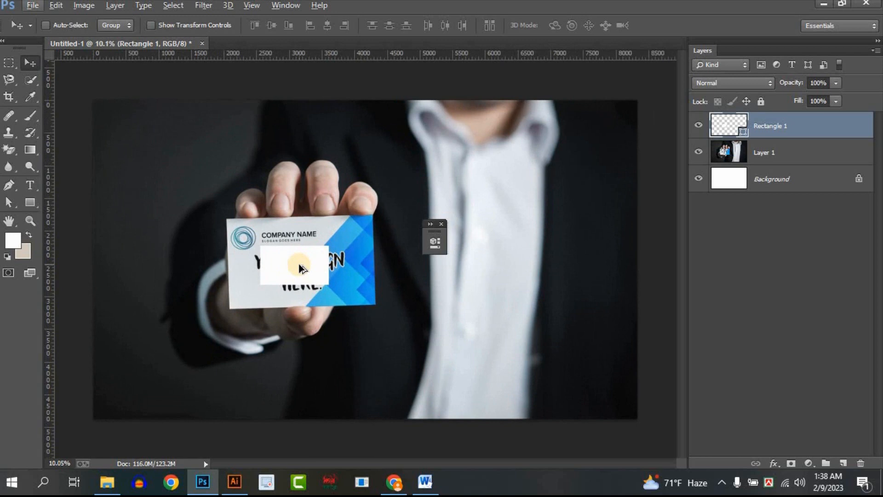
{"action": "right_click", "coordinate": [823, 129]}
{"action": "left_click", "coordinate": [643, 155]}
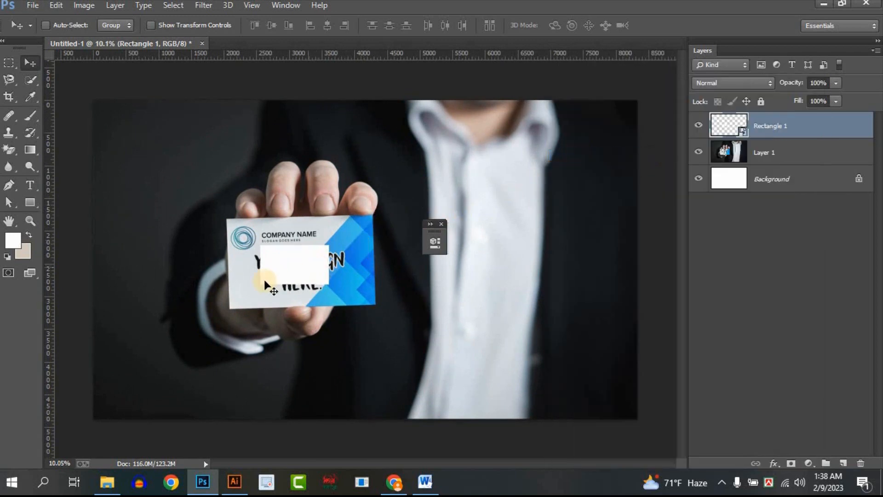
Step: Distort the Rectangle 1 smart object so its four corners roughly match the corners of the hand-held card
{"action": "key", "text": "ctrl+t"}
{"action": "right_click", "coordinate": [267, 260]}
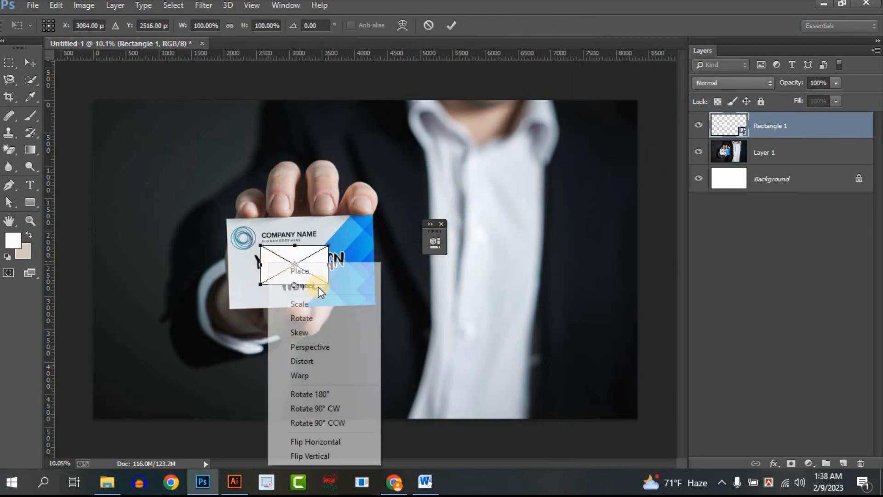
{"action": "left_click", "coordinate": [304, 361]}
{"action": "scroll", "coordinate": [277, 247], "scroll_direction": "up", "scroll_amount": 2}
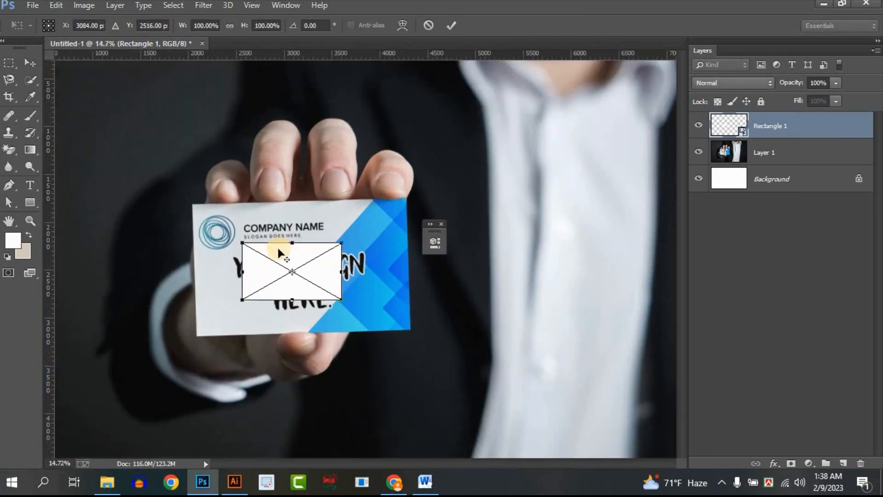
{"action": "left_click_drag", "start_coordinate": [239, 243], "coordinate": [185, 200]}
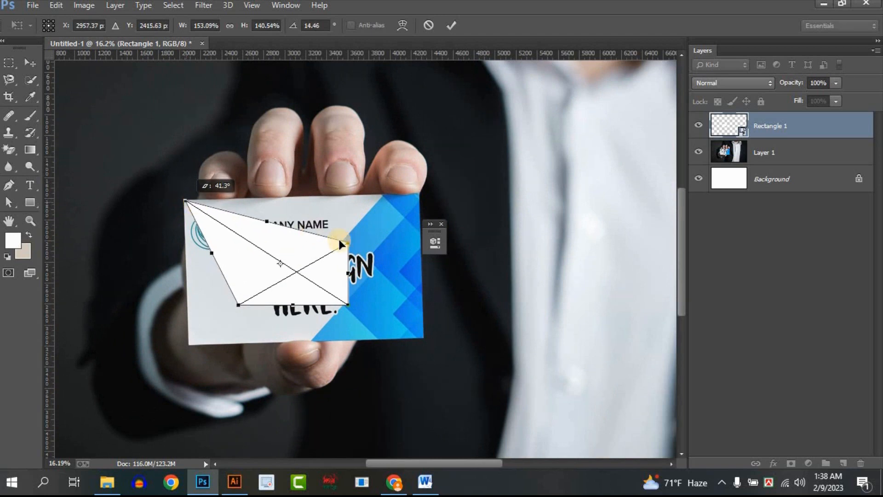
{"action": "left_click", "coordinate": [348, 244]}
{"action": "left_click_drag", "start_coordinate": [348, 244], "coordinate": [420, 190]}
{"action": "left_click_drag", "start_coordinate": [239, 304], "coordinate": [189, 344]}
{"action": "left_click_drag", "start_coordinate": [348, 304], "coordinate": [427, 337]}
Step: Fine-tune the distorted rectangle's corners to the exact card corners and apply the transform
{"action": "scroll", "coordinate": [424, 220], "scroll_direction": "up", "scroll_amount": 7}
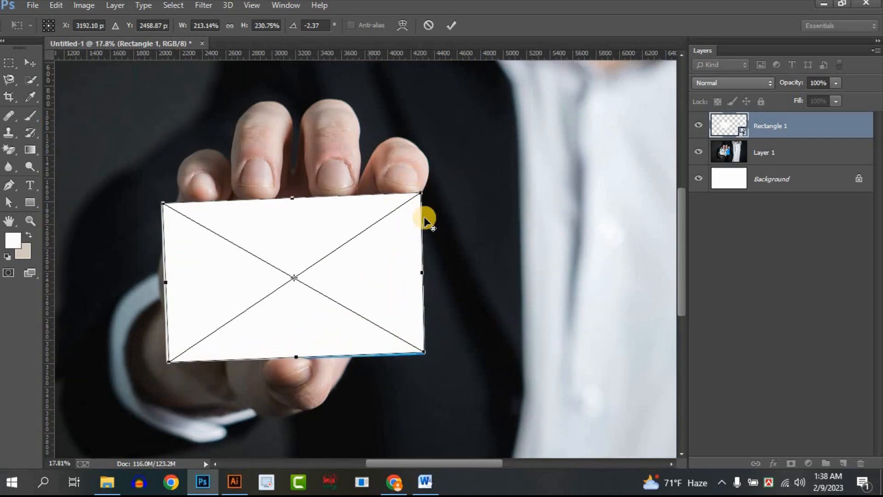
{"action": "scroll", "coordinate": [422, 212], "scroll_direction": "up", "scroll_amount": 5}
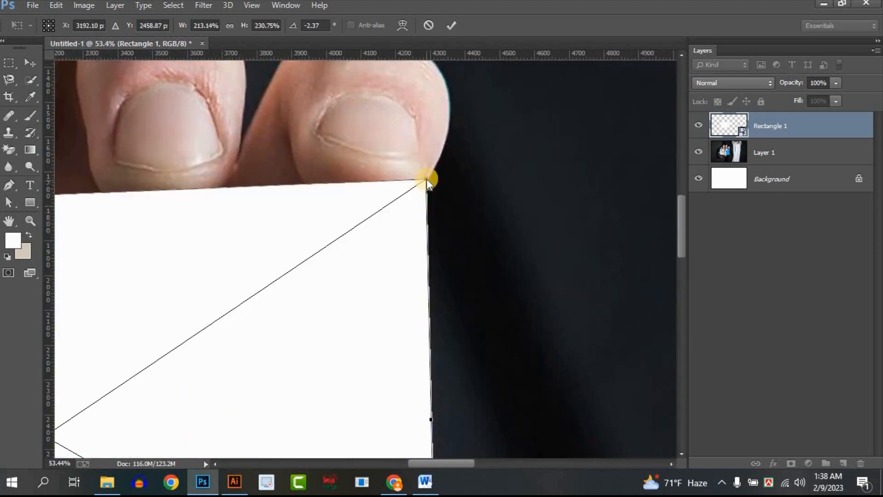
{"action": "mouse_move", "coordinate": [426, 179]}
{"action": "left_mouse_down"}
{"action": "mouse_move", "coordinate": [426, 193]}
{"action": "mouse_move", "coordinate": [416, 188]}
{"action": "mouse_move", "coordinate": [424, 186]}
{"action": "left_mouse_up"}
{"action": "scroll", "coordinate": [421, 276], "scroll_direction": "down", "scroll_amount": 10}
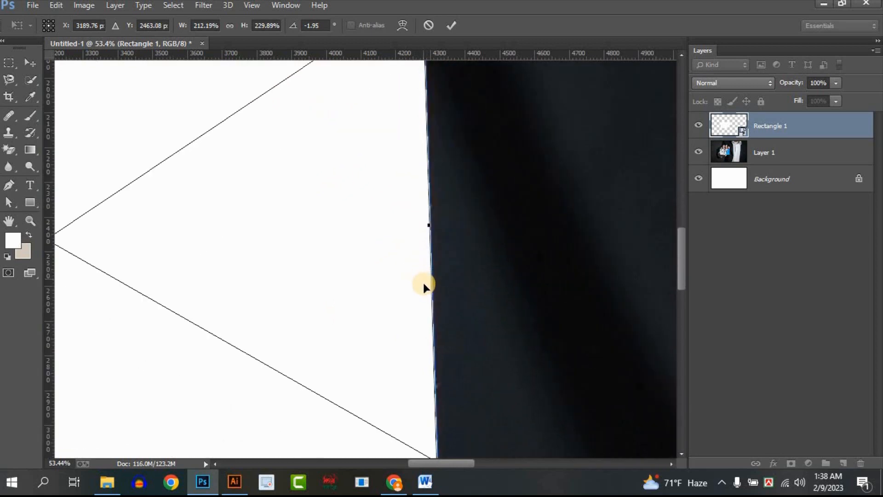
{"action": "left_click_drag", "start_coordinate": [438, 336], "coordinate": [440, 344]}
{"action": "left_click_drag", "start_coordinate": [439, 462], "coordinate": [354, 418]}
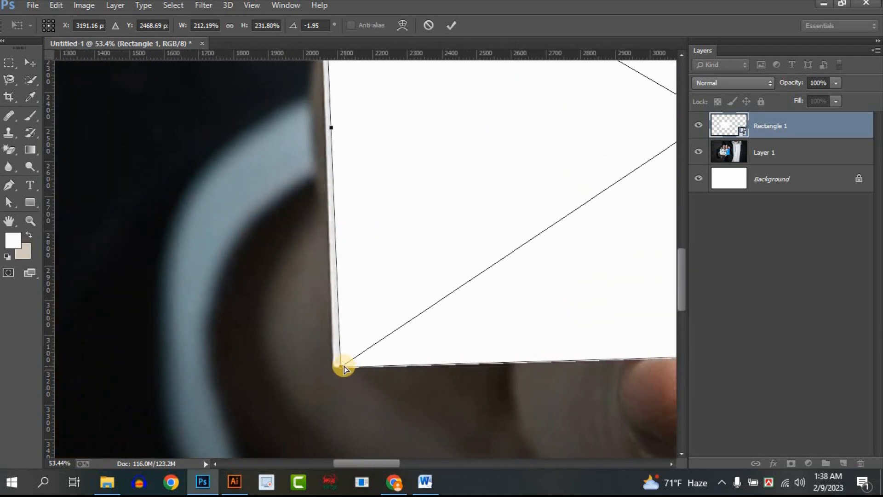
{"action": "mouse_move", "coordinate": [344, 366]}
{"action": "left_mouse_down"}
{"action": "mouse_move", "coordinate": [339, 358]}
{"action": "mouse_move", "coordinate": [336, 367]}
{"action": "left_mouse_up"}
{"action": "scroll", "coordinate": [355, 166], "scroll_direction": "up", "scroll_amount": 3}
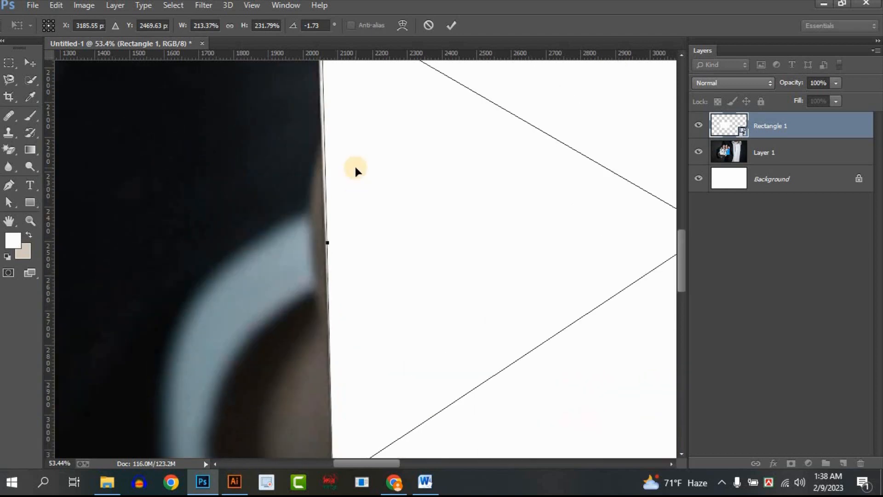
{"action": "scroll", "coordinate": [355, 166], "scroll_direction": "up", "scroll_amount": 3}
{"action": "left_click_drag", "start_coordinate": [323, 120], "coordinate": [318, 117]}
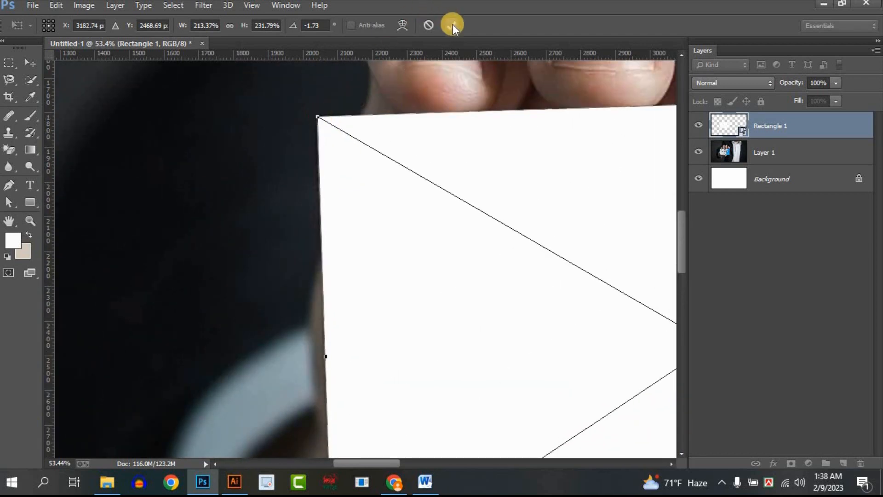
{"action": "left_click", "coordinate": [452, 31]}
Step: Open the contents of the Rectangle 1 smart object and dock its floating document window
{"action": "scroll", "coordinate": [457, 216], "scroll_direction": "down", "scroll_amount": 5}
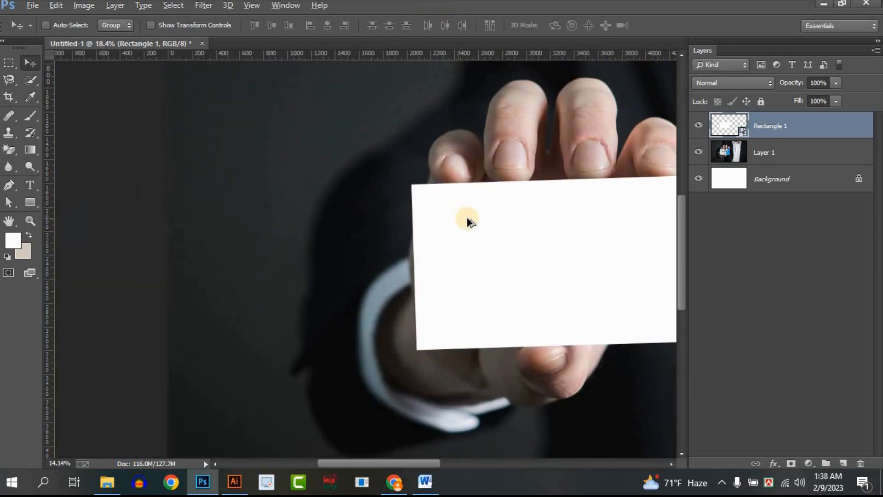
{"action": "scroll", "coordinate": [598, 210], "scroll_direction": "down", "scroll_amount": 3}
{"action": "left_click", "coordinate": [727, 131]}
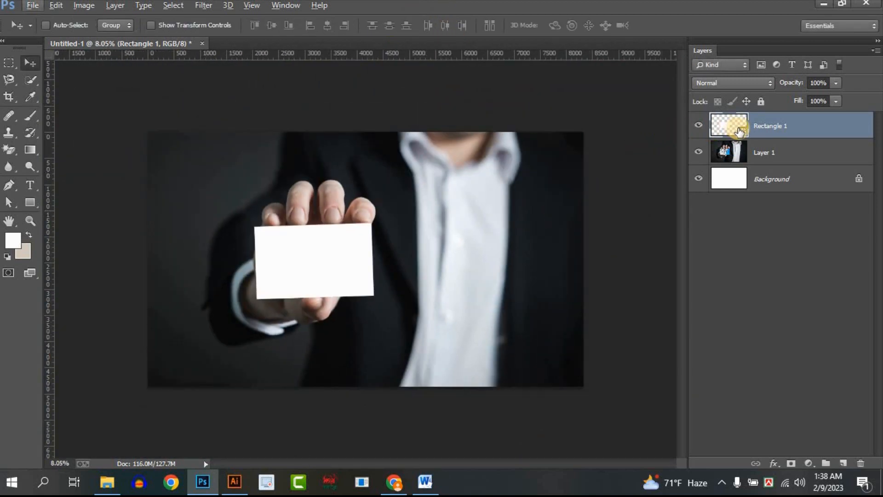
{"action": "double_click", "coordinate": [740, 132]}
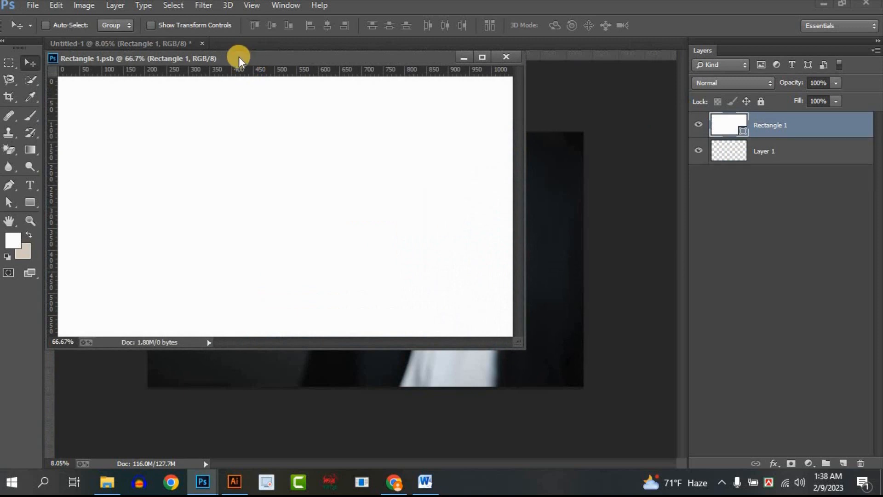
{"action": "left_click_drag", "start_coordinate": [280, 56], "coordinate": [307, 41]}
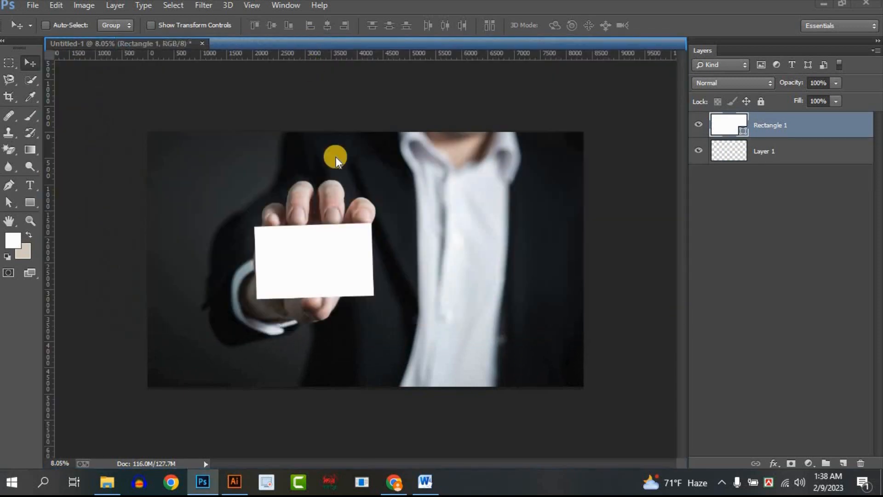
Step: Open the 26-01 card design from Downloads, copy it into the Rectangle 1 smart object, close the source image and align the design with the canvas
{"action": "left_click", "coordinate": [33, 5]}
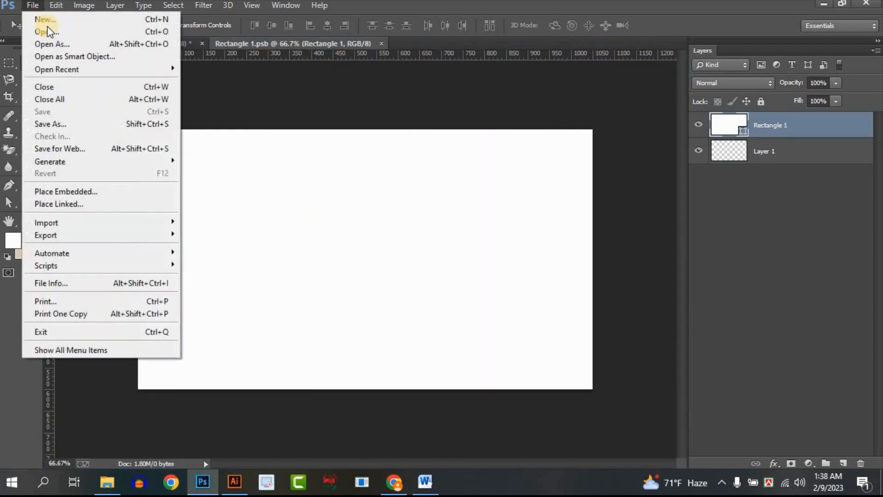
{"action": "left_click", "coordinate": [48, 31]}
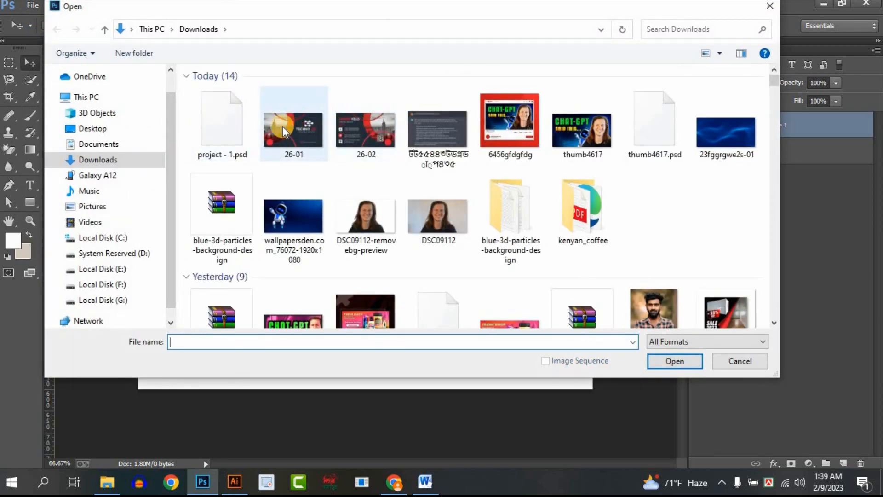
{"action": "double_click", "coordinate": [284, 132]}
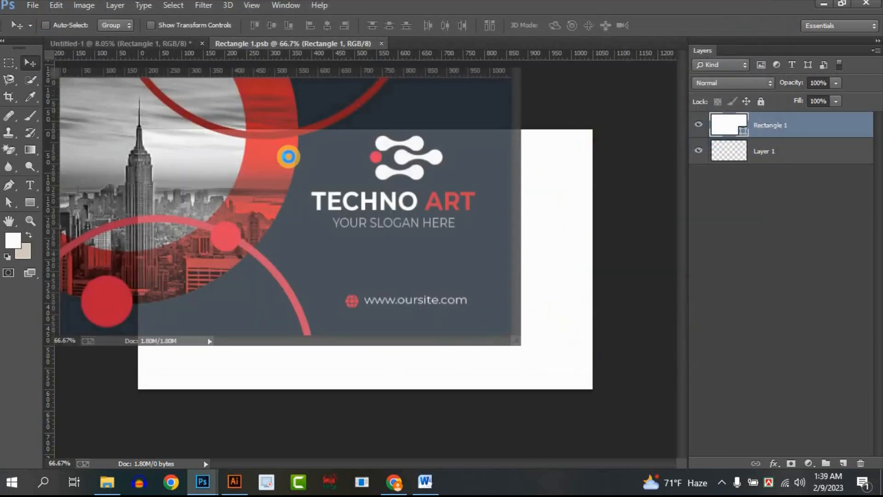
{"action": "left_click_drag", "start_coordinate": [285, 181], "coordinate": [544, 298]}
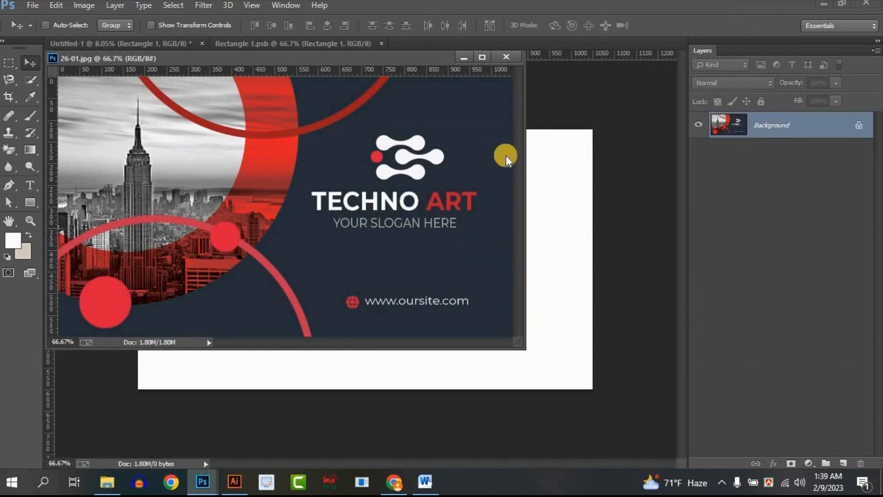
{"action": "left_click", "coordinate": [507, 55]}
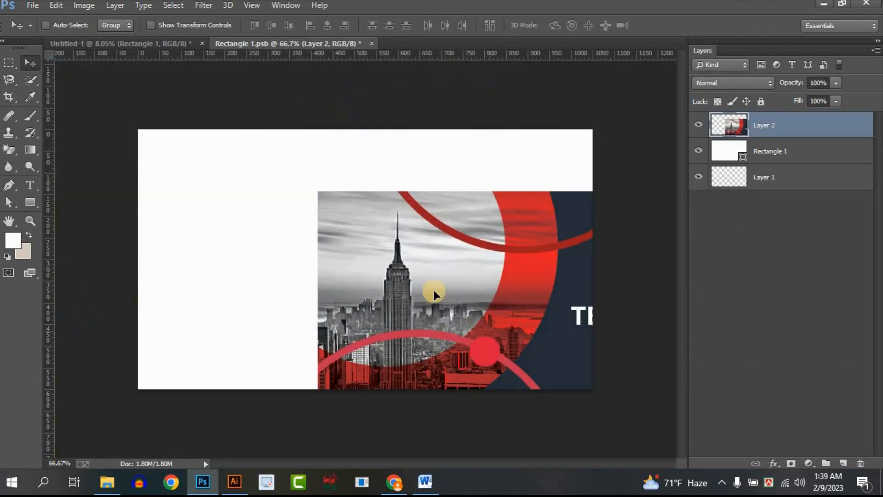
{"action": "left_click_drag", "start_coordinate": [430, 292], "coordinate": [307, 276]}
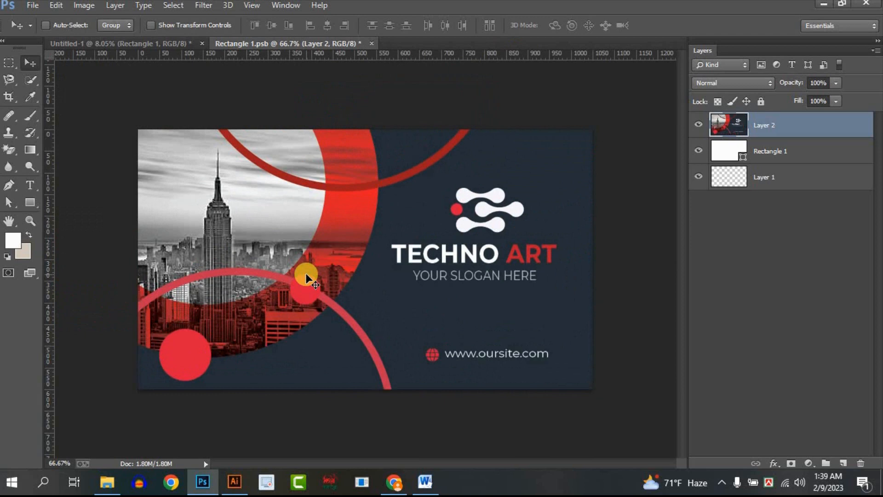
Step: Save the smart object contents and return to the Untitled-1 mockup to inspect the design's edges against the fingers
{"action": "key", "text": "ctrl+s"}
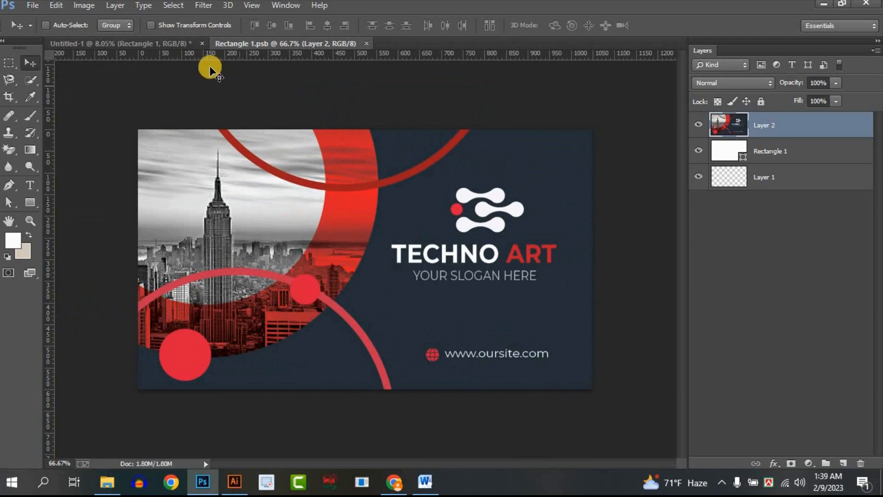
{"action": "left_click", "coordinate": [153, 43]}
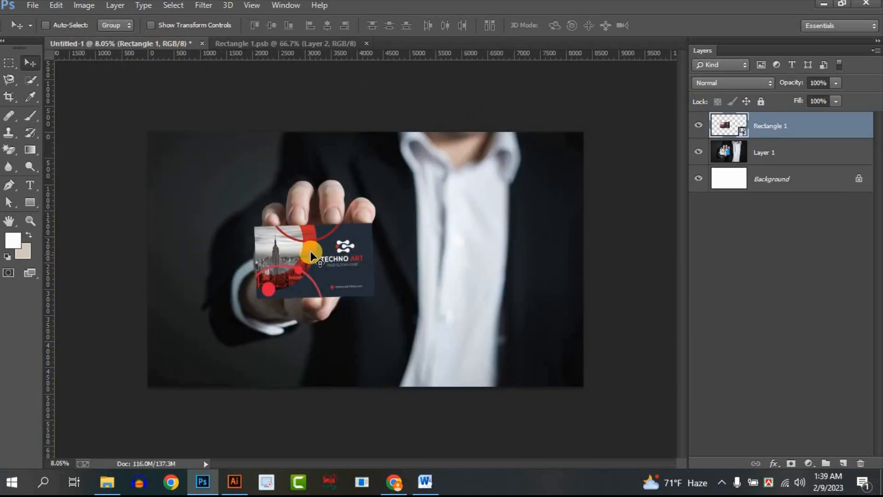
{"action": "scroll", "coordinate": [310, 252], "scroll_direction": "up", "scroll_amount": 2}
{"action": "scroll", "coordinate": [310, 252], "scroll_direction": "down", "scroll_amount": 2}
{"action": "scroll", "coordinate": [329, 259], "scroll_direction": "up", "scroll_amount": 3}
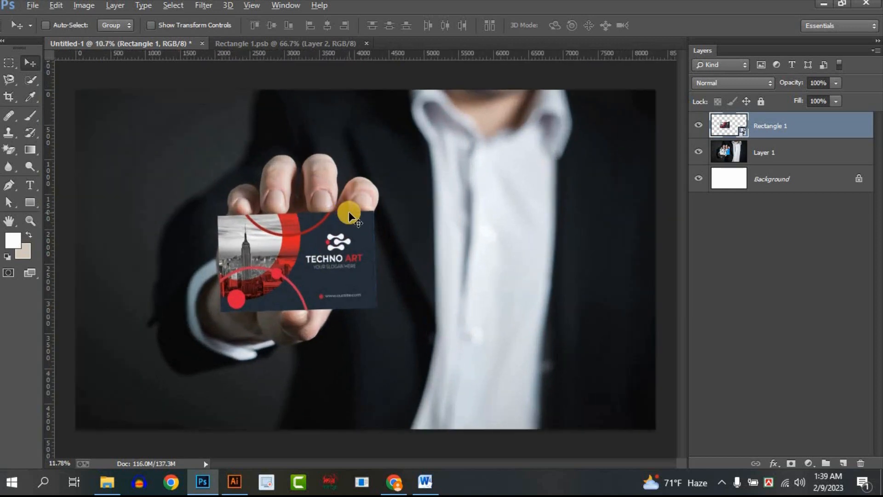
{"action": "scroll", "coordinate": [358, 223], "scroll_direction": "up", "scroll_amount": 4}
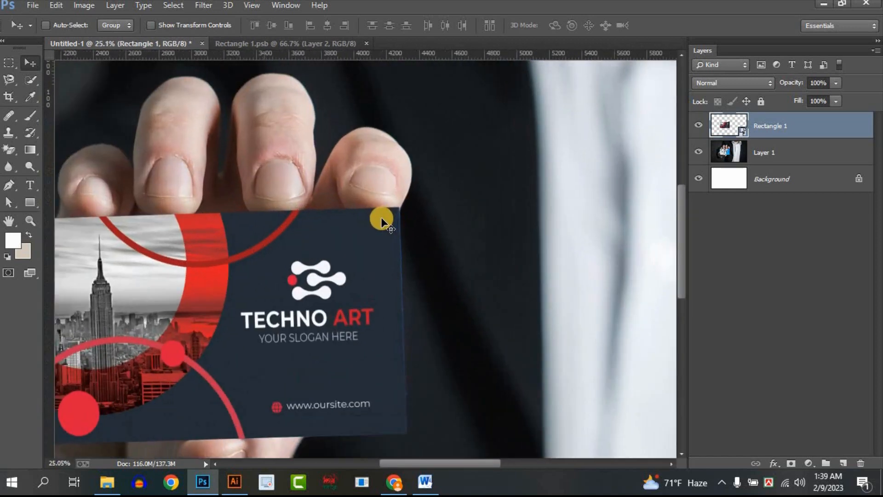
{"action": "scroll", "coordinate": [382, 204], "scroll_direction": "down", "scroll_amount": 2}
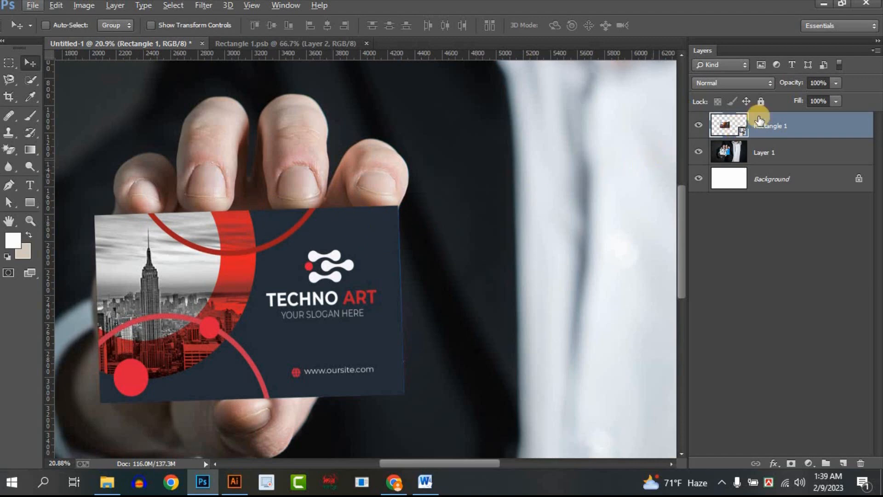
Step: Rasterize the Rectangle 1 smart object layer
{"action": "right_click", "coordinate": [824, 128]}
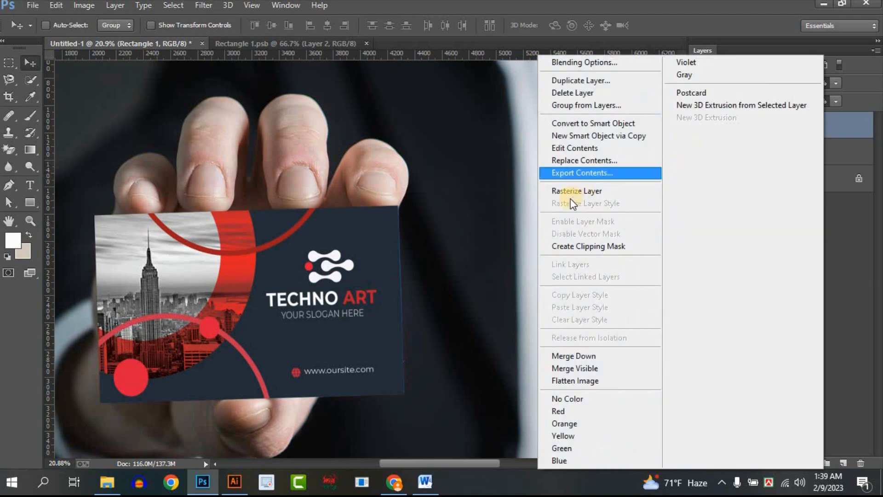
{"action": "left_click", "coordinate": [855, 220]}
{"action": "right_click", "coordinate": [805, 126]}
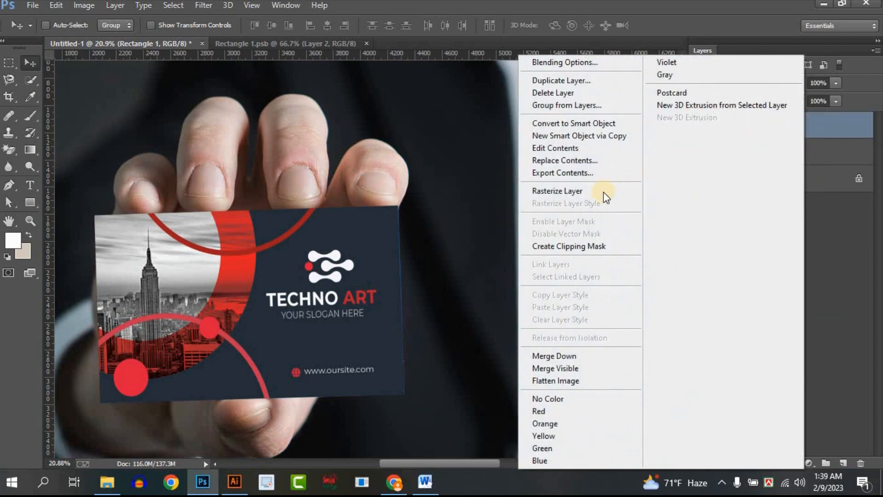
{"action": "left_click", "coordinate": [579, 189]}
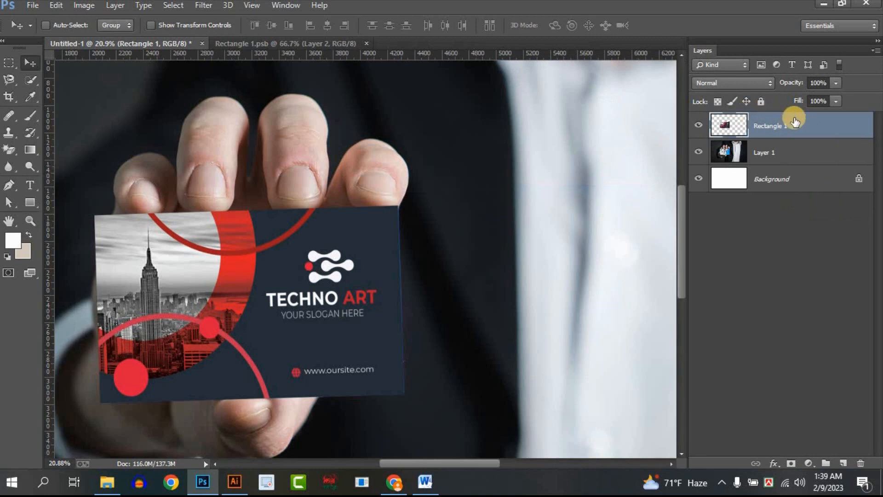
Step: Lower the Rectangle 1 layer's opacity to 49% and deselect the layer
{"action": "left_click", "coordinate": [836, 84]}
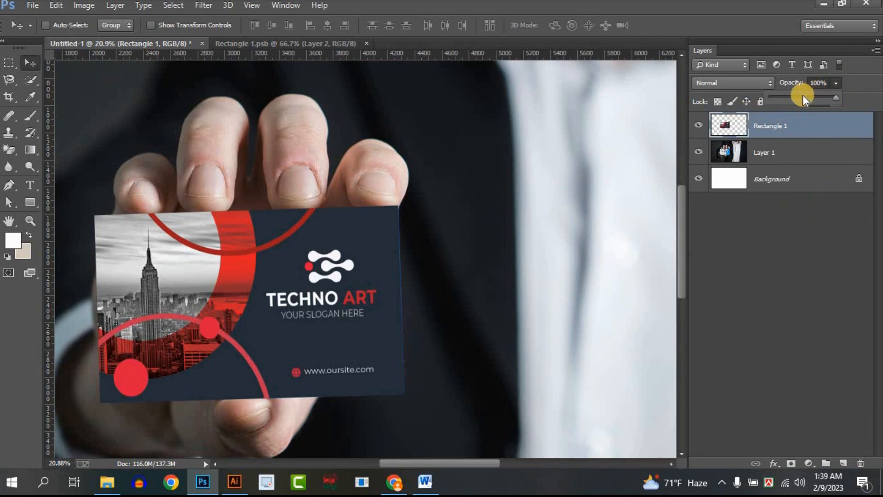
{"action": "left_click", "coordinate": [801, 96]}
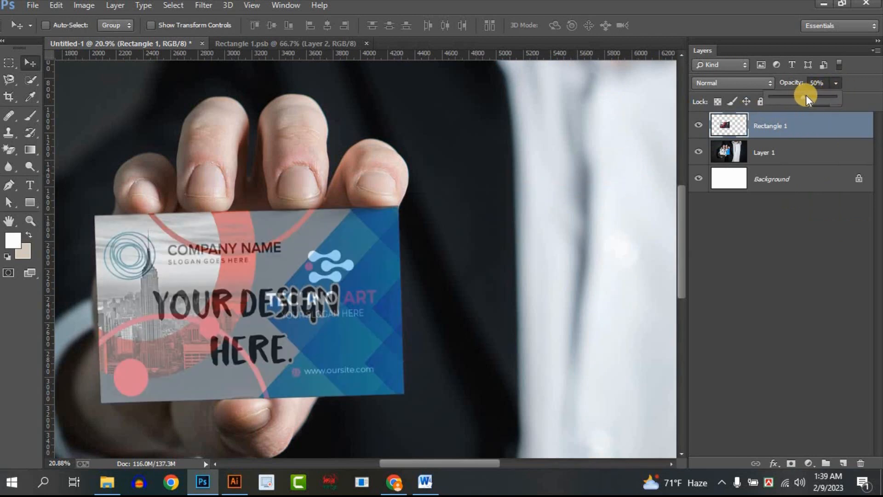
{"action": "left_click_drag", "start_coordinate": [802, 94], "coordinate": [800, 95]}
{"action": "left_click", "coordinate": [788, 324]}
Step: Activate the regular Eraser tool and make Rectangle 1 the active layer, with the fingertip at the card's upper-right corner in close view
{"action": "scroll", "coordinate": [385, 211], "scroll_direction": "up", "scroll_amount": 5}
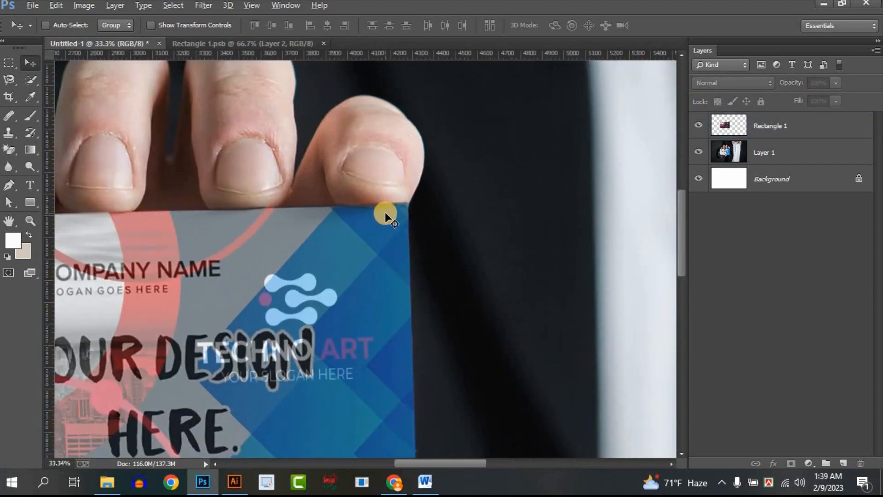
{"action": "scroll", "coordinate": [383, 212], "scroll_direction": "up", "scroll_amount": 4}
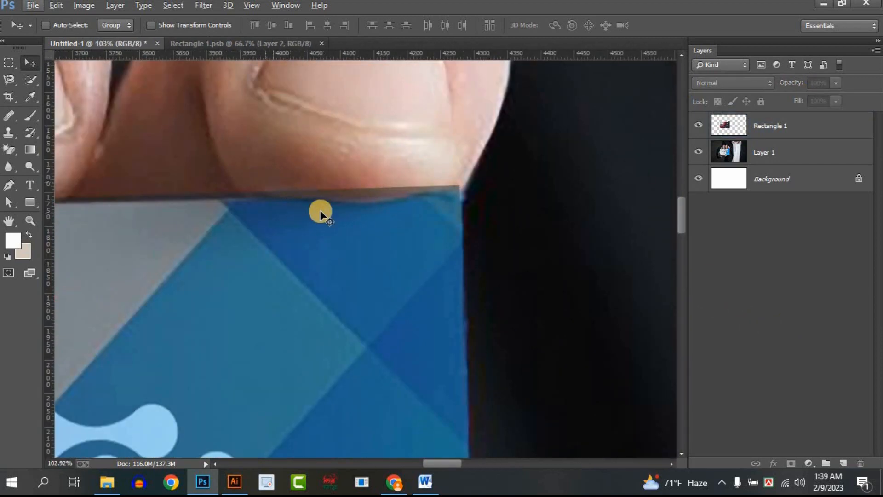
{"action": "scroll", "coordinate": [344, 203], "scroll_direction": "up", "scroll_amount": 1}
{"action": "scroll", "coordinate": [344, 202], "scroll_direction": "up", "scroll_amount": 1}
{"action": "left_click", "coordinate": [9, 149]}
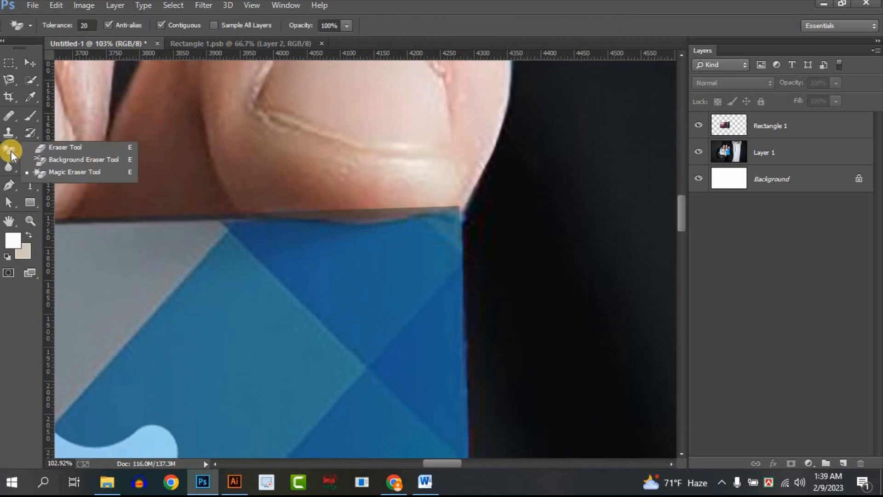
{"action": "left_click", "coordinate": [48, 149]}
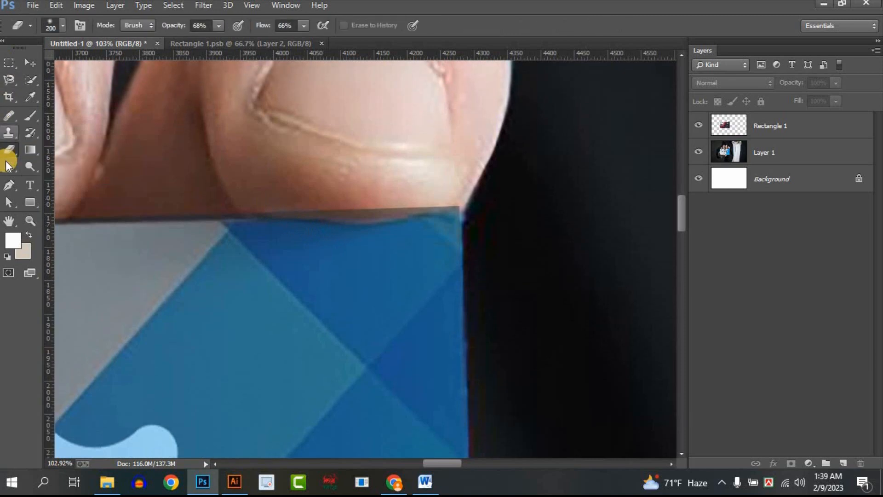
{"action": "left_click", "coordinate": [760, 133]}
{"action": "left_click", "coordinate": [735, 154]}
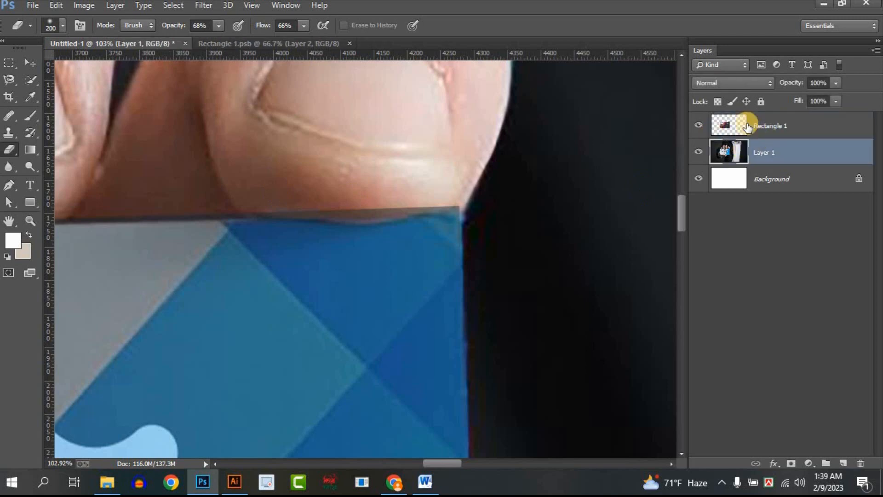
{"action": "left_click", "coordinate": [722, 128]}
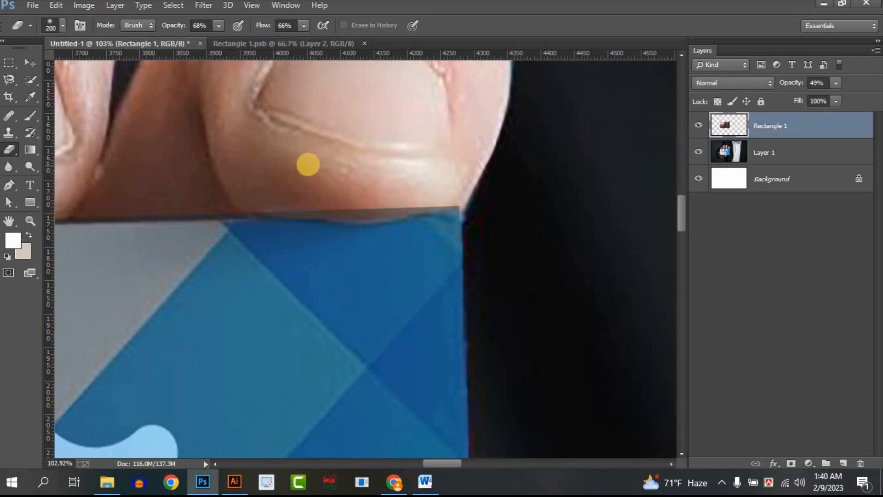
Step: Set the eraser to a hard round 200 px brush with 100% hardness, 100% opacity and 100% flow
{"action": "left_click", "coordinate": [57, 24]}
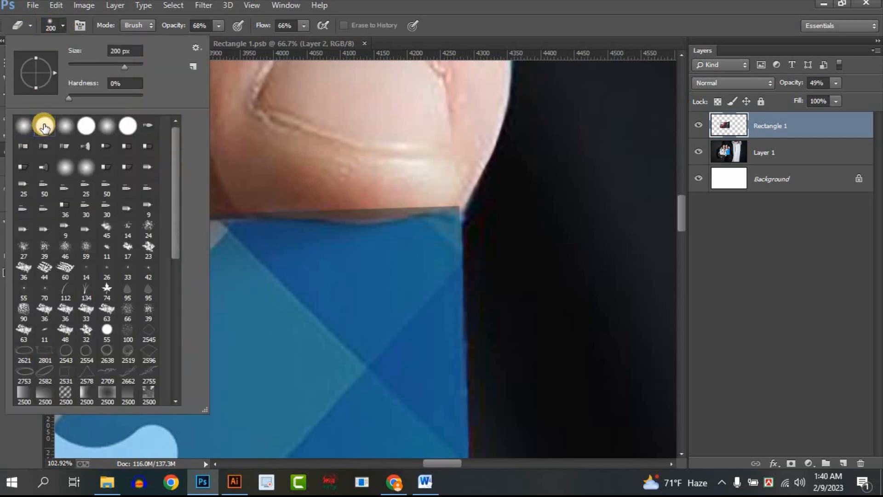
{"action": "left_click", "coordinate": [59, 27]}
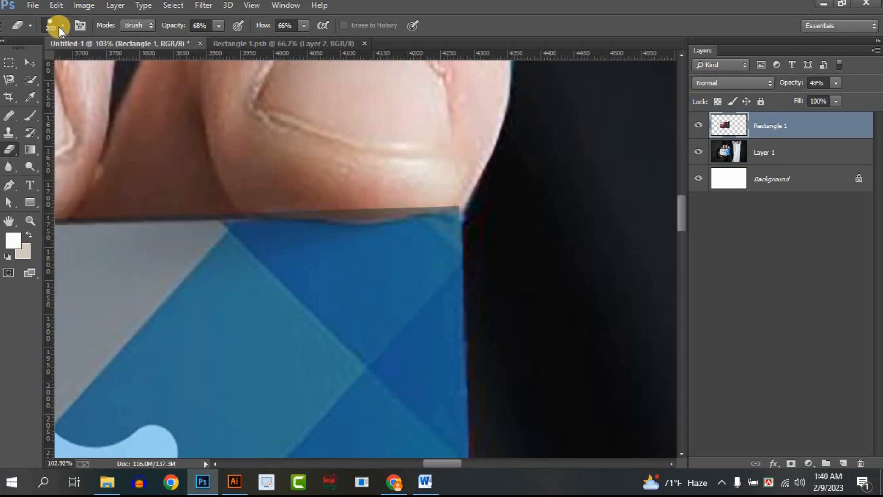
{"action": "left_click", "coordinate": [59, 28]}
{"action": "left_click", "coordinate": [219, 27]}
{"action": "left_click_drag", "start_coordinate": [228, 43], "coordinate": [343, 39]}
{"action": "left_click", "coordinate": [304, 27]}
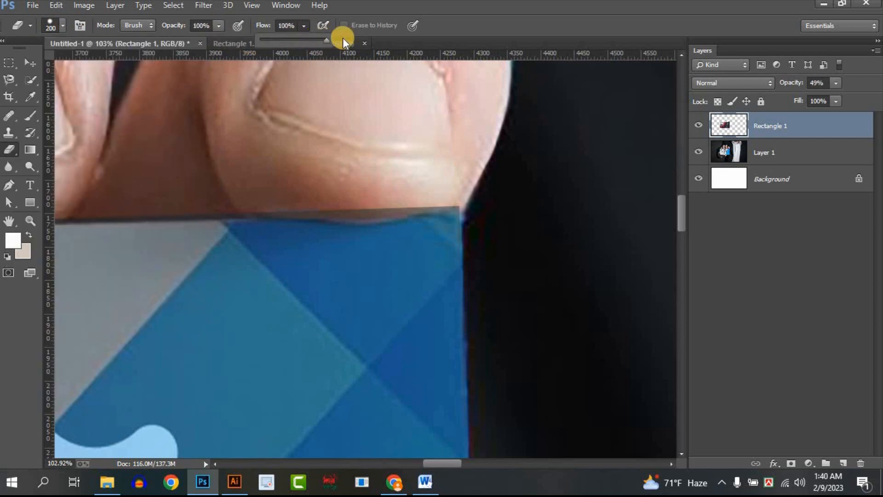
{"action": "left_click", "coordinate": [302, 27]}
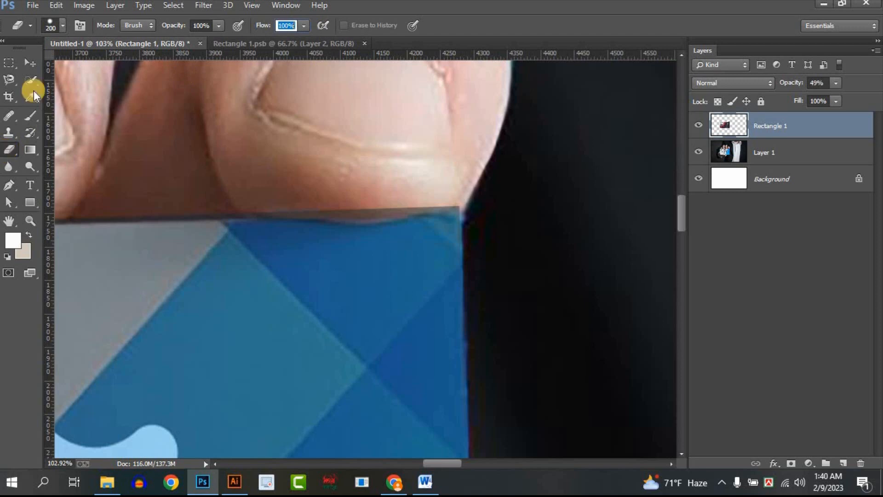
{"action": "left_click", "coordinate": [60, 24]}
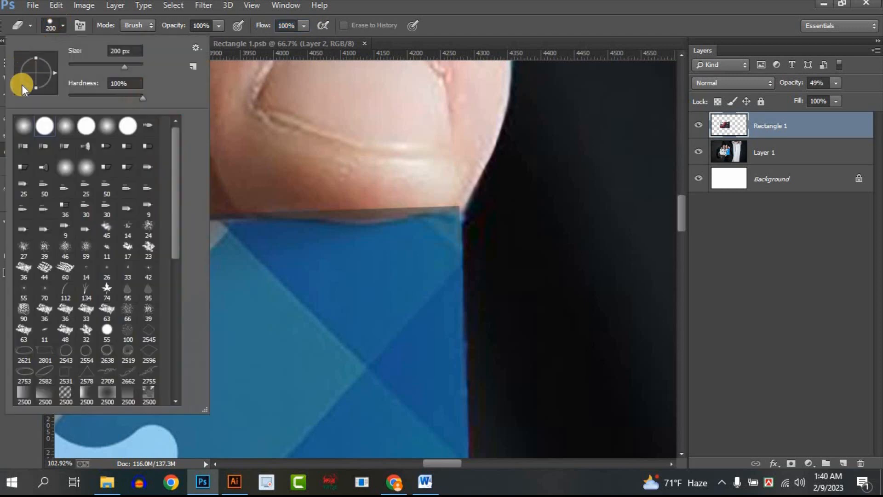
{"action": "left_click", "coordinate": [66, 21]}
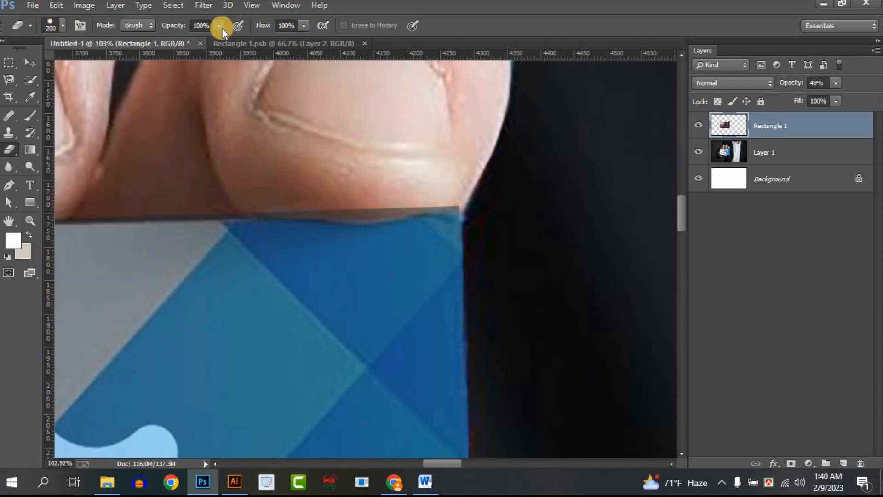
{"action": "left_click", "coordinate": [218, 25]}
{"action": "left_click", "coordinate": [216, 33]}
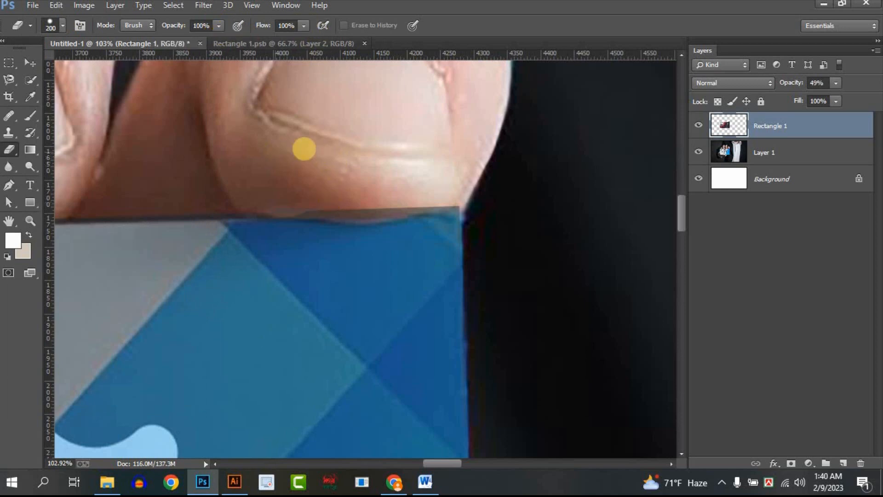
Step: Erase the card design where it overlaps the fingertip at the card's upper-right corner
{"action": "mouse_move", "coordinate": [307, 151]}
{"action": "left_mouse_down"}
{"action": "mouse_move", "coordinate": [342, 160]}
{"action": "mouse_move", "coordinate": [365, 151]}
{"action": "left_mouse_up"}
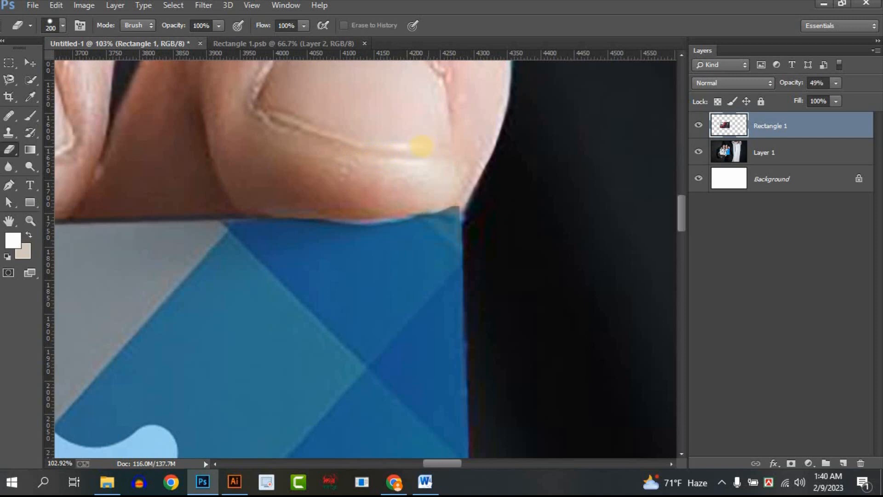
{"action": "scroll", "coordinate": [354, 156], "scroll_direction": "down", "scroll_amount": 6}
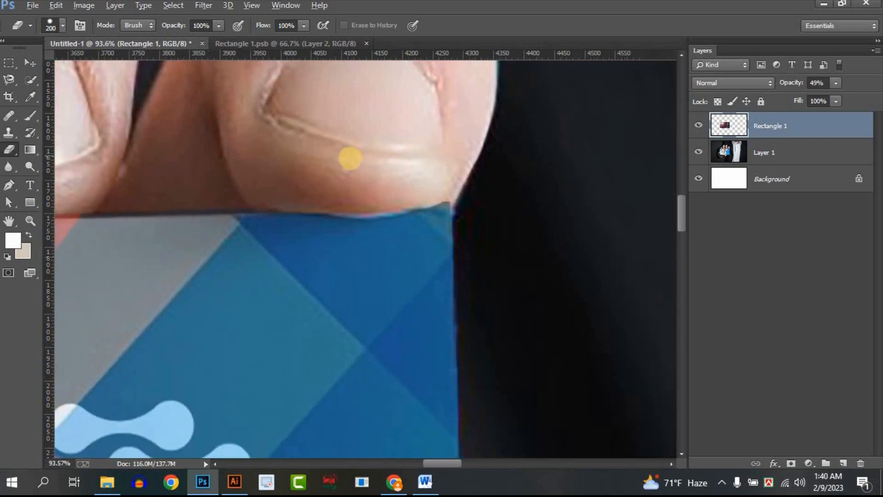
{"action": "scroll", "coordinate": [240, 173], "scroll_direction": "up", "scroll_amount": 5}
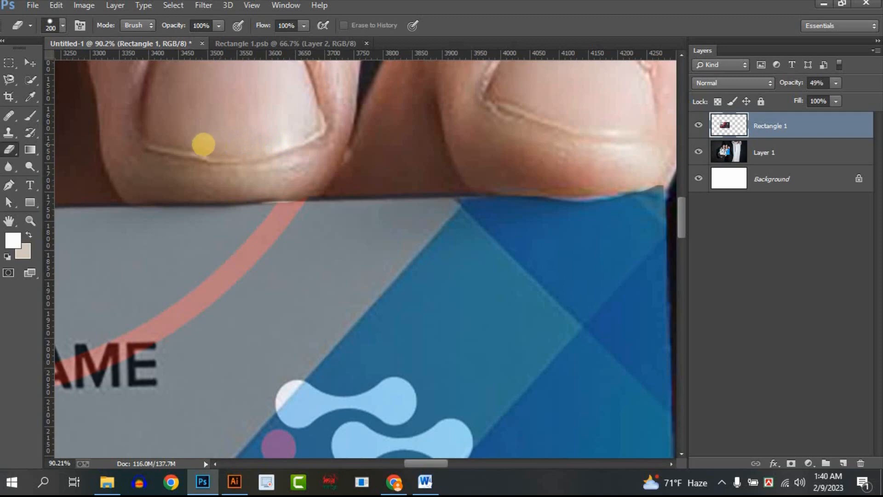
Step: Erase the card design freehand where it covers the thumb at the card's lower edge
{"action": "scroll", "coordinate": [178, 144], "scroll_direction": "down", "scroll_amount": 10}
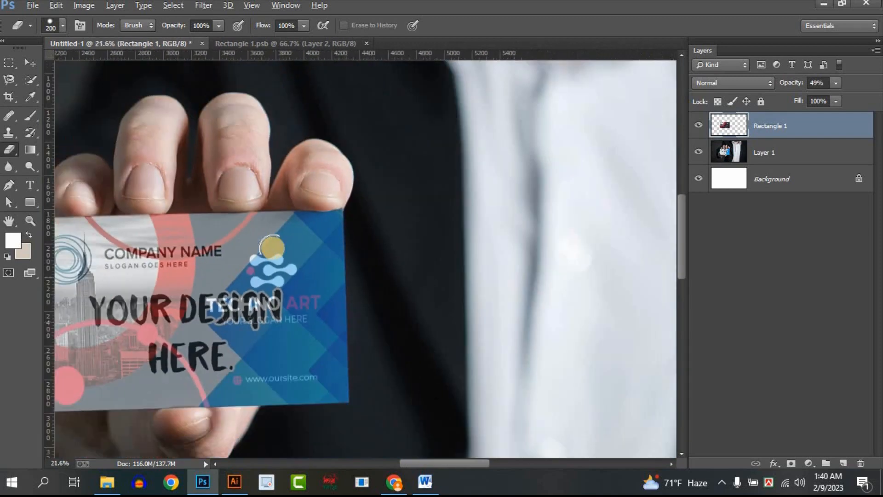
{"action": "scroll", "coordinate": [193, 370], "scroll_direction": "up", "scroll_amount": 8}
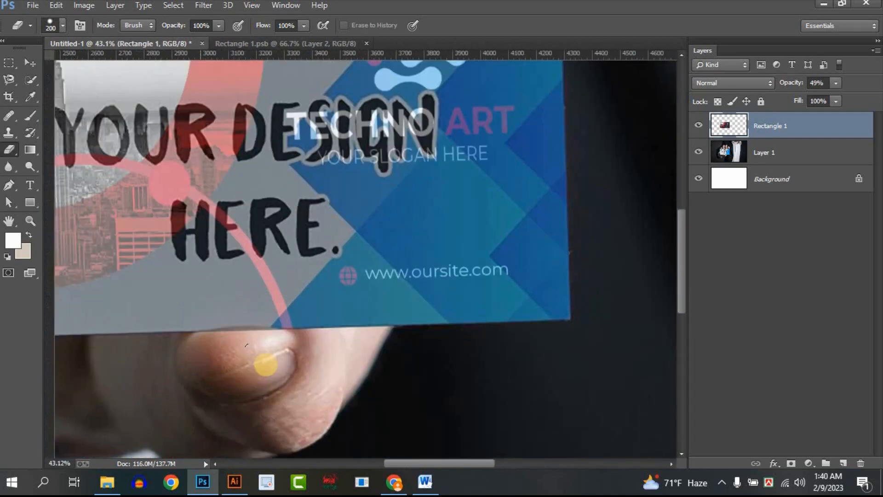
{"action": "scroll", "coordinate": [265, 364], "scroll_direction": "up", "scroll_amount": 1}
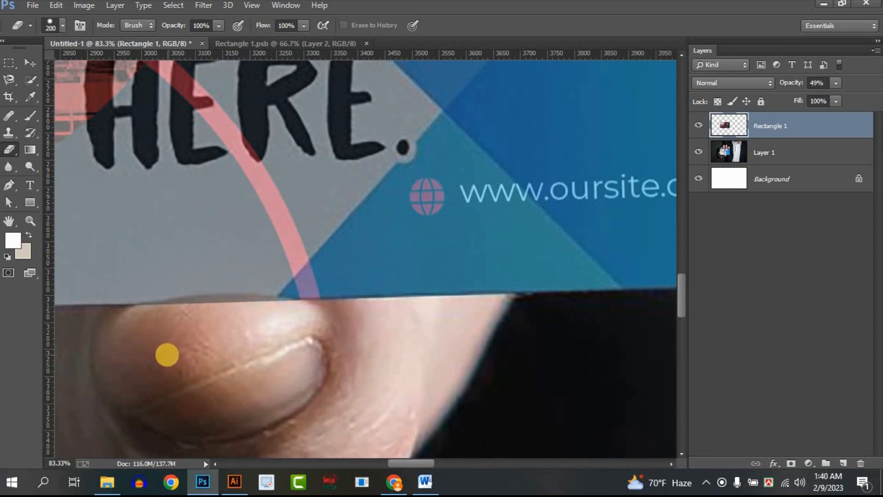
{"action": "left_click", "coordinate": [191, 351]}
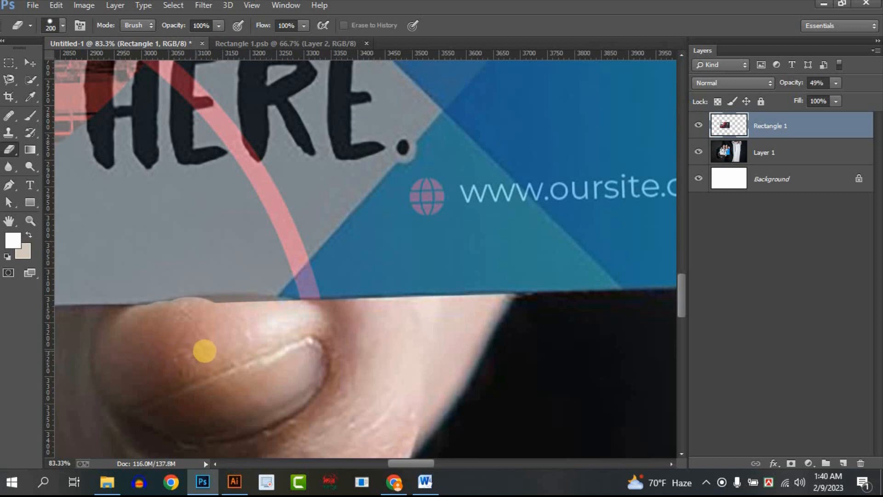
{"action": "left_click", "coordinate": [228, 350]}
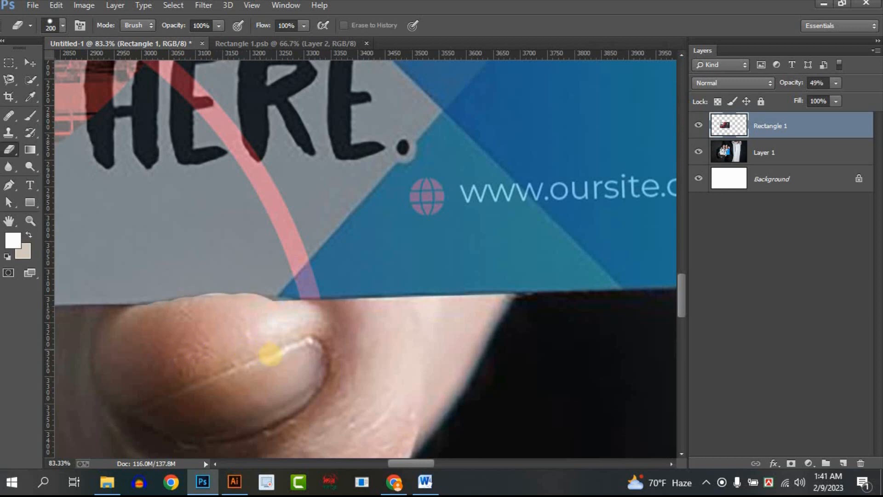
Step: Raise the Rectangle 1 layer's opacity to 100%, activate the Move tool and deselect the layer
{"action": "scroll", "coordinate": [265, 367], "scroll_direction": "down", "scroll_amount": 1}
{"action": "scroll", "coordinate": [266, 367], "scroll_direction": "down", "scroll_amount": 4}
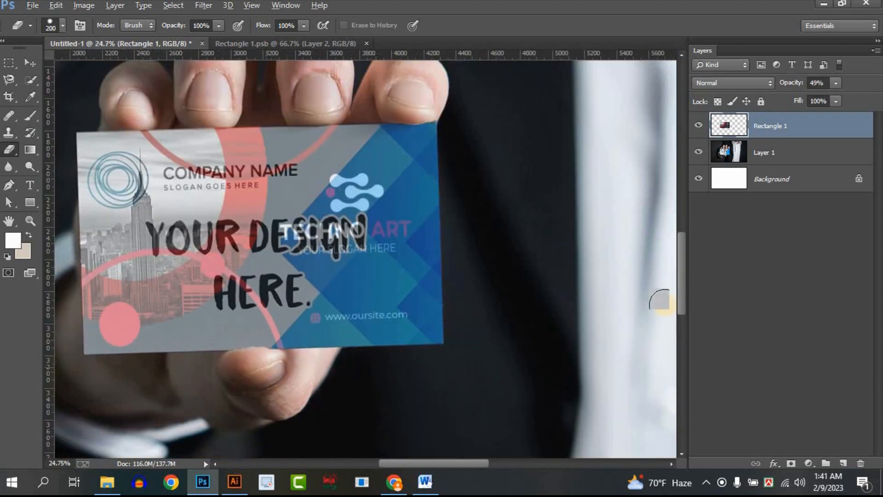
{"action": "scroll", "coordinate": [289, 379], "scroll_direction": "down", "scroll_amount": 2}
{"action": "scroll", "coordinate": [591, 250], "scroll_direction": "down", "scroll_amount": 2}
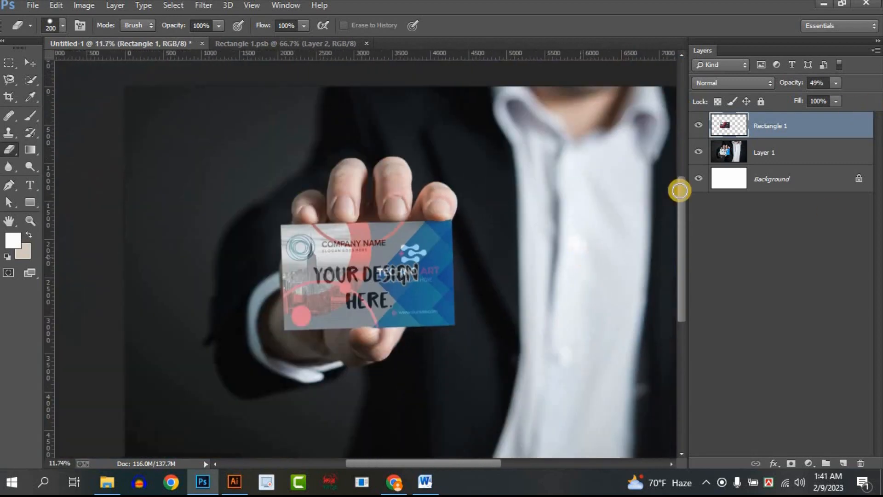
{"action": "left_click", "coordinate": [835, 82]}
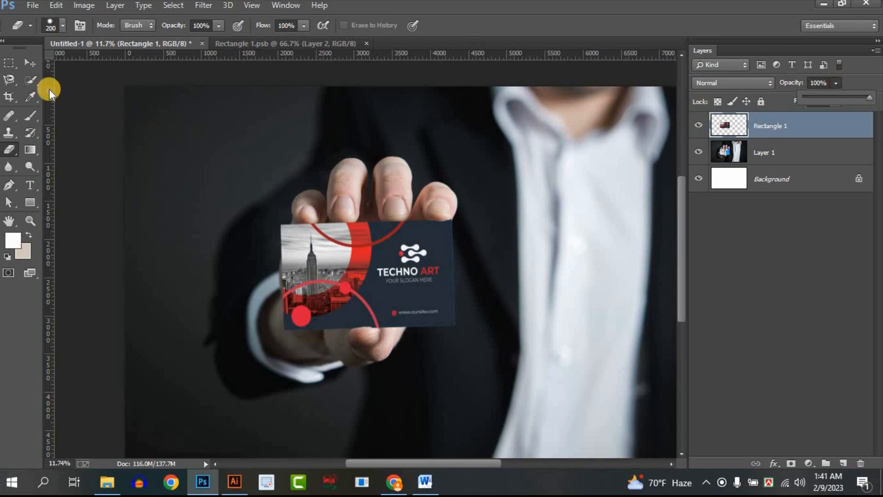
{"action": "left_click", "coordinate": [30, 63]}
{"action": "left_click", "coordinate": [774, 342]}
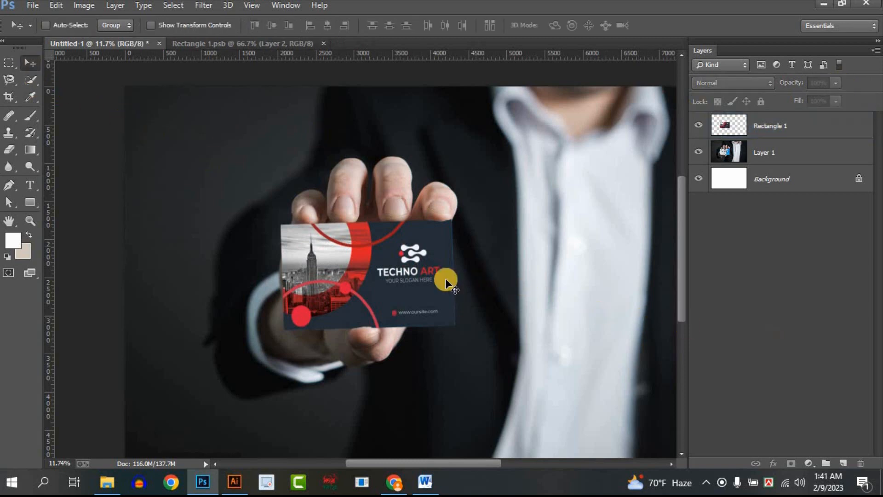
Step: Examine the erased edges of the card design around the fingertips and thumb
{"action": "scroll", "coordinate": [430, 272], "scroll_direction": "up", "scroll_amount": 5}
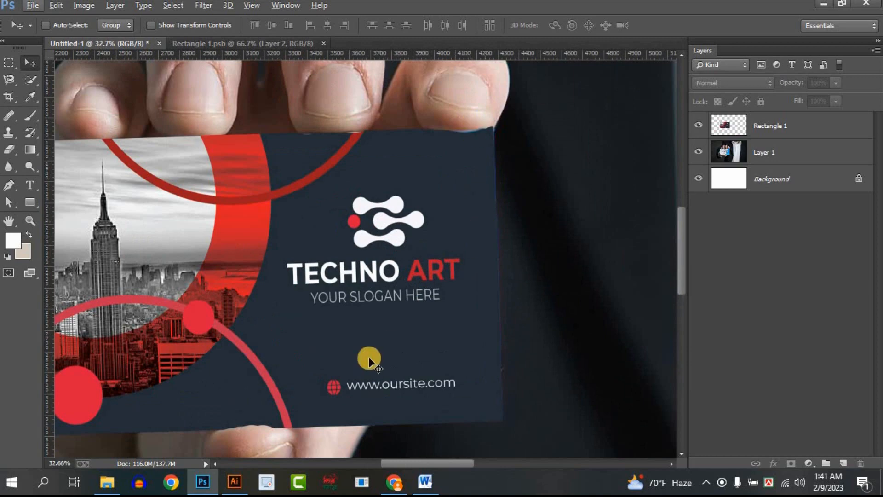
{"action": "scroll", "coordinate": [322, 394], "scroll_direction": "down", "scroll_amount": 3}
{"action": "scroll", "coordinate": [322, 394], "scroll_direction": "up", "scroll_amount": 4}
{"action": "scroll", "coordinate": [322, 396], "scroll_direction": "up", "scroll_amount": 1}
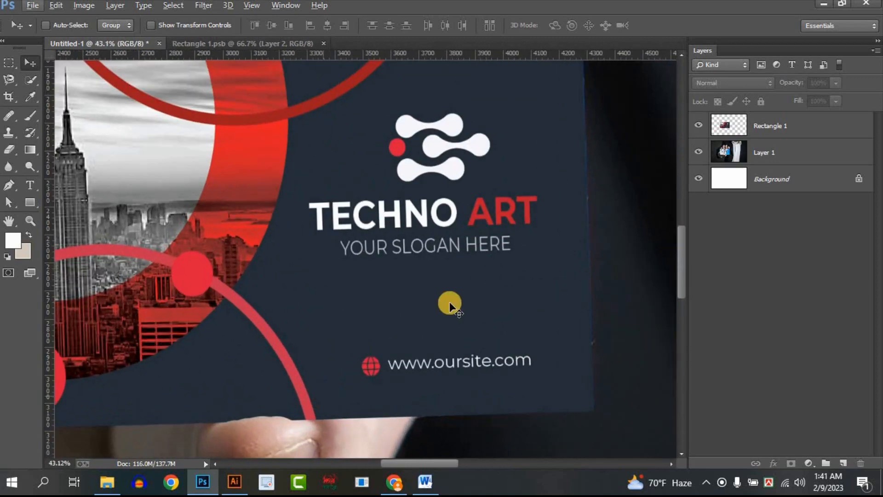
{"action": "scroll", "coordinate": [521, 208], "scroll_direction": "up", "scroll_amount": 8}
{"action": "scroll", "coordinate": [546, 107], "scroll_direction": "up", "scroll_amount": 4}
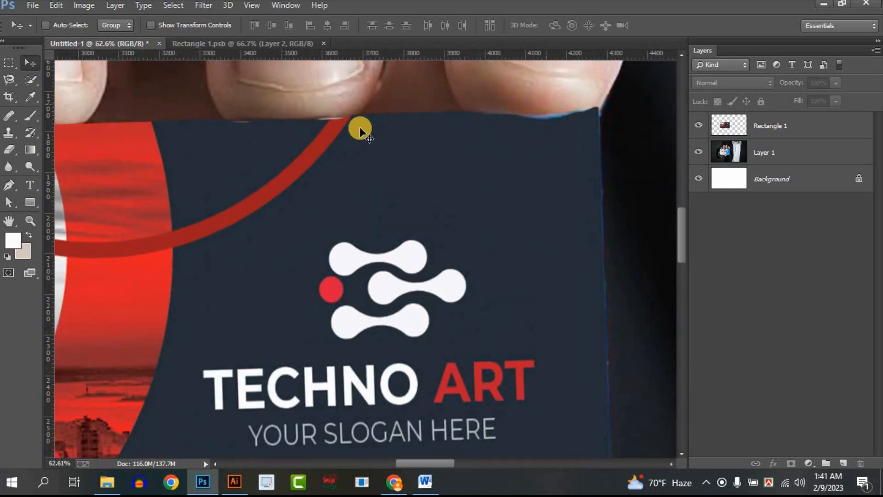
{"action": "scroll", "coordinate": [559, 160], "scroll_direction": "down", "scroll_amount": 5}
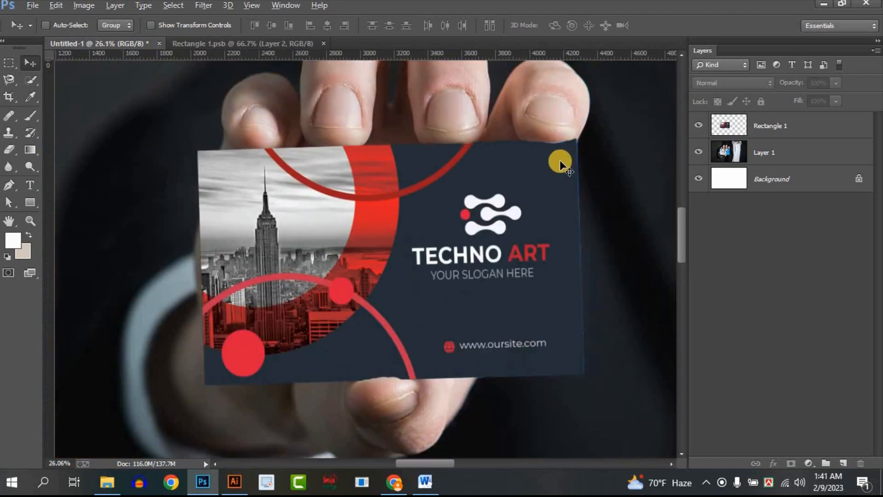
{"action": "scroll", "coordinate": [559, 160], "scroll_direction": "down", "scroll_amount": 1}
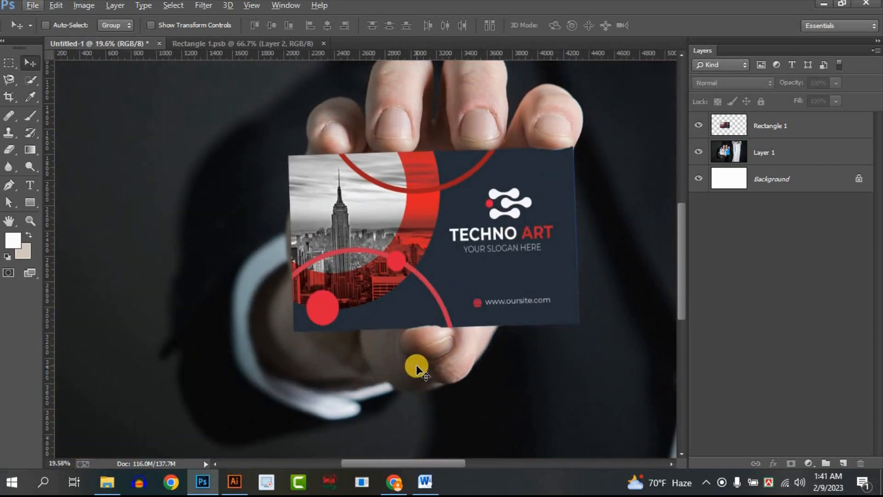
{"action": "scroll", "coordinate": [416, 368], "scroll_direction": "up", "scroll_amount": 2}
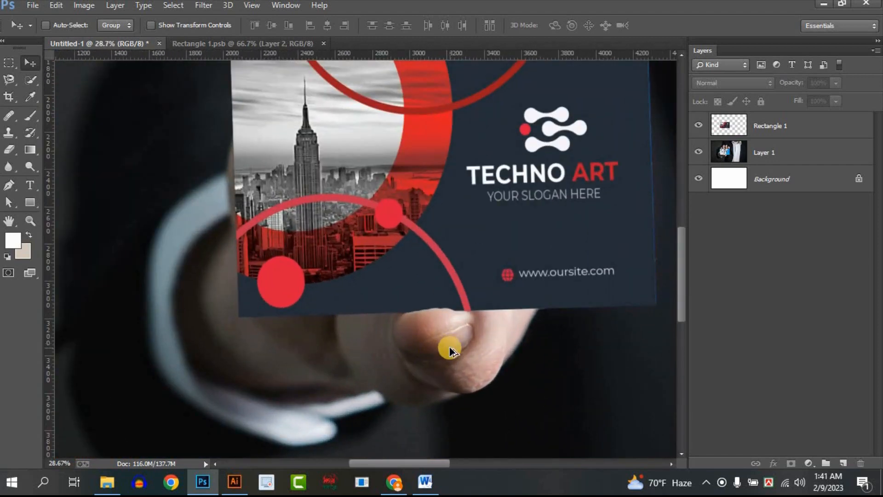
Step: Undo the opacity increase and the freehand erasing along the thumb
{"action": "key", "text": "ctrl+z"}
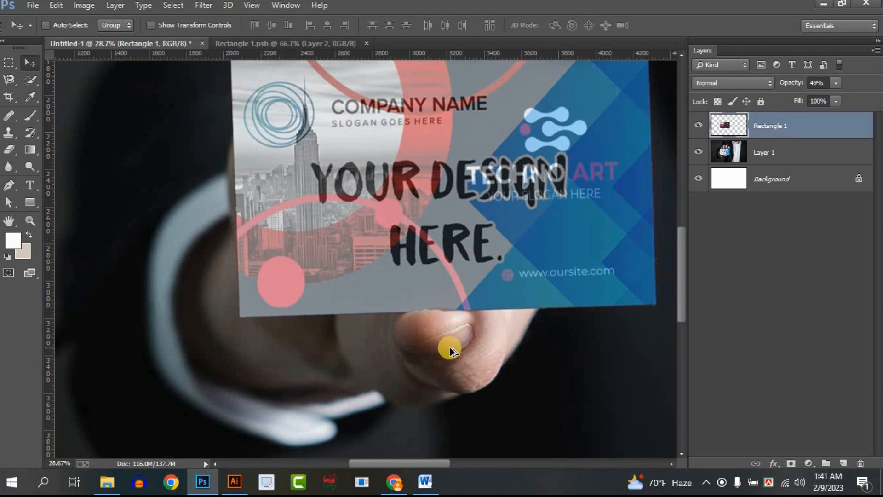
{"action": "scroll", "coordinate": [527, 183], "scroll_direction": "up", "scroll_amount": 3}
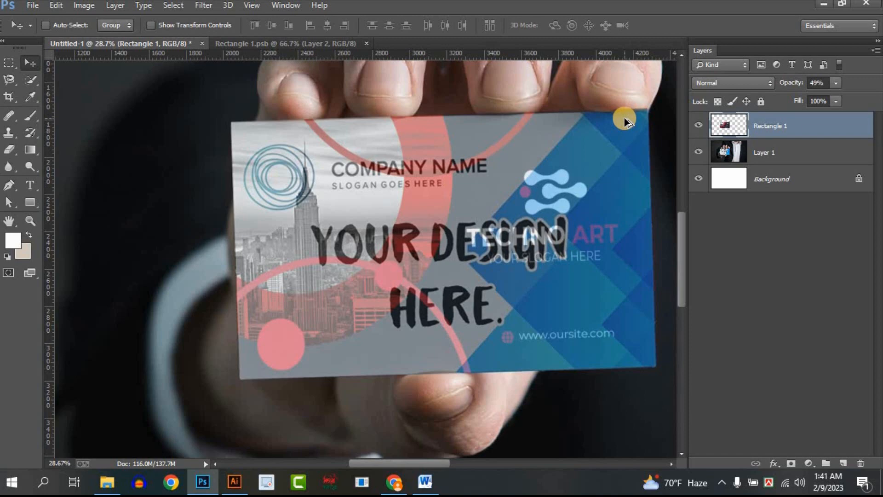
{"action": "scroll", "coordinate": [434, 311], "scroll_direction": "down", "scroll_amount": 2}
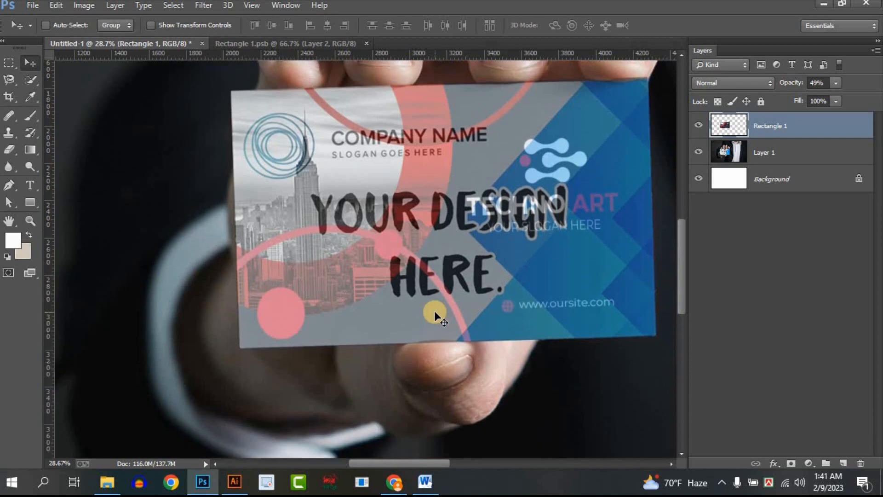
{"action": "scroll", "coordinate": [434, 311], "scroll_direction": "up", "scroll_amount": 5}
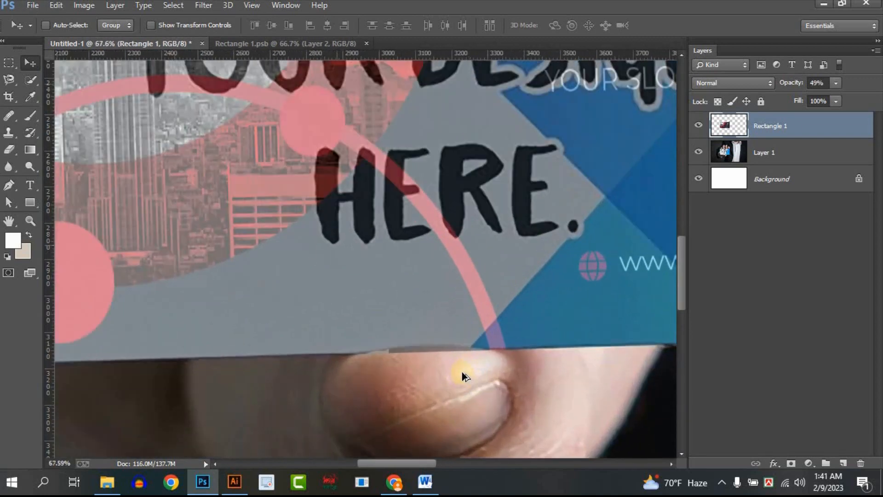
{"action": "scroll", "coordinate": [402, 343], "scroll_direction": "down", "scroll_amount": 2}
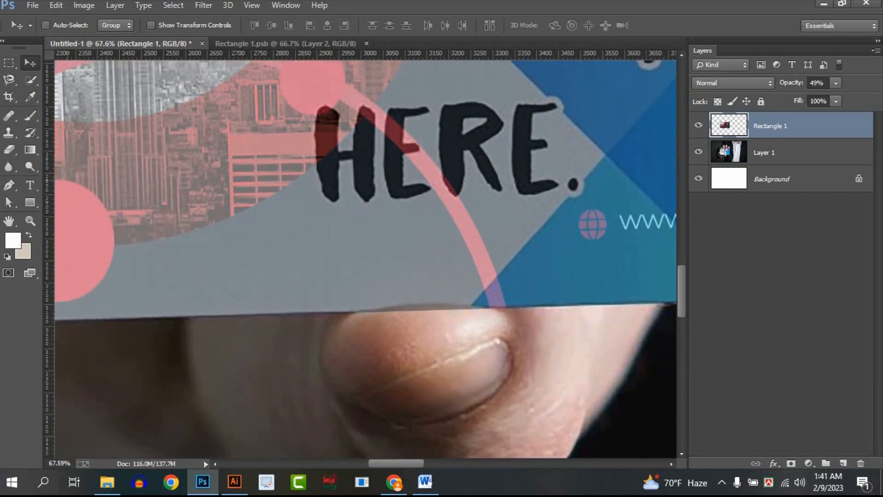
Step: Draw a closed Pen path following the thumb's upper contour at the card edge and convert it to a new selection with 2 px feather
{"action": "left_click", "coordinate": [12, 187]}
{"action": "left_click", "coordinate": [61, 24]}
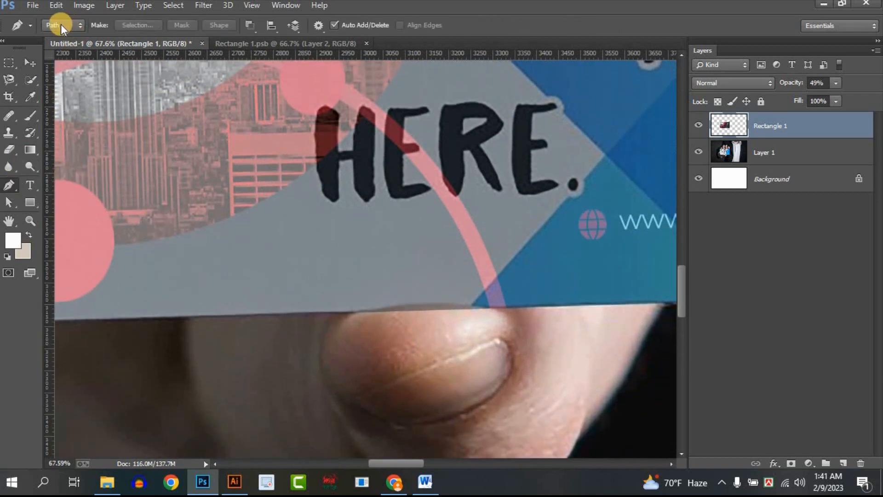
{"action": "left_click", "coordinate": [61, 24]}
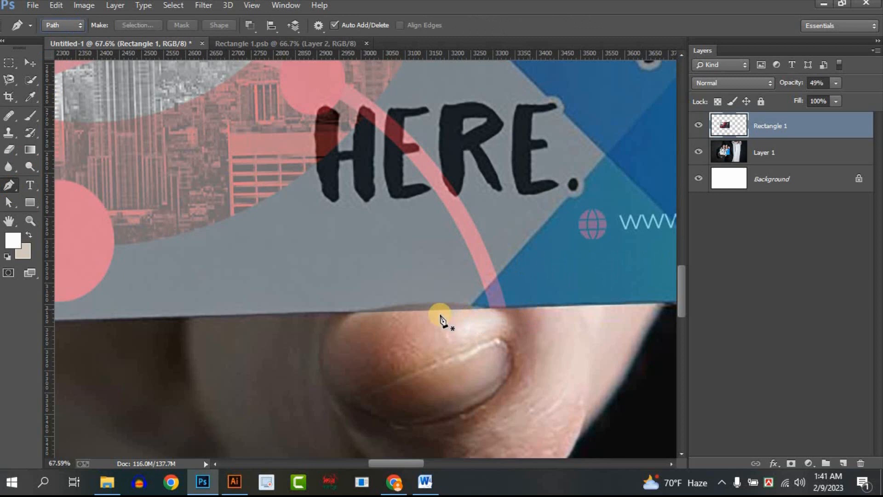
{"action": "left_click", "coordinate": [353, 313]}
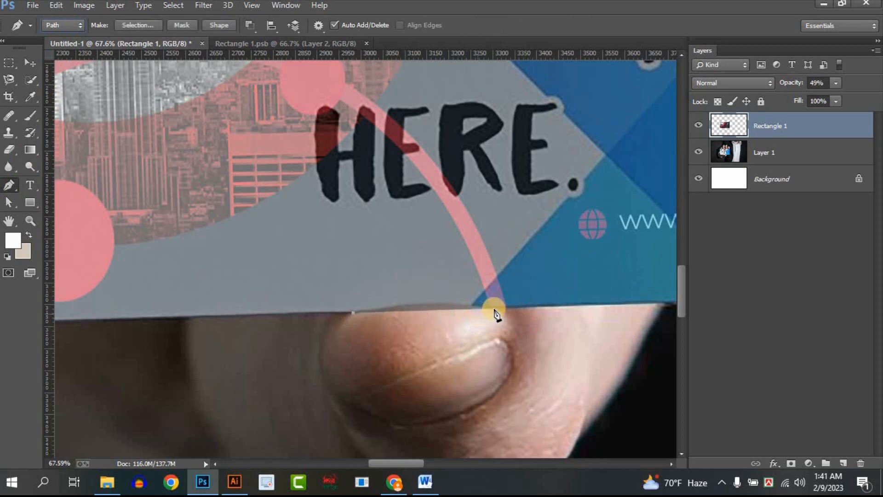
{"action": "left_click_drag", "start_coordinate": [486, 309], "coordinate": [539, 324]}
{"action": "left_click", "coordinate": [486, 310], "text": "alt"}
{"action": "left_click", "coordinate": [533, 323]}
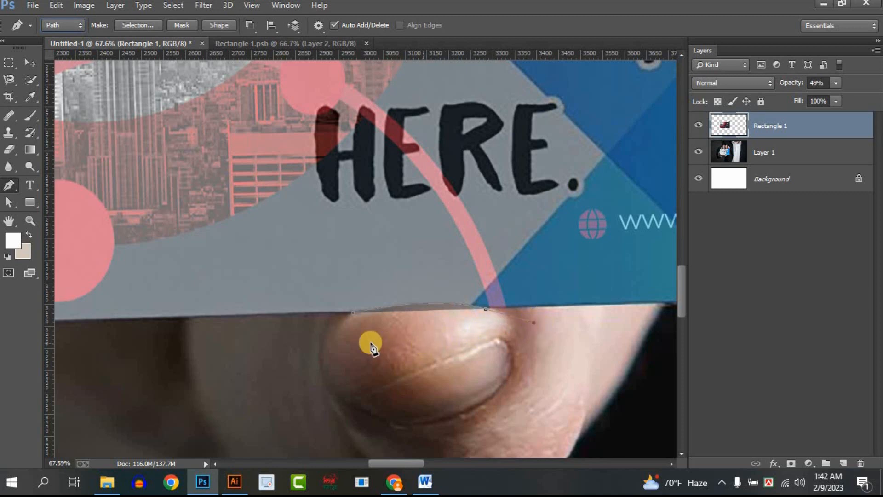
{"action": "left_click", "coordinate": [334, 344]}
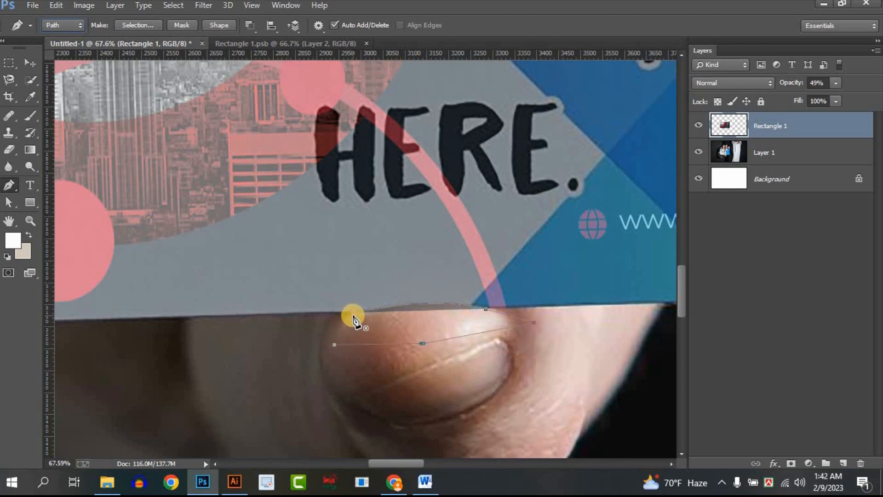
{"action": "left_click", "coordinate": [353, 314]}
{"action": "left_click", "coordinate": [133, 25]}
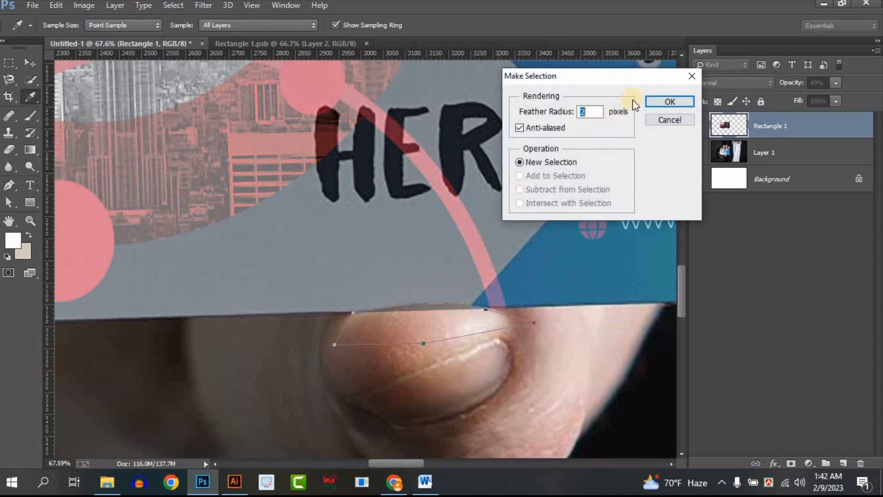
{"action": "left_click", "coordinate": [667, 101]}
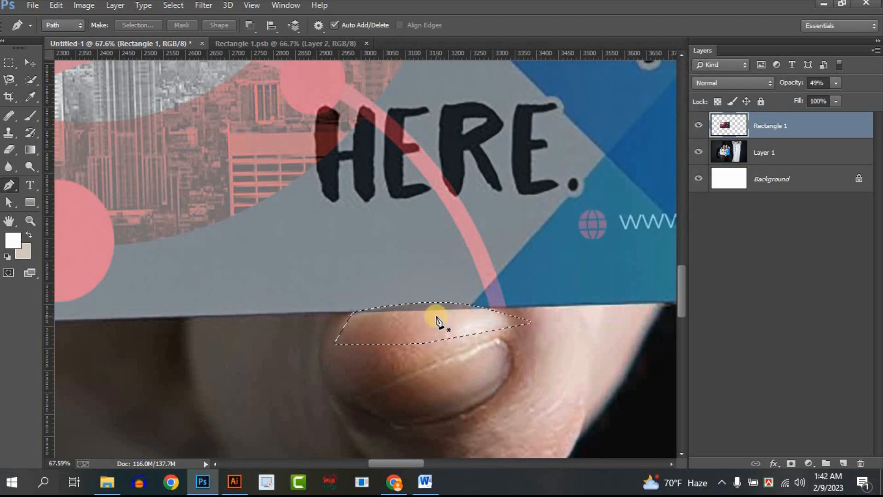
Step: Erase the card design inside the thumb selection with the Eraser tool and clear the selection
{"action": "left_click", "coordinate": [9, 149]}
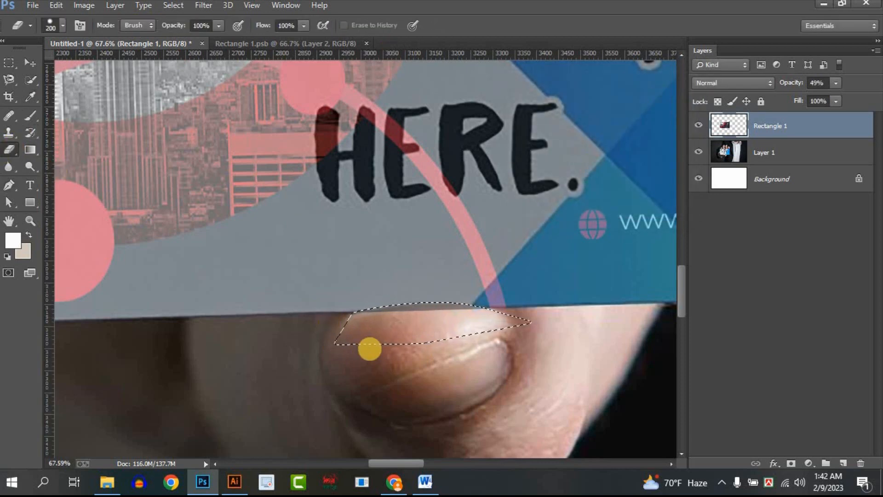
{"action": "left_click", "coordinate": [416, 307]}
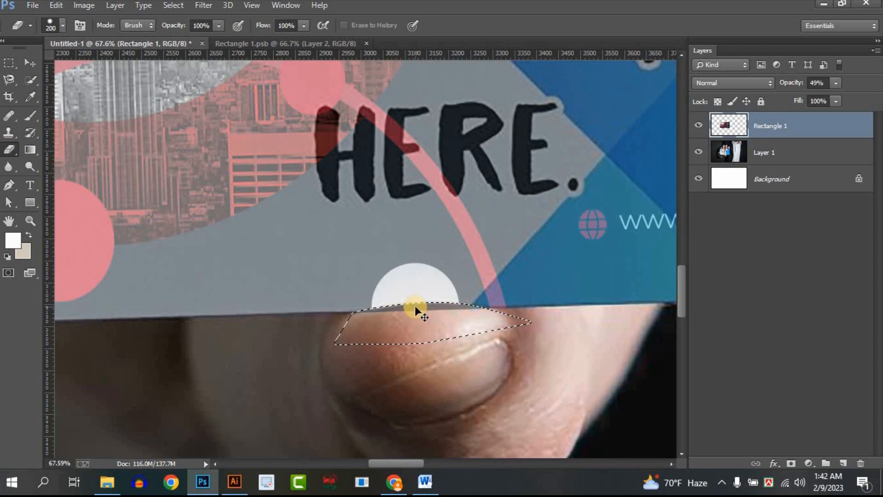
{"action": "key", "text": "ctrl+z"}
{"action": "mouse_move", "coordinate": [414, 305]}
{"action": "left_mouse_down"}
{"action": "mouse_move", "coordinate": [369, 309]}
{"action": "mouse_move", "coordinate": [539, 310]}
{"action": "mouse_move", "coordinate": [395, 320]}
{"action": "mouse_move", "coordinate": [520, 325]}
{"action": "left_mouse_up"}
{"action": "key", "text": "ctrl+d"}
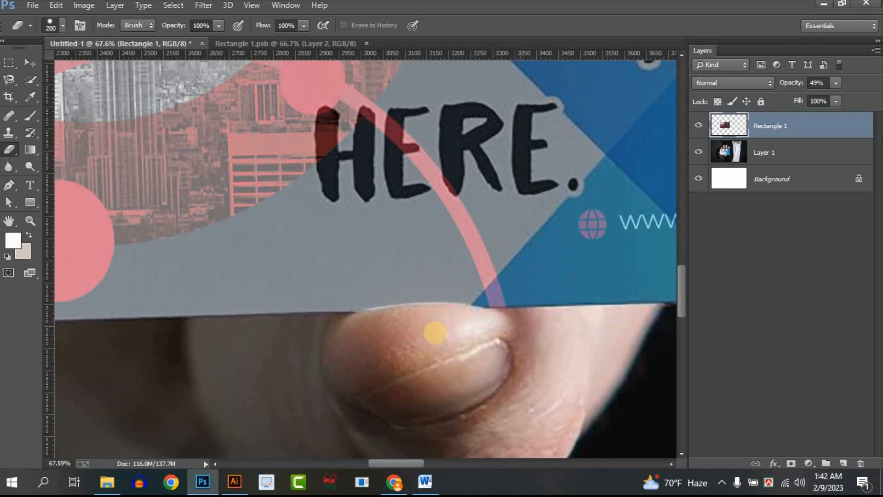
{"action": "scroll", "coordinate": [540, 277], "scroll_direction": "down", "scroll_amount": 6}
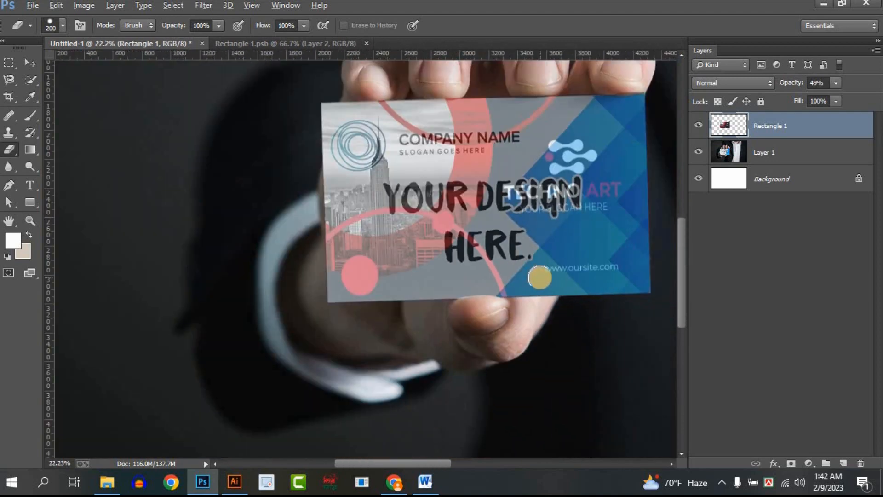
{"action": "scroll", "coordinate": [637, 110], "scroll_direction": "up", "scroll_amount": 5}
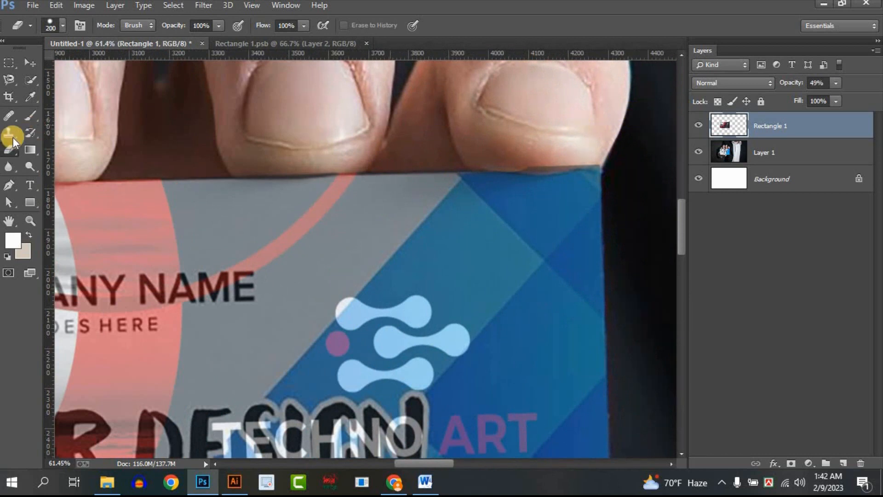
Step: Draw a closed Pen path along the lower contour of the fingertip nearest the card's upper-right corner and convert it to a selection
{"action": "left_click", "coordinate": [8, 185]}
{"action": "left_click", "coordinate": [481, 171]}
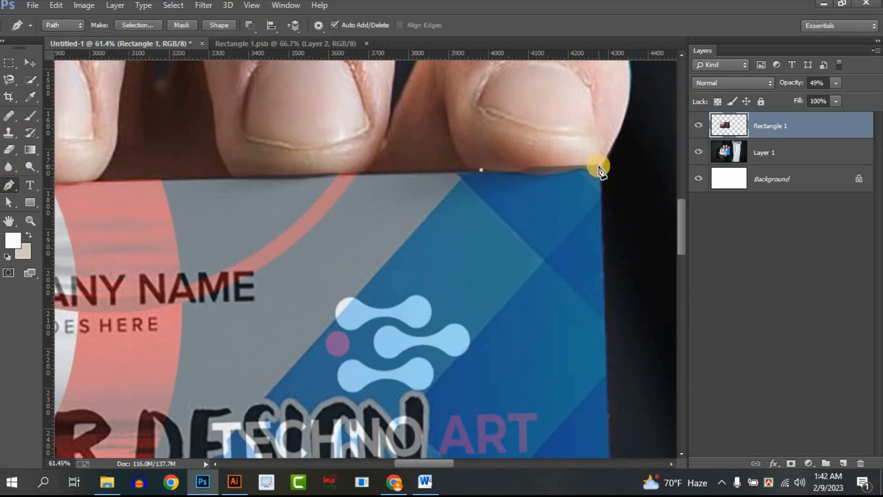
{"action": "left_click_drag", "start_coordinate": [623, 146], "coordinate": [613, 145]}
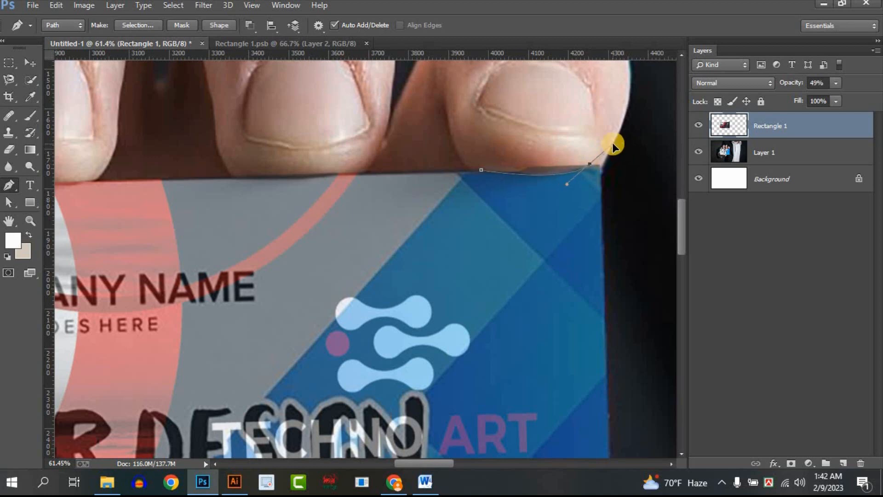
{"action": "key", "text": "ctrl+z"}
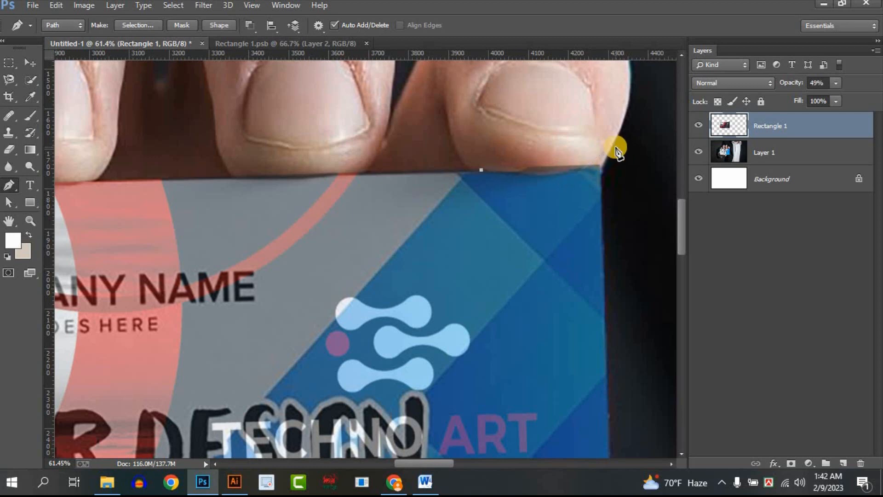
{"action": "left_click", "coordinate": [515, 172]}
{"action": "left_click_drag", "start_coordinate": [596, 163], "coordinate": [651, 147]}
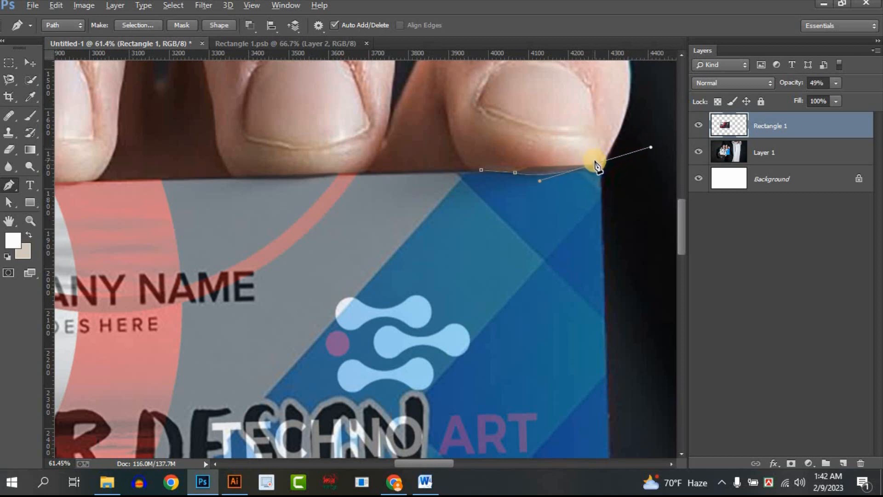
{"action": "left_click", "coordinate": [595, 164], "text": "alt"}
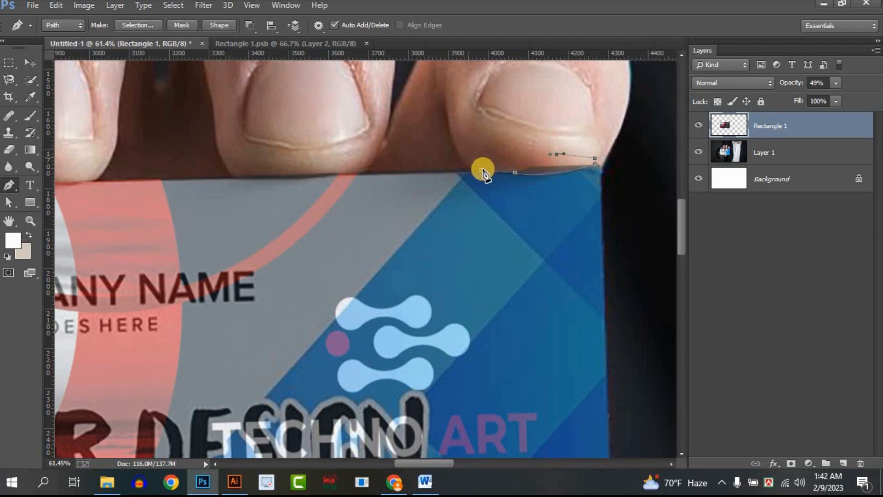
{"action": "left_click", "coordinate": [468, 157]}
{"action": "key", "text": "ctrl+Return"}
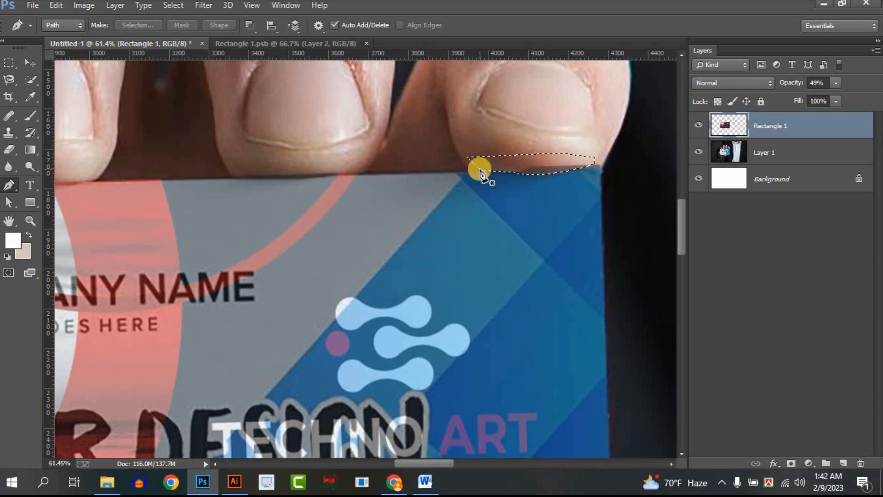
Step: Erase the card design overlapping the fingertip within the selected area and clear the selection
{"action": "key", "text": "Delete"}
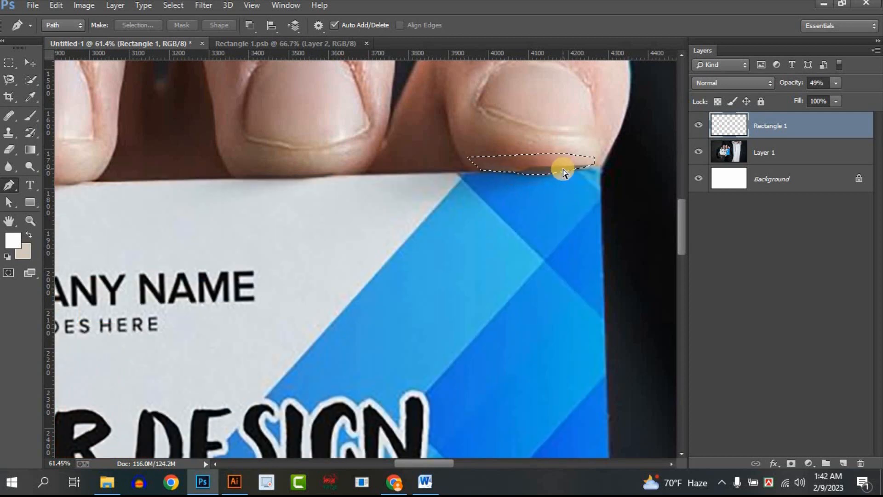
{"action": "key", "text": "ctrl+z"}
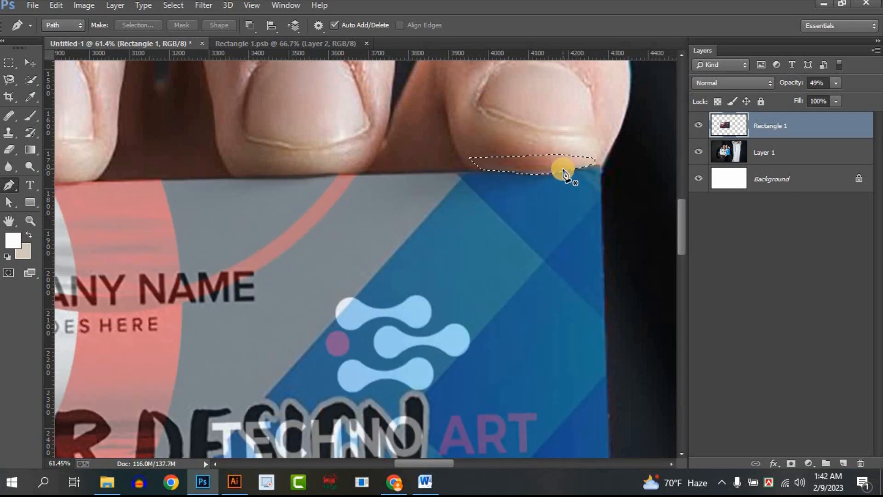
{"action": "key", "text": "ctrl+d"}
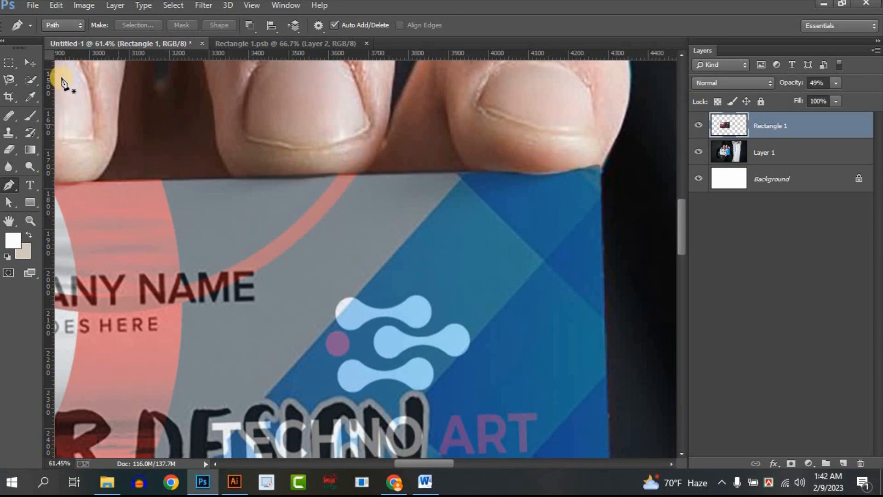
Step: Raise the Rectangle 1 layer's opacity to 100%
{"action": "left_click", "coordinate": [30, 62]}
{"action": "scroll", "coordinate": [504, 205], "scroll_direction": "down", "scroll_amount": 3}
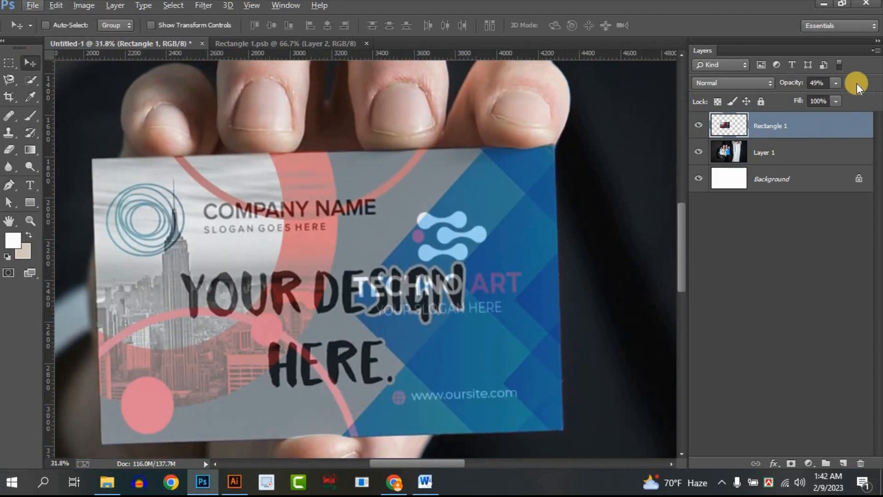
{"action": "left_click", "coordinate": [835, 83]}
{"action": "left_click_drag", "start_coordinate": [841, 96], "coordinate": [869, 97]}
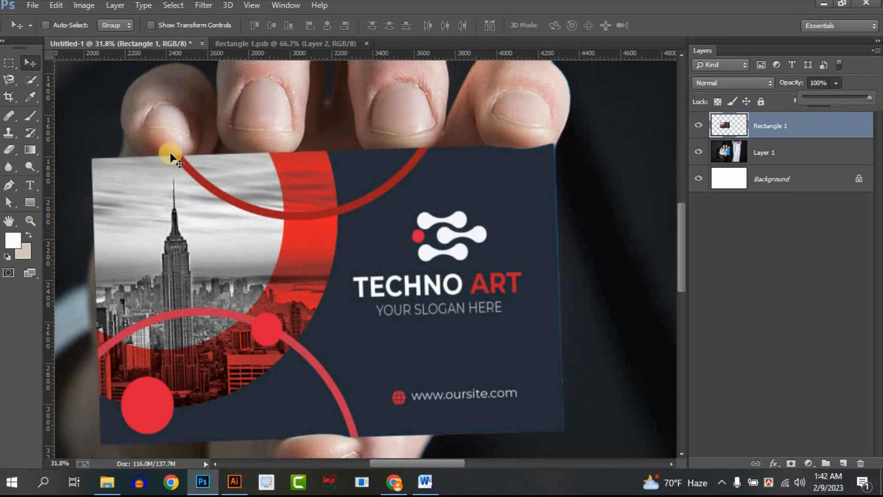
{"action": "left_click", "coordinate": [31, 61]}
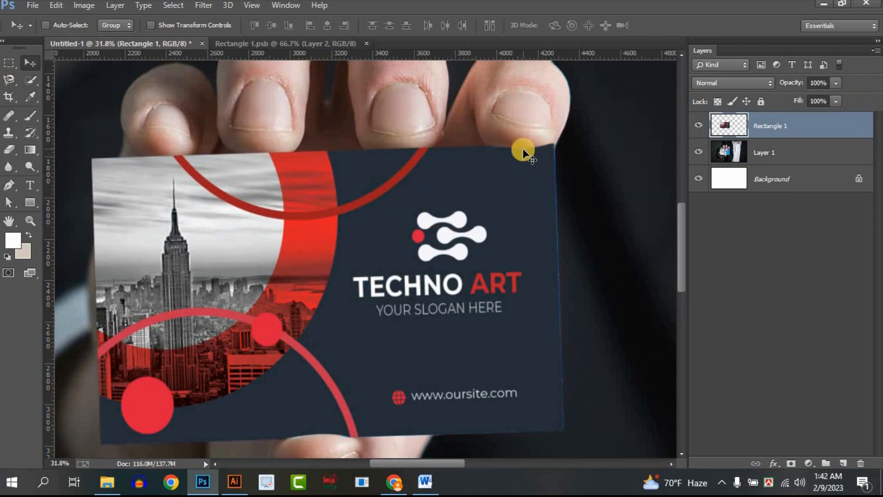
Step: Apply Levels to the Rectangle 1 card design with input levels 17, 1.17 and 203
{"action": "scroll", "coordinate": [347, 335], "scroll_direction": "down", "scroll_amount": 2}
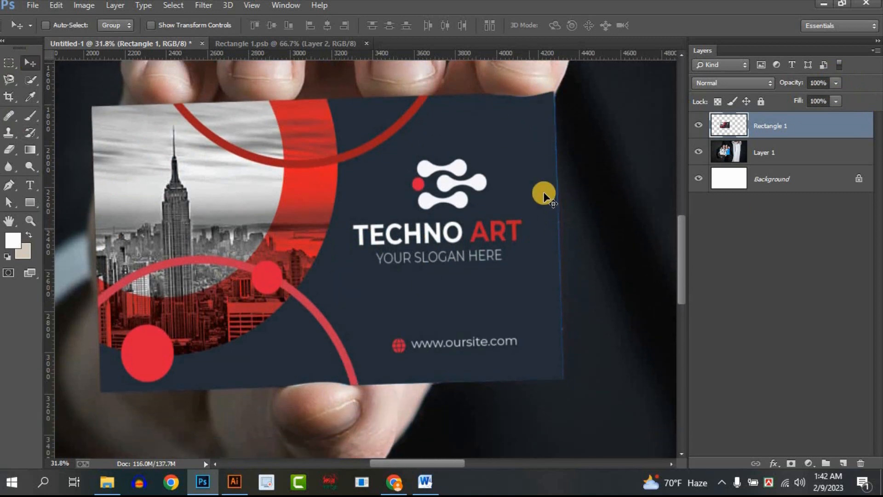
{"action": "scroll", "coordinate": [506, 166], "scroll_direction": "up", "scroll_amount": 2}
{"action": "scroll", "coordinate": [309, 186], "scroll_direction": "down", "scroll_amount": 6}
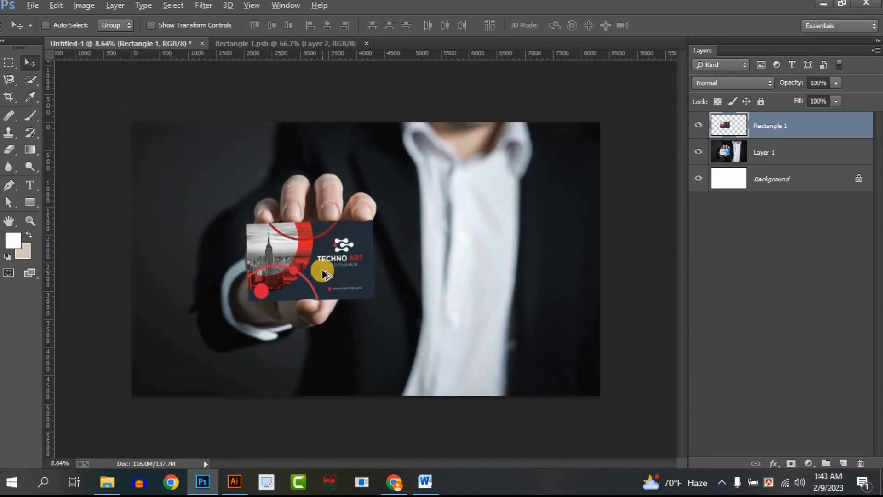
{"action": "scroll", "coordinate": [323, 271], "scroll_direction": "up", "scroll_amount": 1}
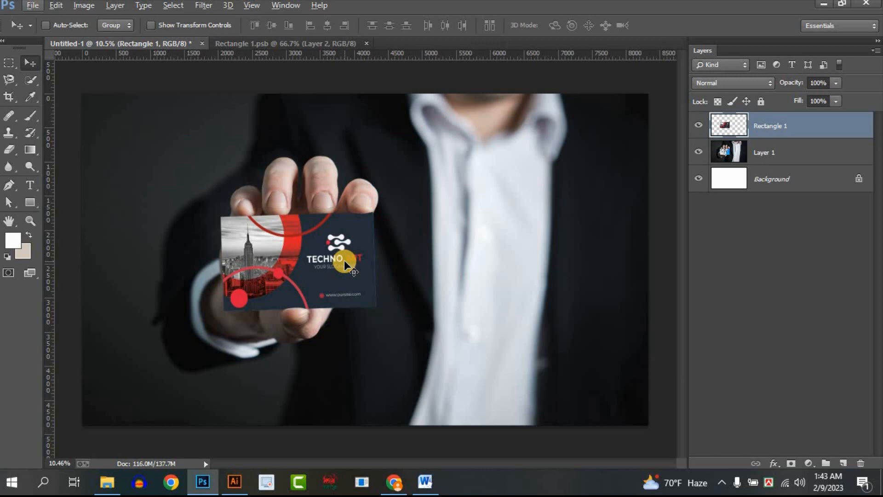
{"action": "key", "text": "ctrl+l"}
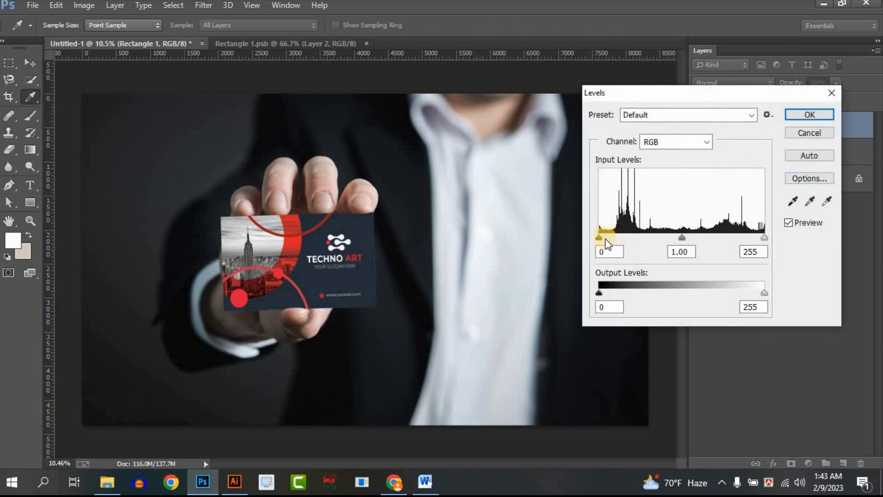
{"action": "mouse_move", "coordinate": [599, 237]}
{"action": "left_mouse_down"}
{"action": "mouse_move", "coordinate": [610, 237]}
{"action": "mouse_move", "coordinate": [601, 238]}
{"action": "left_mouse_up"}
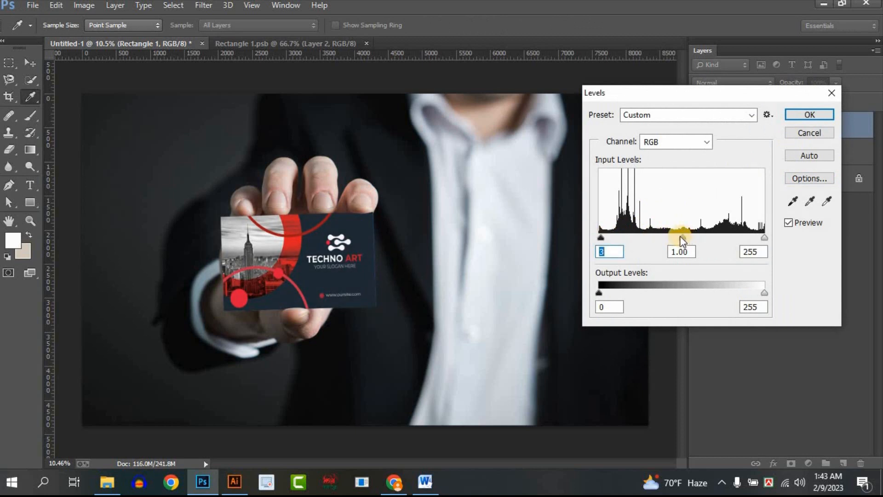
{"action": "left_click_drag", "start_coordinate": [681, 238], "coordinate": [673, 238]}
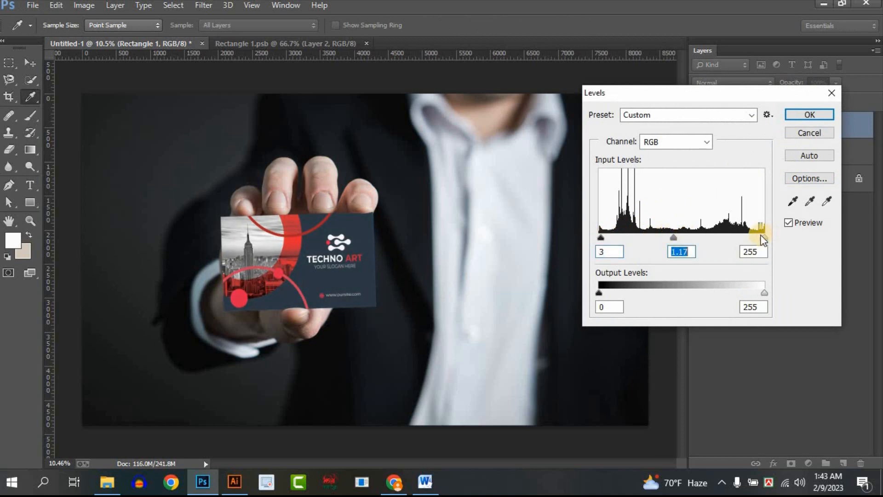
{"action": "left_click_drag", "start_coordinate": [763, 237], "coordinate": [731, 238]}
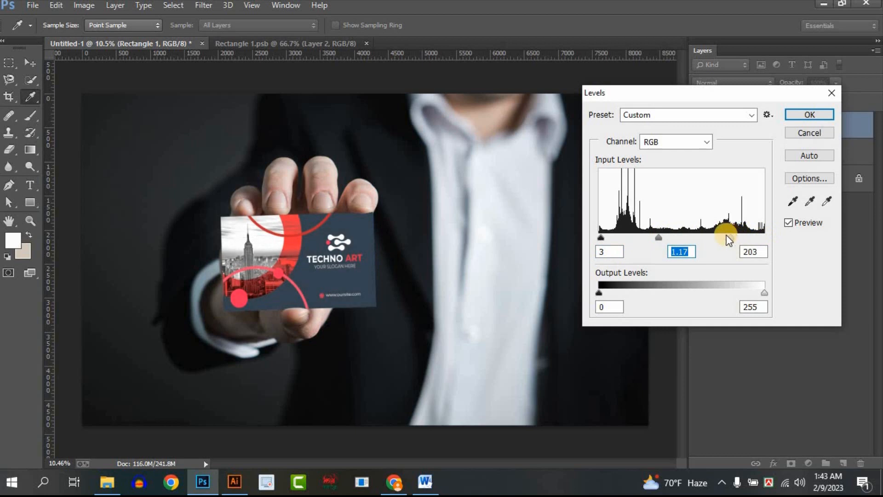
{"action": "left_click_drag", "start_coordinate": [601, 237], "coordinate": [610, 238]}
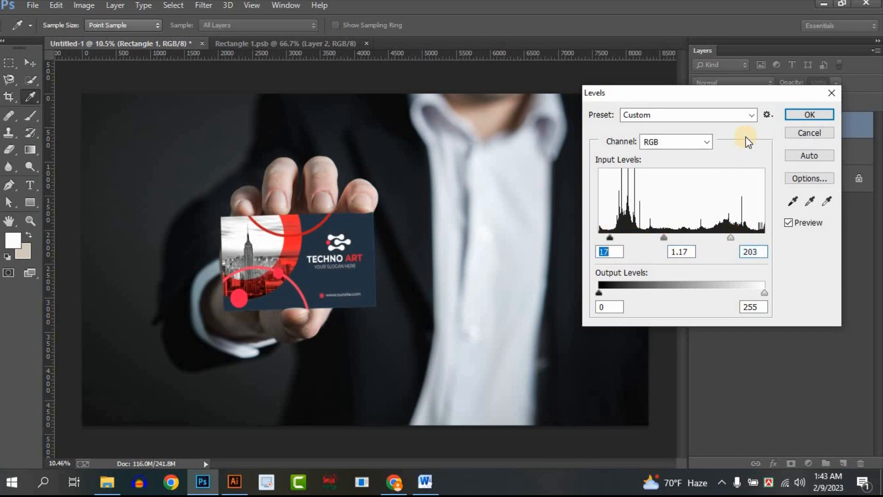
{"action": "left_click", "coordinate": [810, 114]}
{"action": "key", "text": "v"}
Step: Apply Levels to the Layer 1 photo with input shadows at 18 and highlights at 227
{"action": "scroll", "coordinate": [505, 289], "scroll_direction": "down", "scroll_amount": 2}
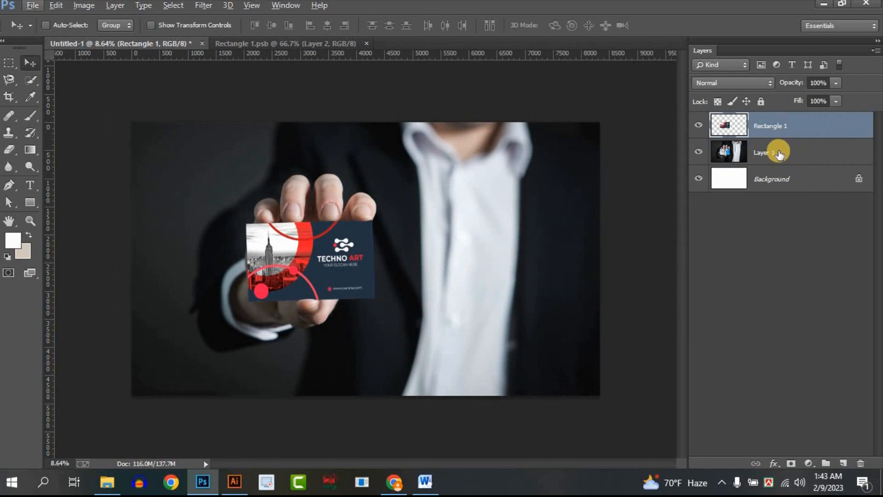
{"action": "left_click", "coordinate": [778, 154]}
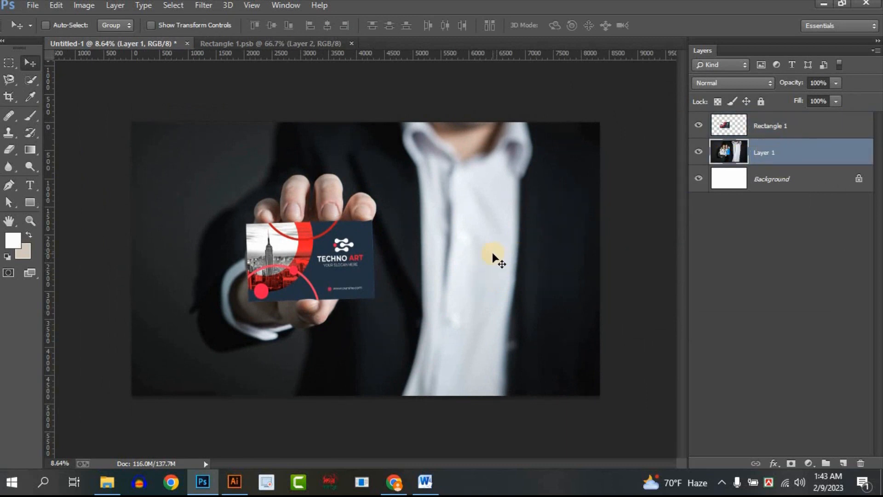
{"action": "key", "text": "i"}
{"action": "key", "text": "ctrl+l"}
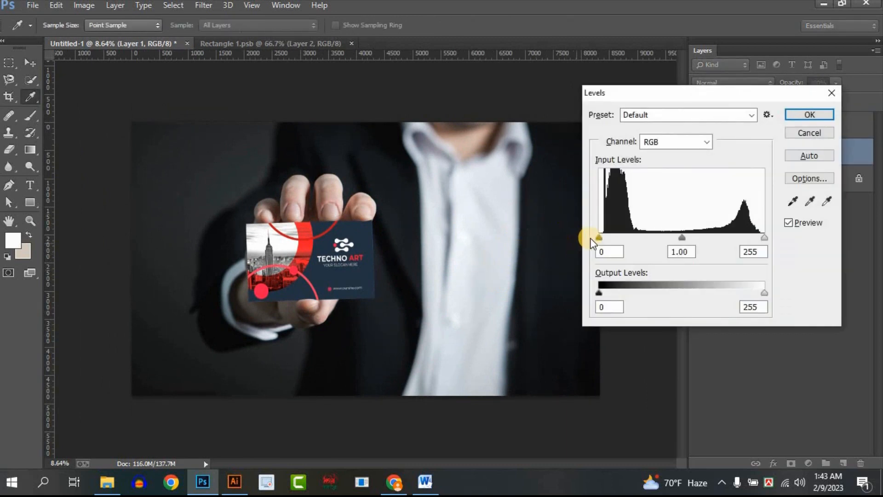
{"action": "left_click_drag", "start_coordinate": [607, 238], "coordinate": [611, 240]}
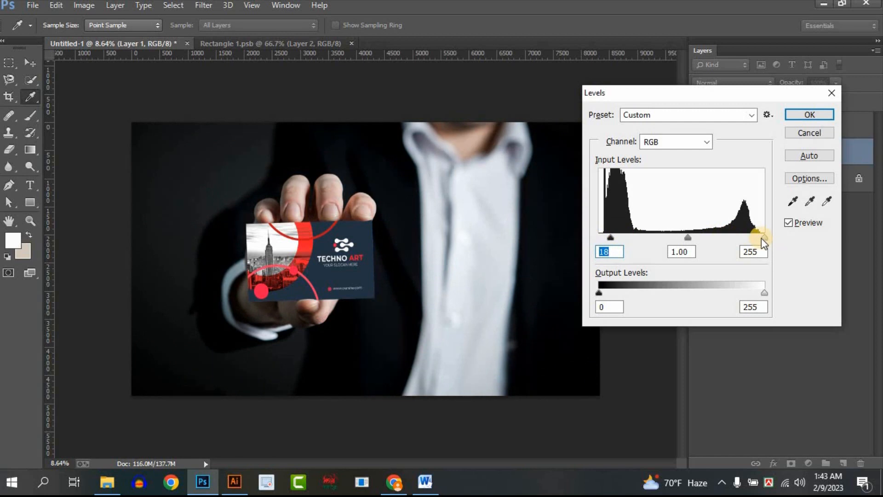
{"action": "left_click_drag", "start_coordinate": [762, 238], "coordinate": [747, 238]}
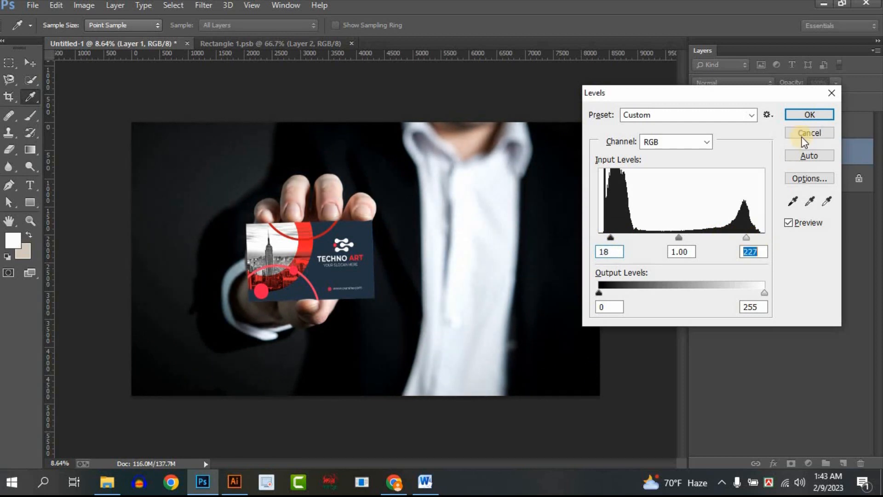
{"action": "left_click", "coordinate": [809, 115]}
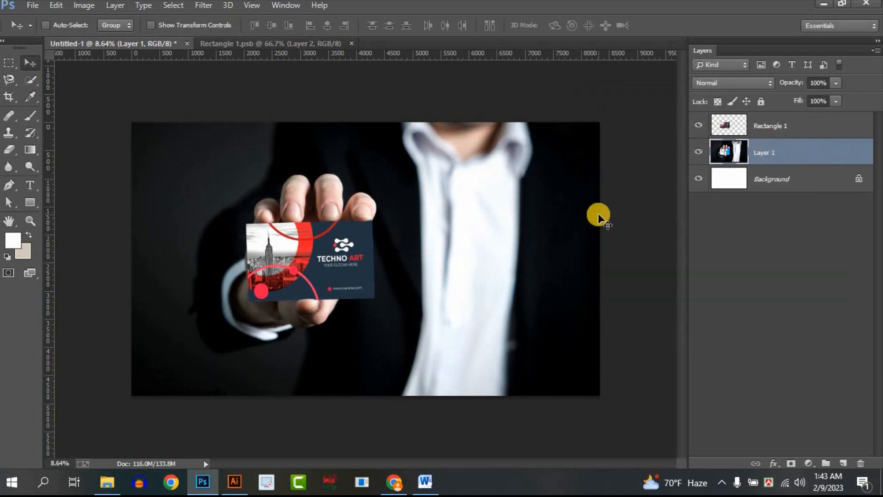
Step: Add a Color Balance adjustment above Layer 1 with midtones at red +83 and blue +87, shifted from green towards magenta
{"action": "left_click", "coordinate": [806, 462]}
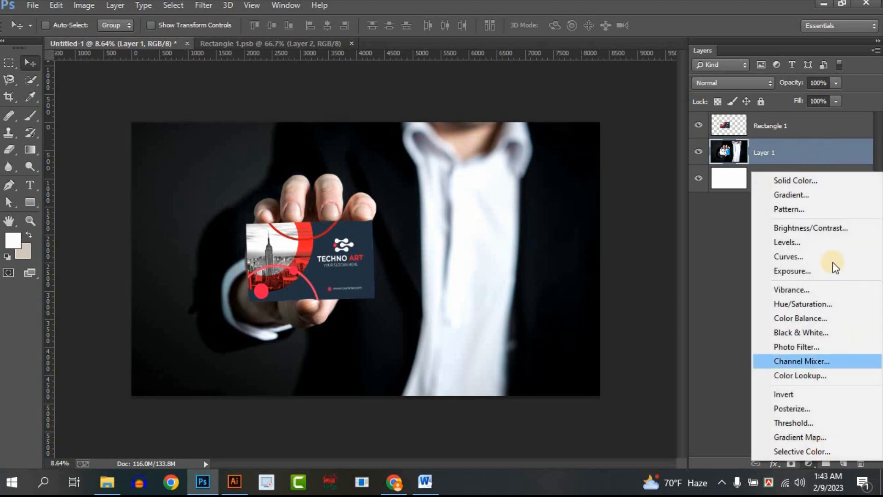
{"action": "left_click", "coordinate": [802, 318]}
{"action": "left_click_drag", "start_coordinate": [508, 230], "coordinate": [678, 161]}
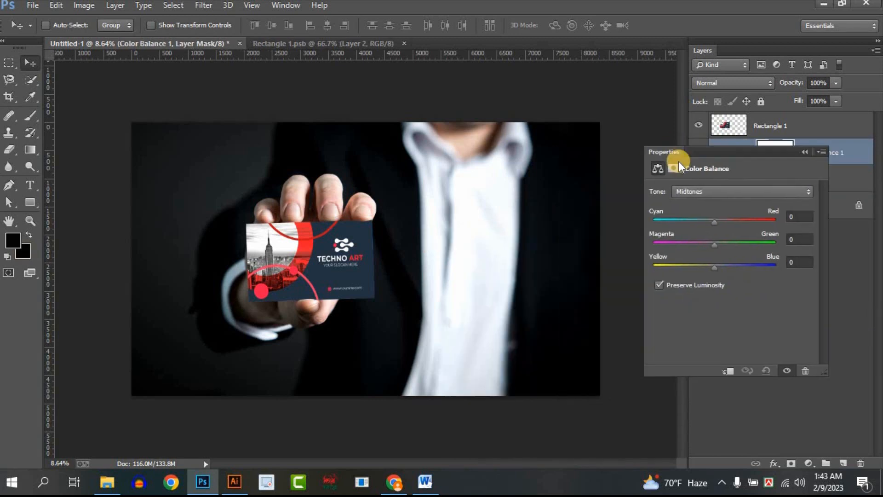
{"action": "left_click_drag", "start_coordinate": [719, 217], "coordinate": [772, 216]}
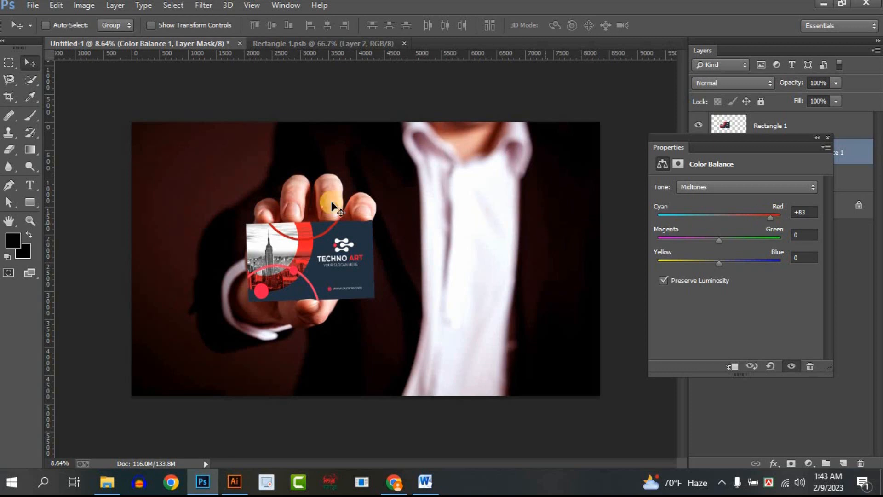
{"action": "left_click_drag", "start_coordinate": [720, 265], "coordinate": [773, 264]}
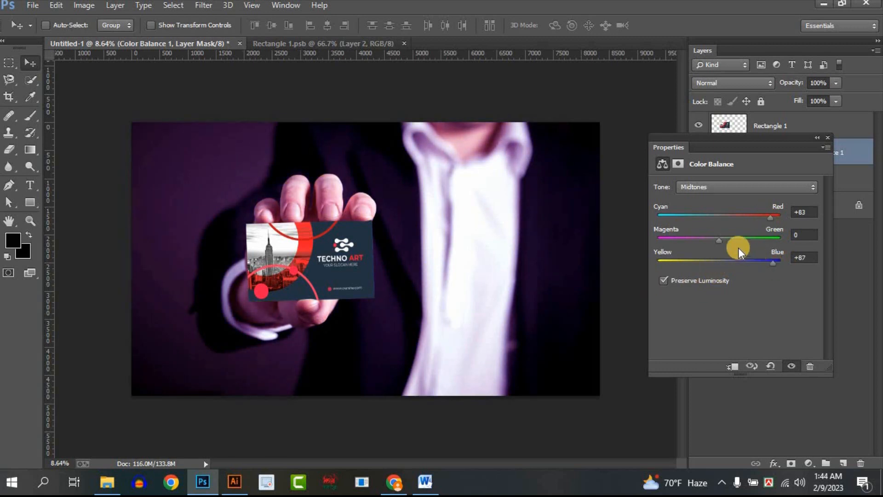
{"action": "left_click_drag", "start_coordinate": [717, 238], "coordinate": [687, 238]}
{"action": "left_click", "coordinate": [828, 138]}
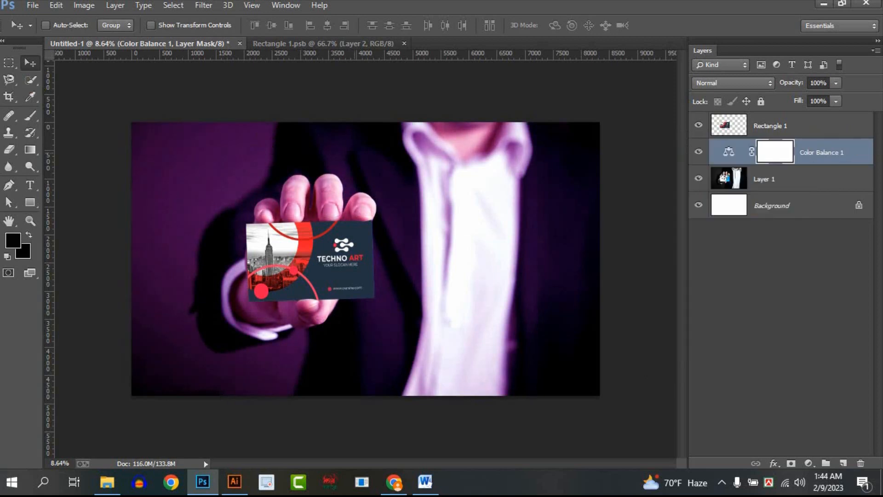